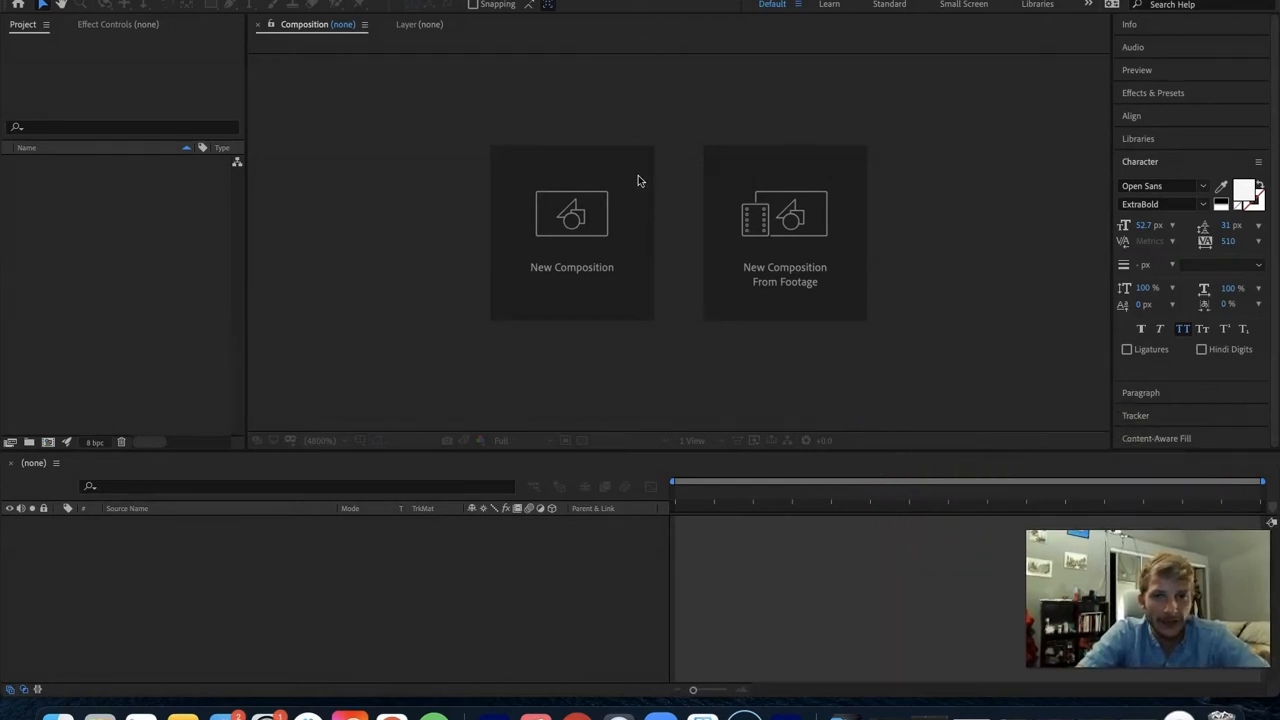
- Start a new composition, unlock its aspect ratio and set the frame size to 1920 x 1080 px
{"action": "left_click", "coordinate": [47, 443]}
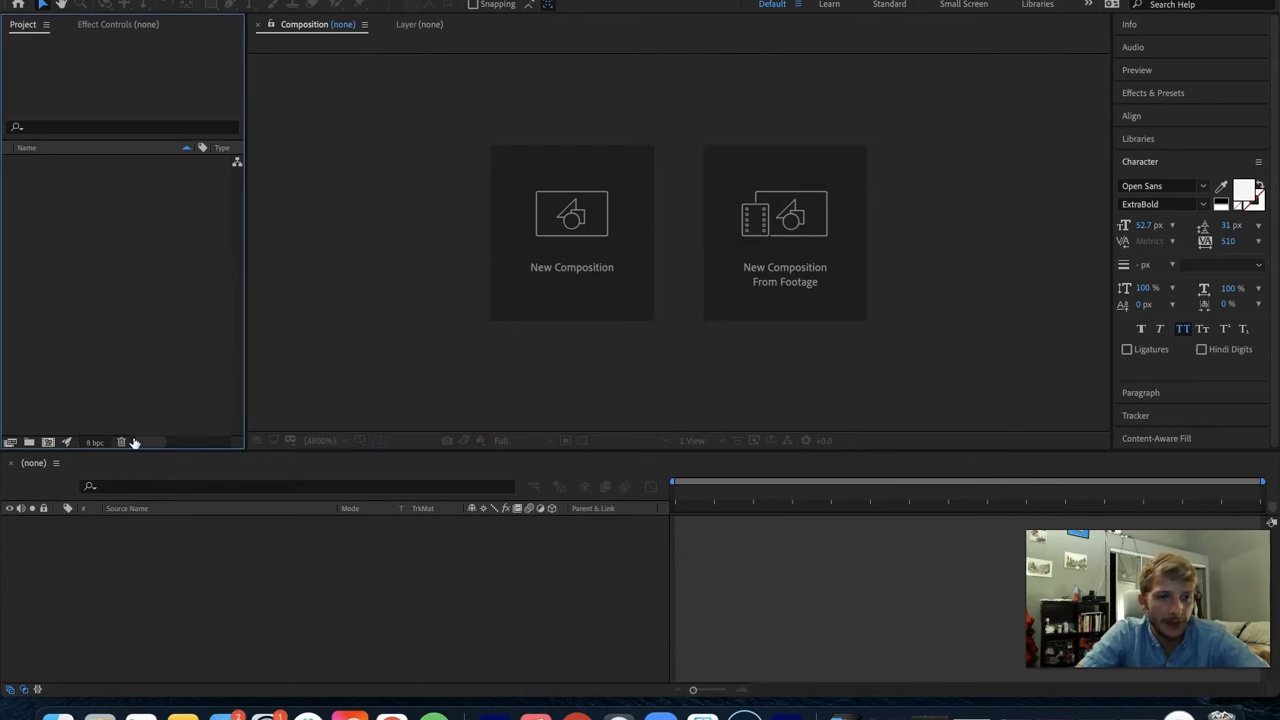
{"action": "left_click", "coordinate": [47, 442]}
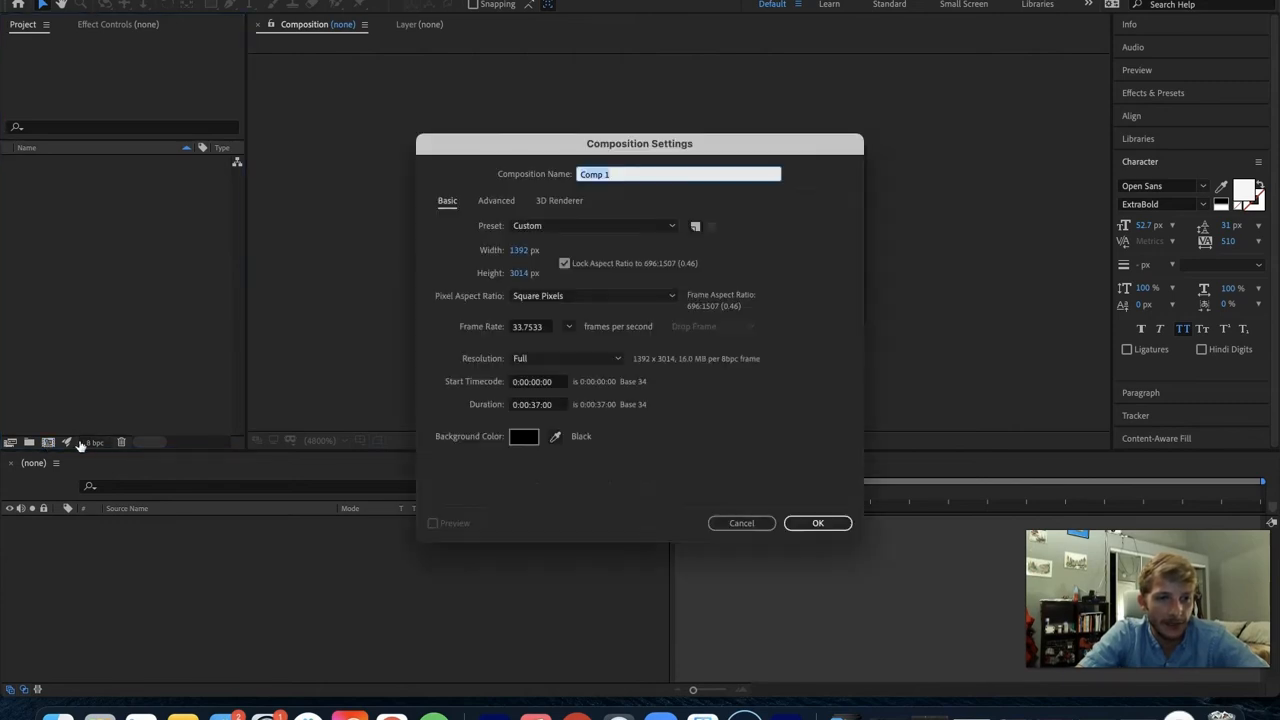
{"action": "left_click", "coordinate": [517, 250]}
{"action": "type", "text": "1920"}
{"action": "key", "text": "Tab"}
{"action": "type", "text": "4"}
{"action": "left_click", "coordinate": [564, 263]}
{"action": "left_click", "coordinate": [517, 250]}
{"action": "type", "text": "1920"}
{"action": "key", "text": "Tab"}
{"action": "type", "text": "1080"}
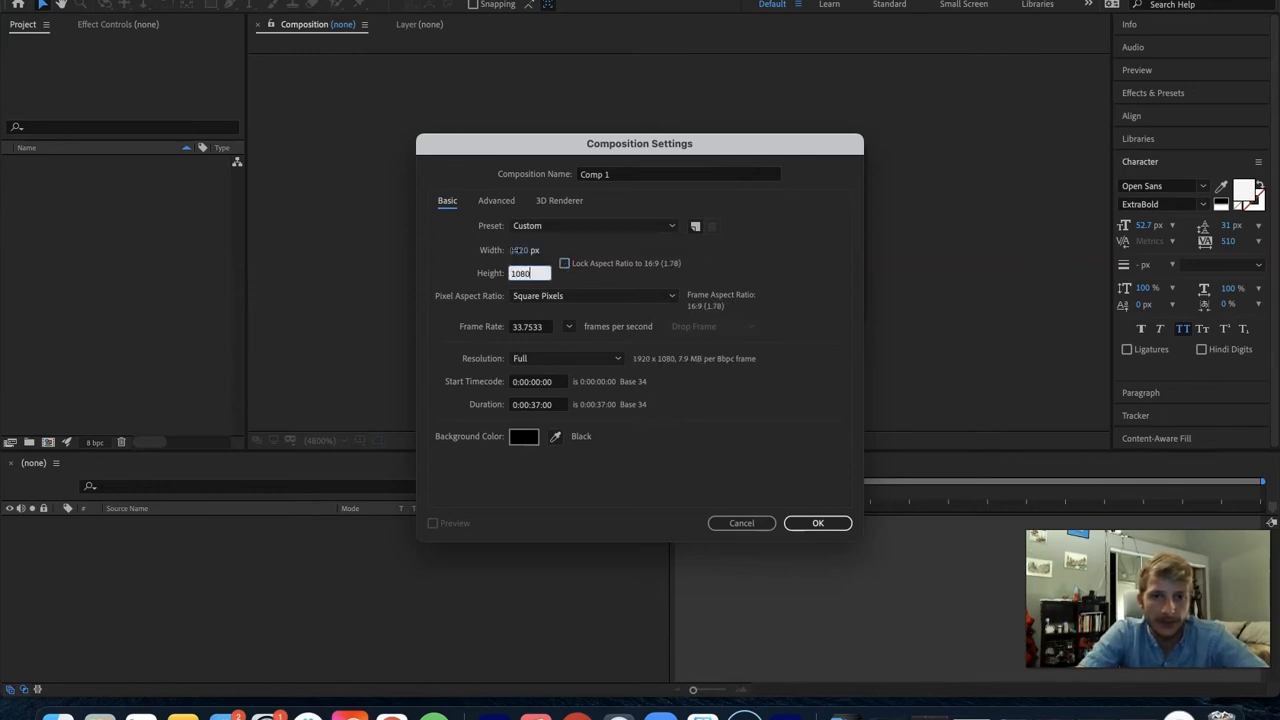
- Set the composition's frame rate to 30 frames per second and create it, keeping the Custom preset
{"action": "left_click", "coordinate": [546, 330]}
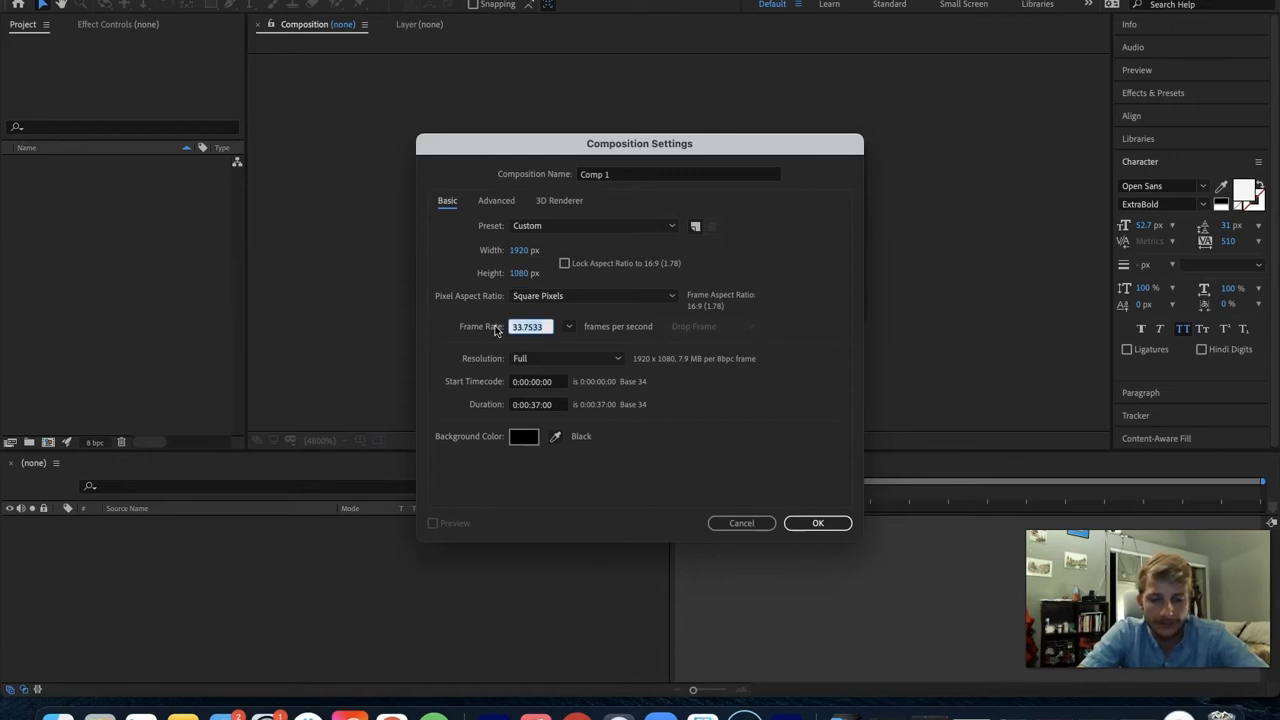
{"action": "type", "text": "30"}
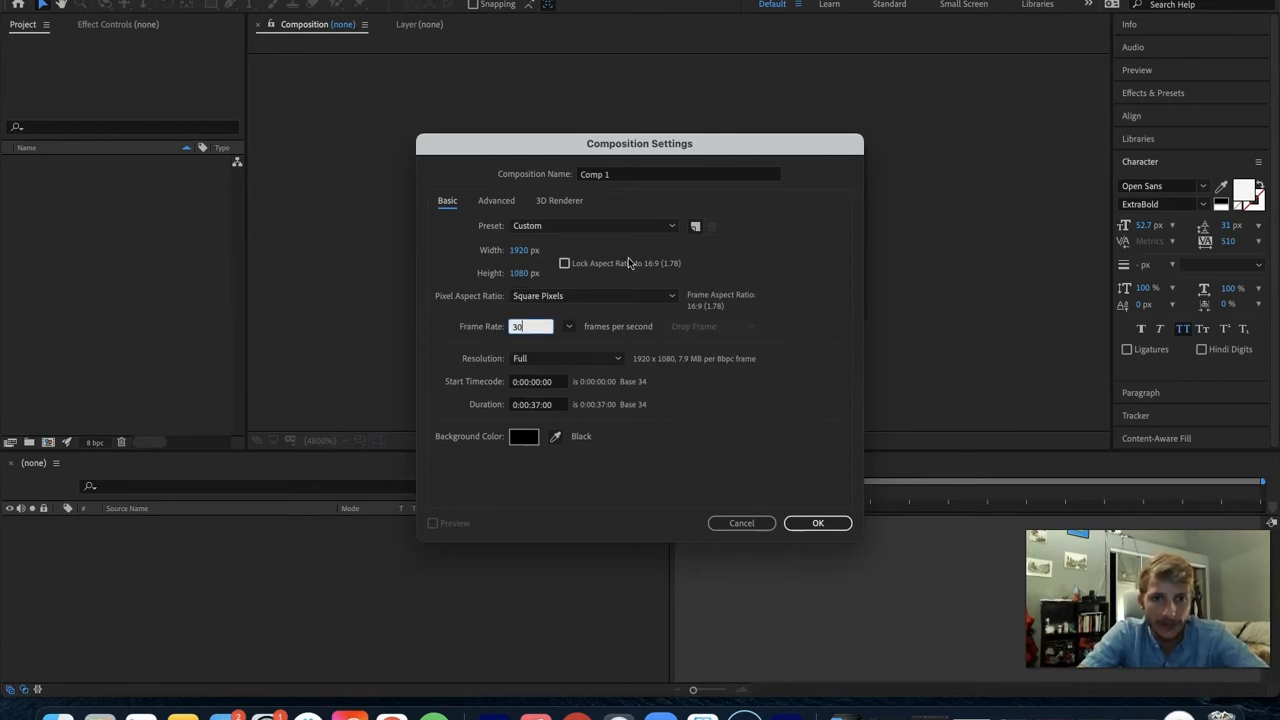
{"action": "left_click", "coordinate": [620, 229]}
{"action": "left_click", "coordinate": [620, 229]}
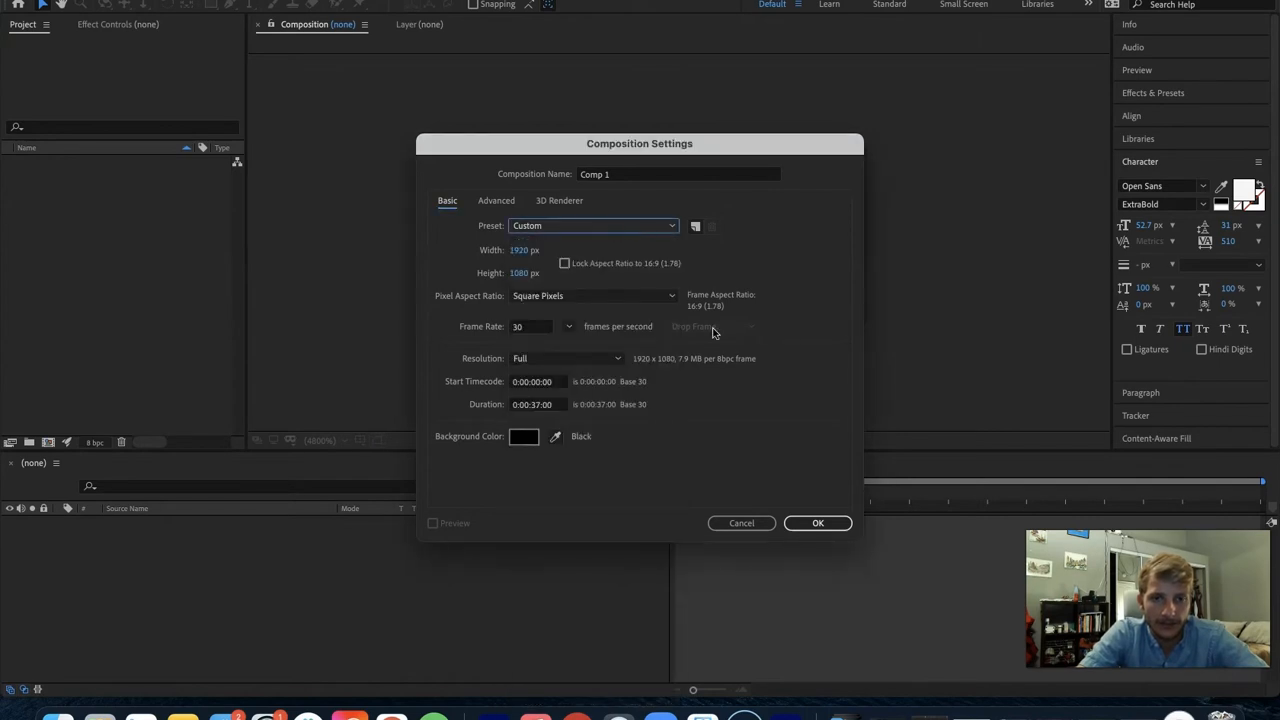
{"action": "left_click", "coordinate": [815, 523]}
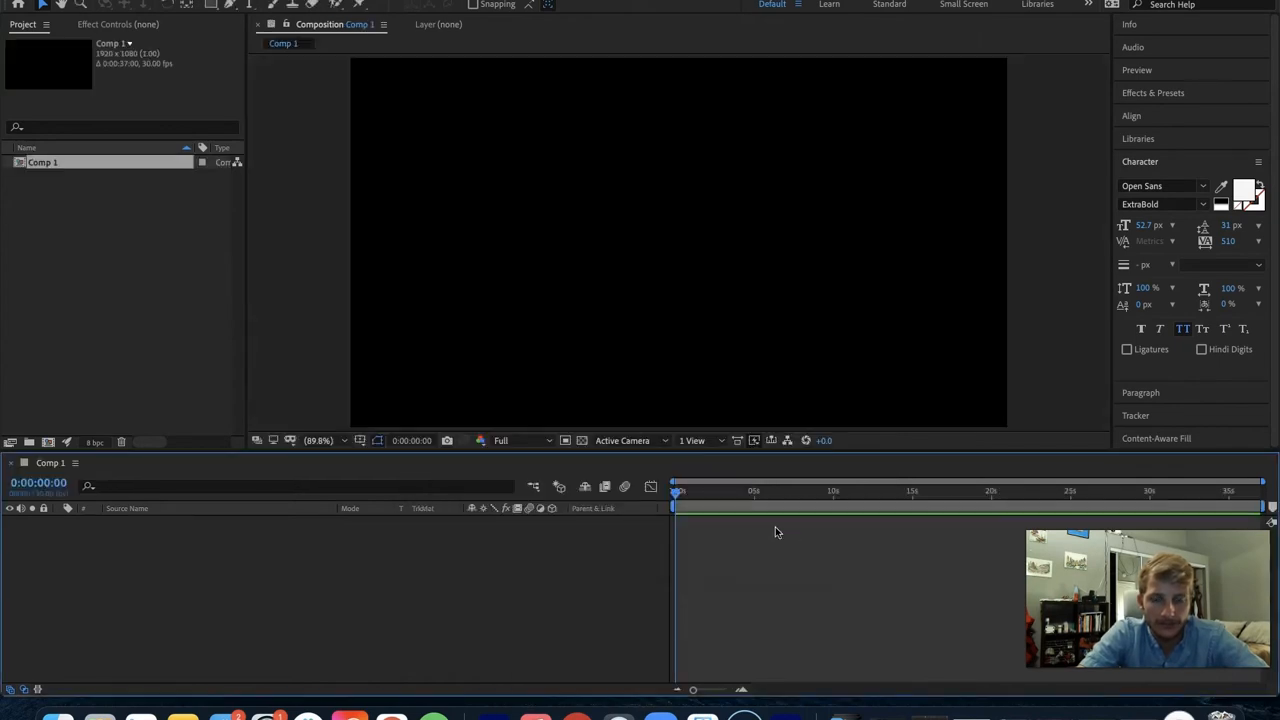
- Add a text layer reading "Youtube Video" in the upper middle of the composition
{"action": "scroll", "coordinate": [516, 230], "scroll_direction": "up", "scroll_amount": 2}
{"action": "scroll", "coordinate": [516, 230], "scroll_direction": "down", "scroll_amount": 3}
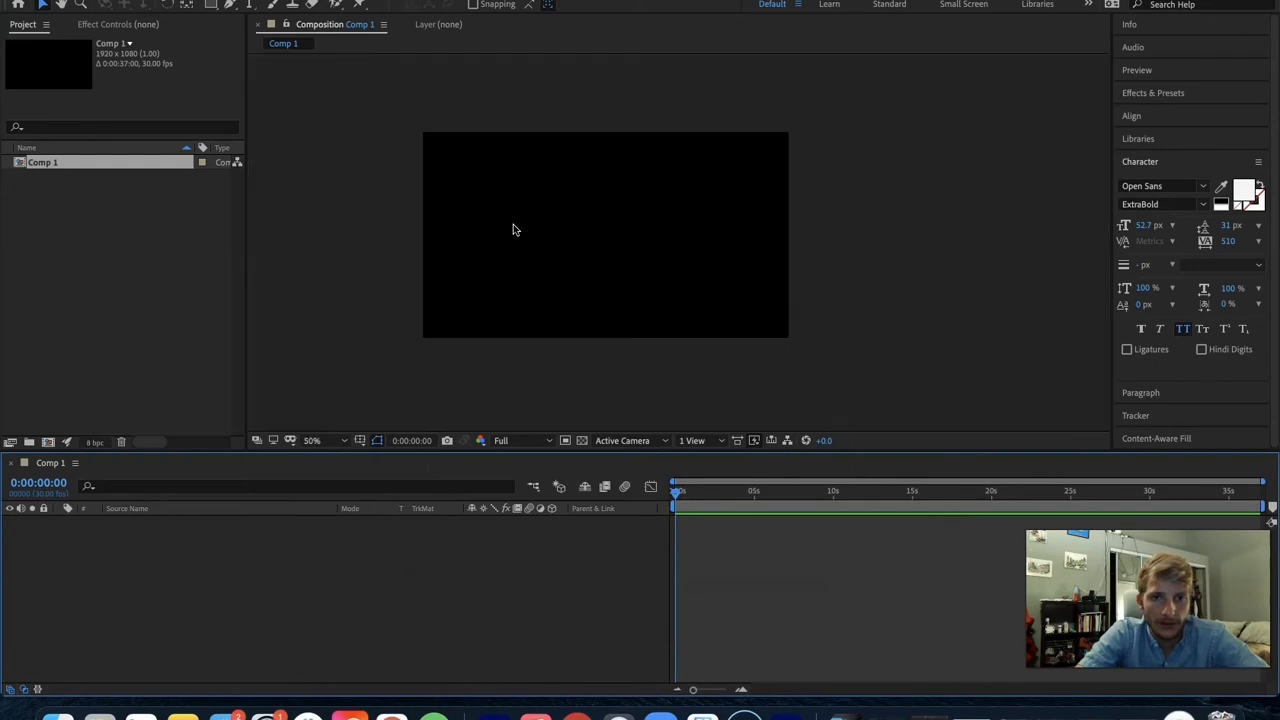
{"action": "scroll", "coordinate": [516, 230], "scroll_direction": "up", "scroll_amount": 2}
{"action": "key", "text": "super+t"}
{"action": "left_click", "coordinate": [576, 214]}
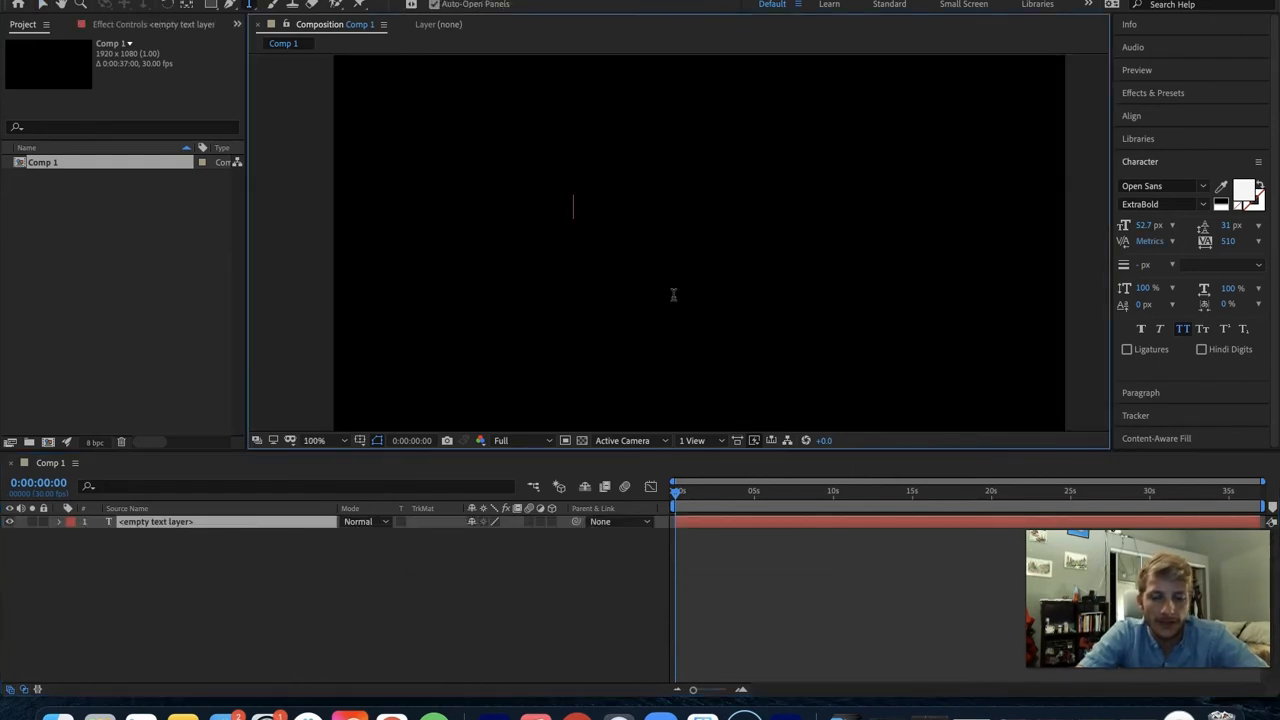
{"action": "type", "text": "Yotube"}
{"action": "key", "text": "BackSpace"}
{"action": "key", "text": "BackSpace"}
{"action": "key", "text": "BackSpace"}
{"action": "key", "text": "BackSpace"}
{"action": "type", "text": "utube Video"}
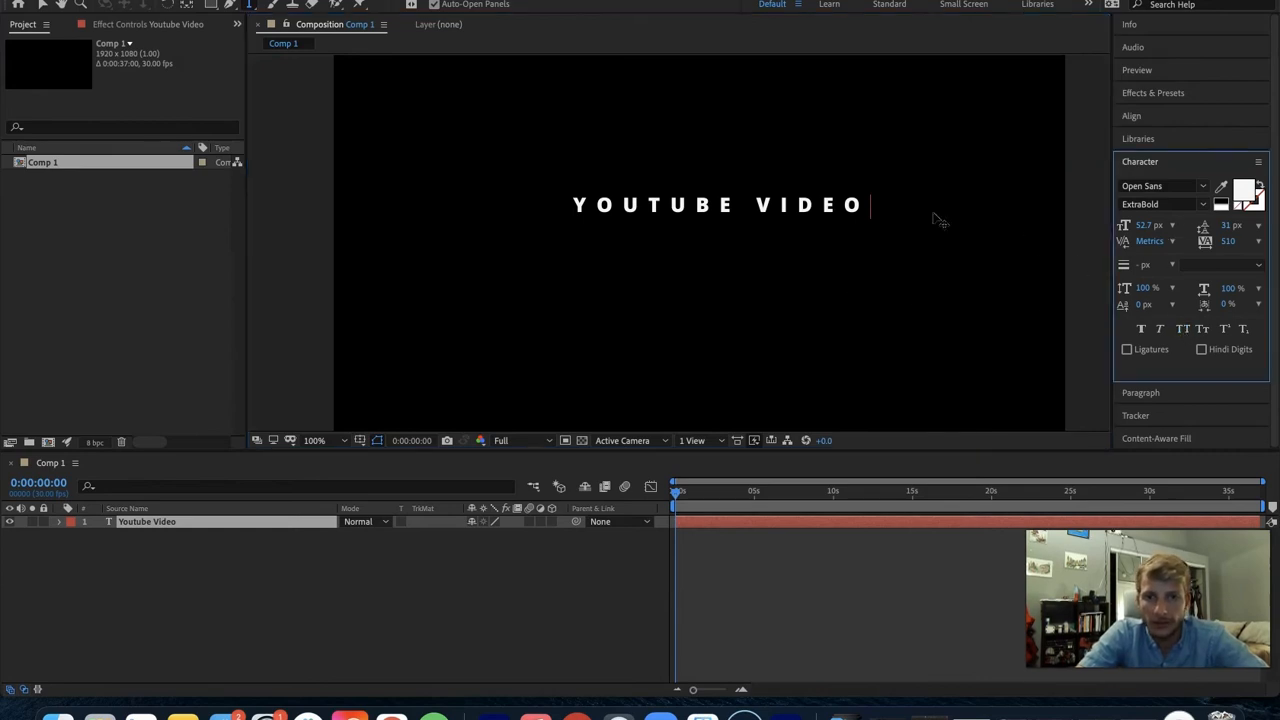
- Turn off All Caps for the whole title and format it in Playlist Script at 211 px with tracking 0
{"action": "key", "text": "super+a"}
{"action": "left_click", "coordinate": [1182, 329]}
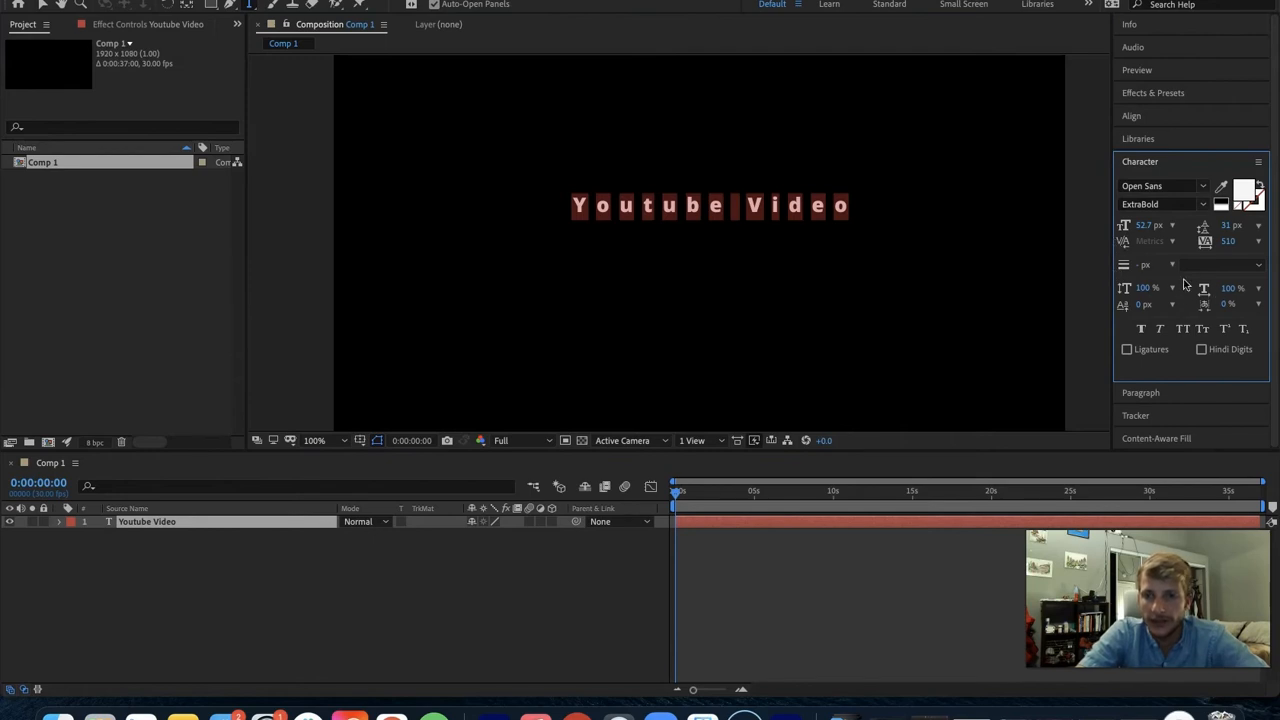
{"action": "left_click", "coordinate": [1178, 186]}
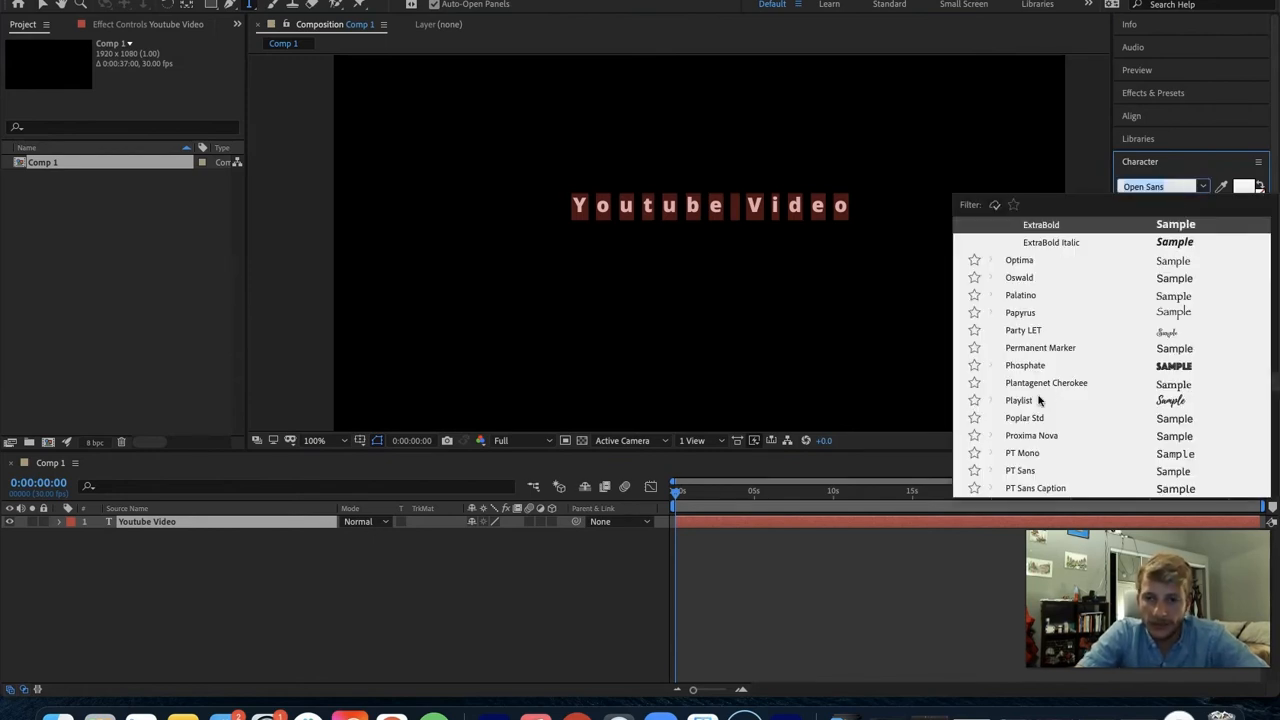
{"action": "scroll", "coordinate": [1039, 400], "scroll_direction": "down", "scroll_amount": 10}
{"action": "scroll", "coordinate": [1039, 400], "scroll_direction": "down", "scroll_amount": 5}
{"action": "scroll", "coordinate": [1039, 400], "scroll_direction": "up", "scroll_amount": 9}
{"action": "scroll", "coordinate": [1039, 400], "scroll_direction": "up", "scroll_amount": 15}
{"action": "scroll", "coordinate": [1039, 400], "scroll_direction": "up", "scroll_amount": 6}
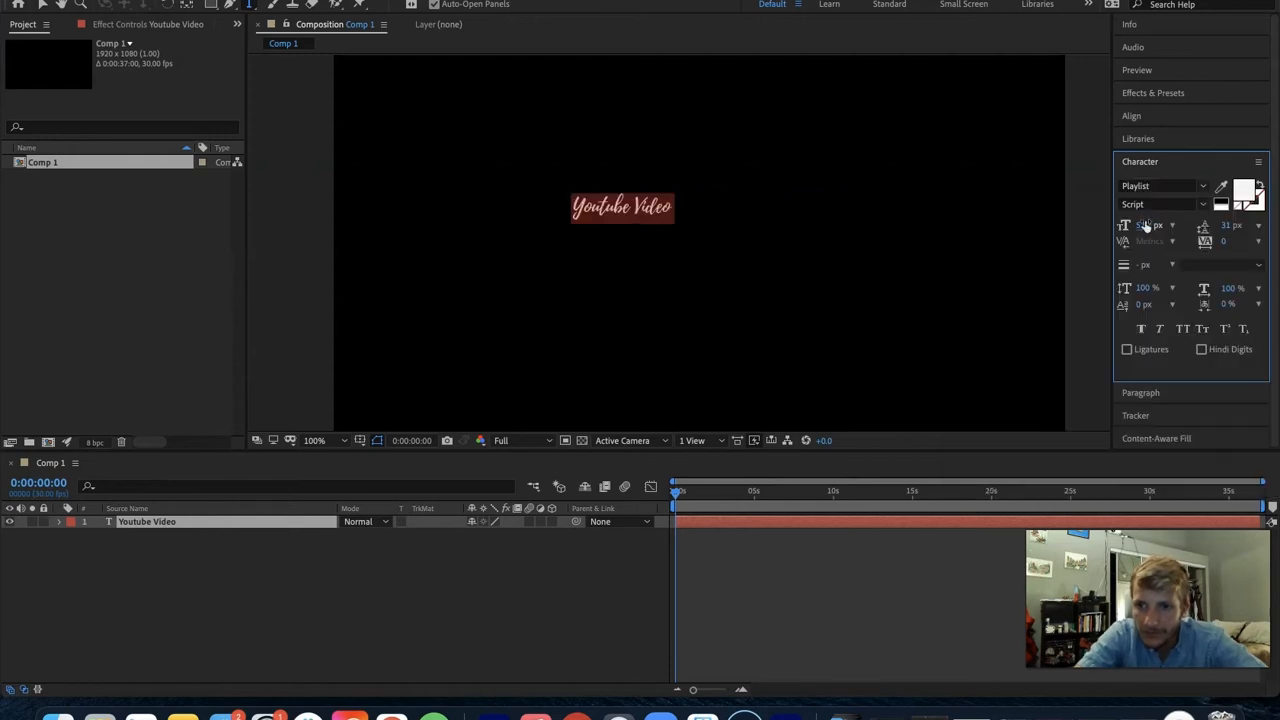
{"action": "left_click_drag", "start_coordinate": [1146, 226], "coordinate": [1237, 226]}
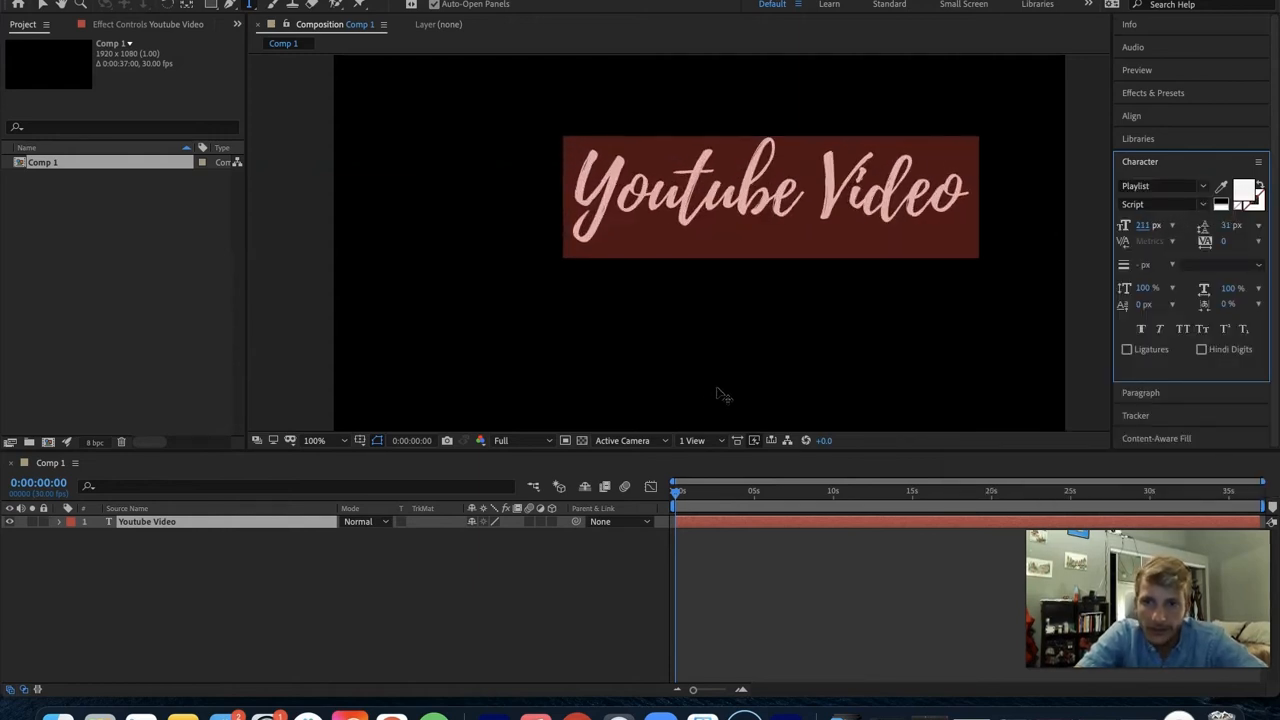
- Move the title slightly down and to the left to centre it horizontally, and deselect it
{"action": "left_click", "coordinate": [43, 5]}
{"action": "left_click_drag", "start_coordinate": [598, 200], "coordinate": [547, 234]}
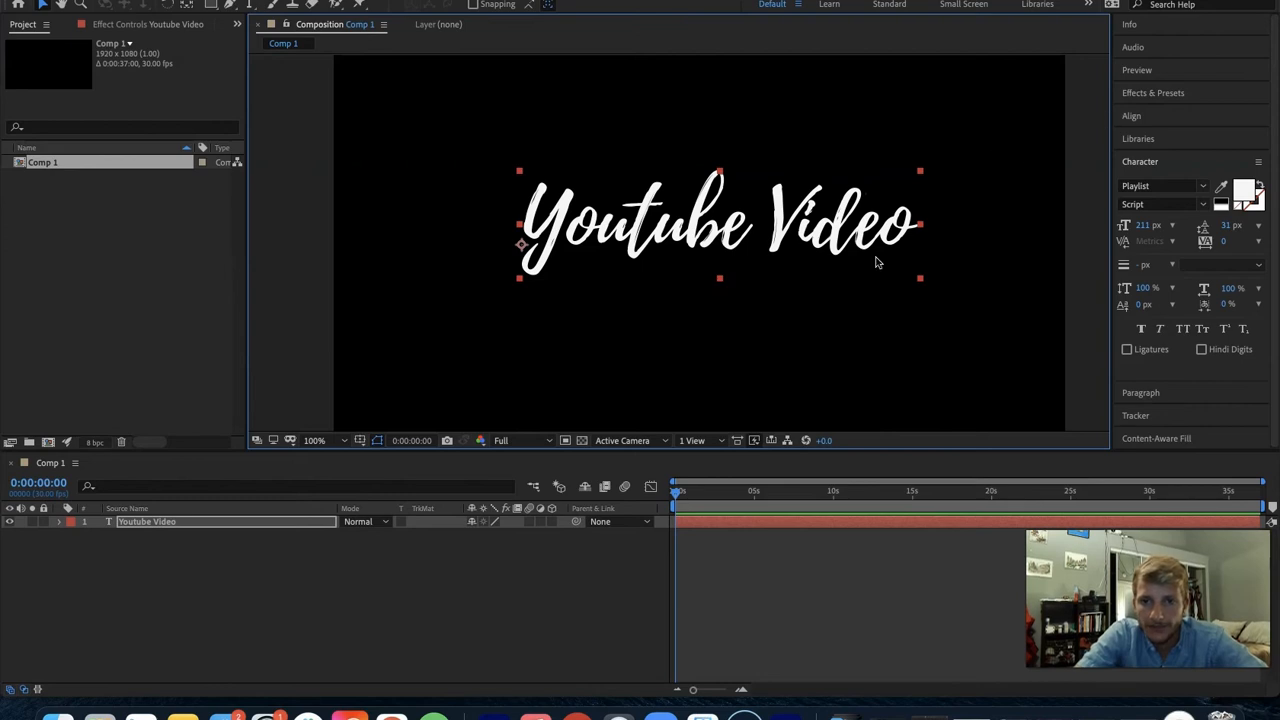
{"action": "left_click", "coordinate": [673, 324]}
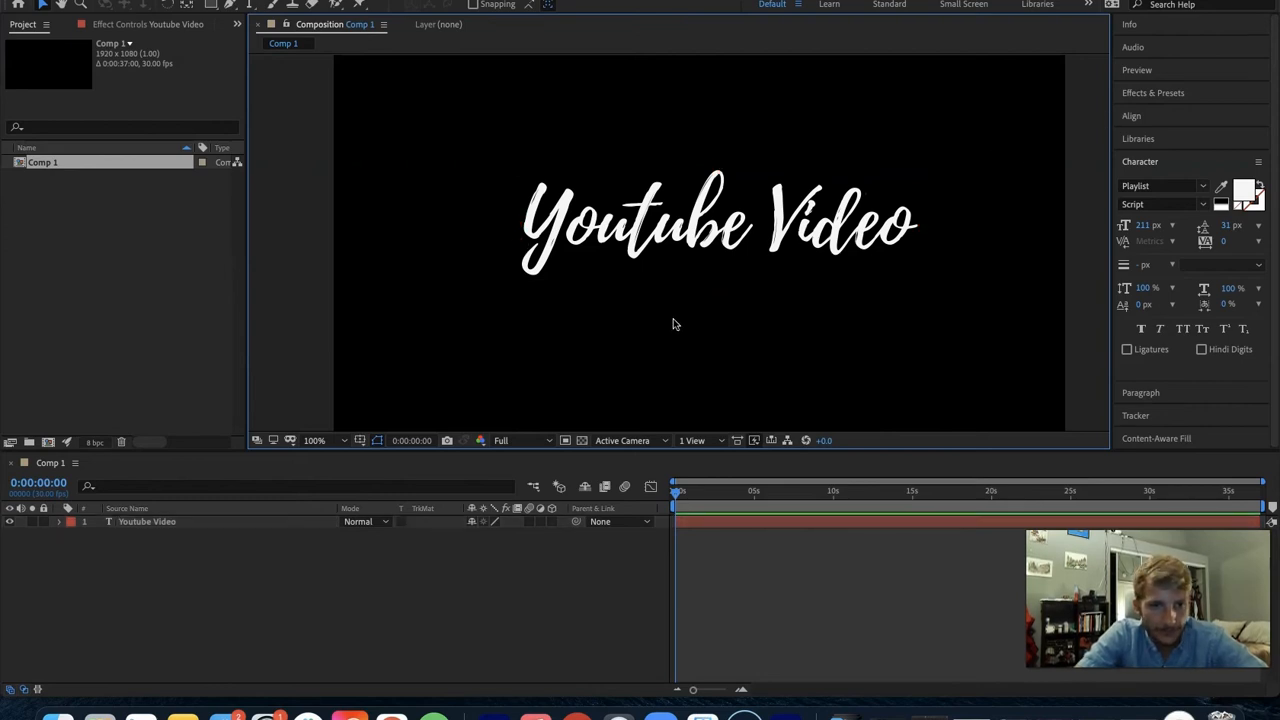
- Trace the strokes of the letter Y with an open Pen mask path on the Youtube Video layer
{"action": "left_click", "coordinate": [250, 522]}
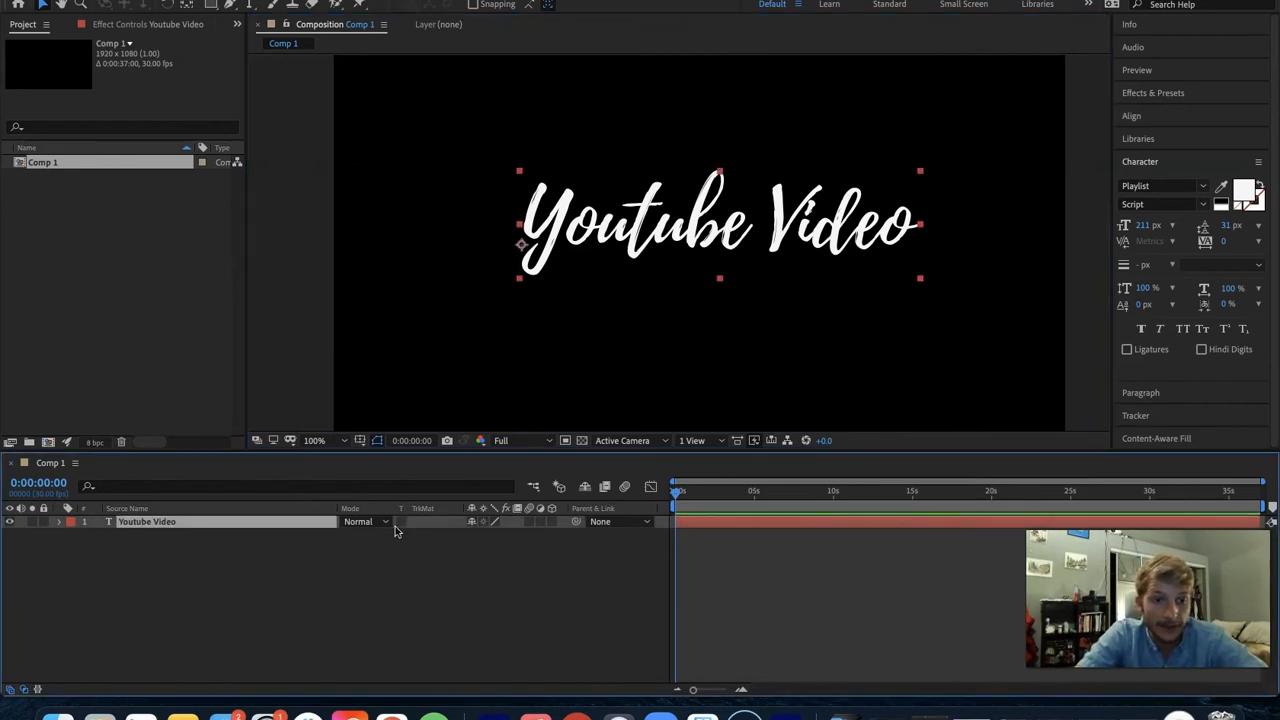
{"action": "key", "text": "g"}
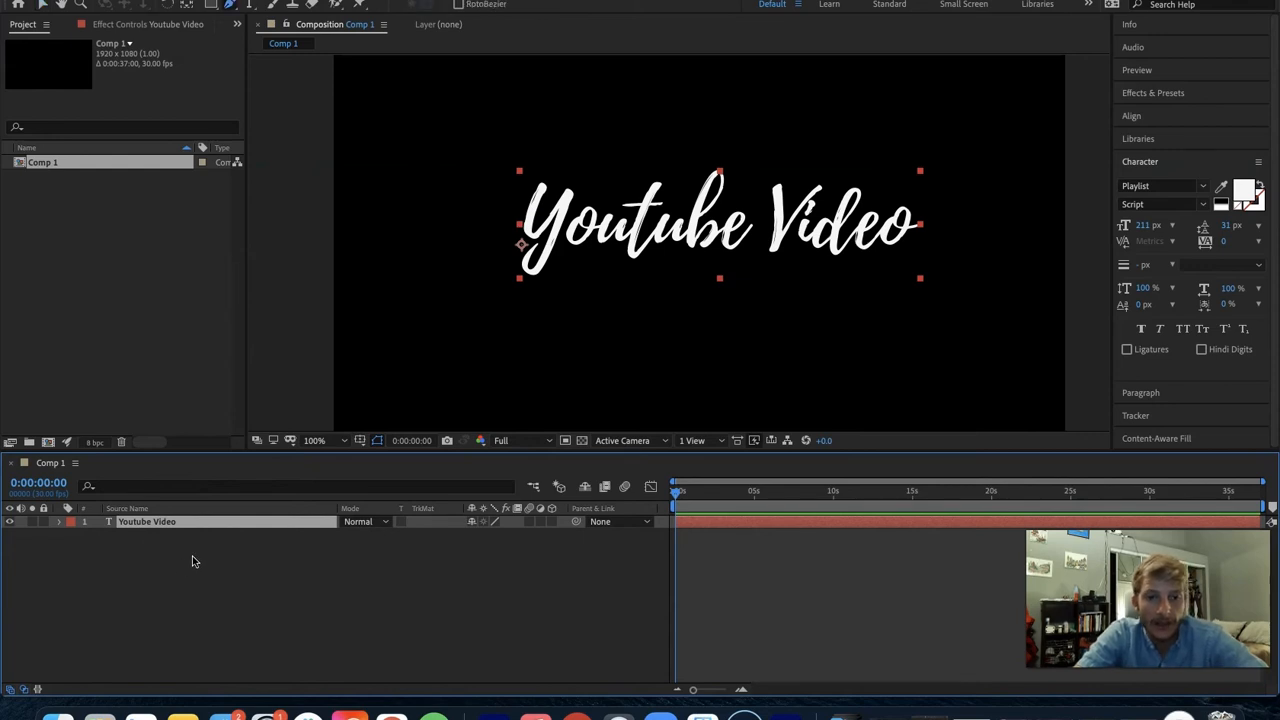
{"action": "left_click", "coordinate": [541, 188]}
{"action": "left_click", "coordinate": [529, 240]}
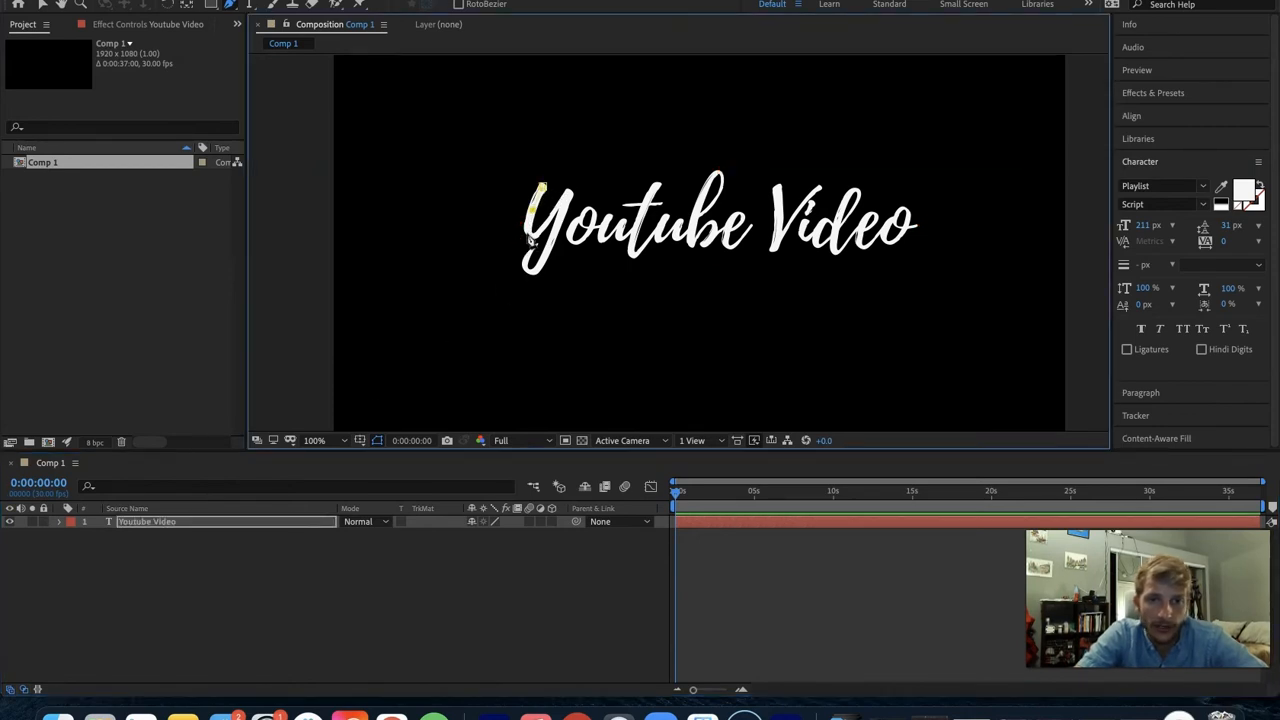
{"action": "left_click", "coordinate": [541, 233]}
{"action": "left_click", "coordinate": [567, 198]}
{"action": "scroll", "coordinate": [541, 278], "scroll_direction": "up", "scroll_amount": 2}
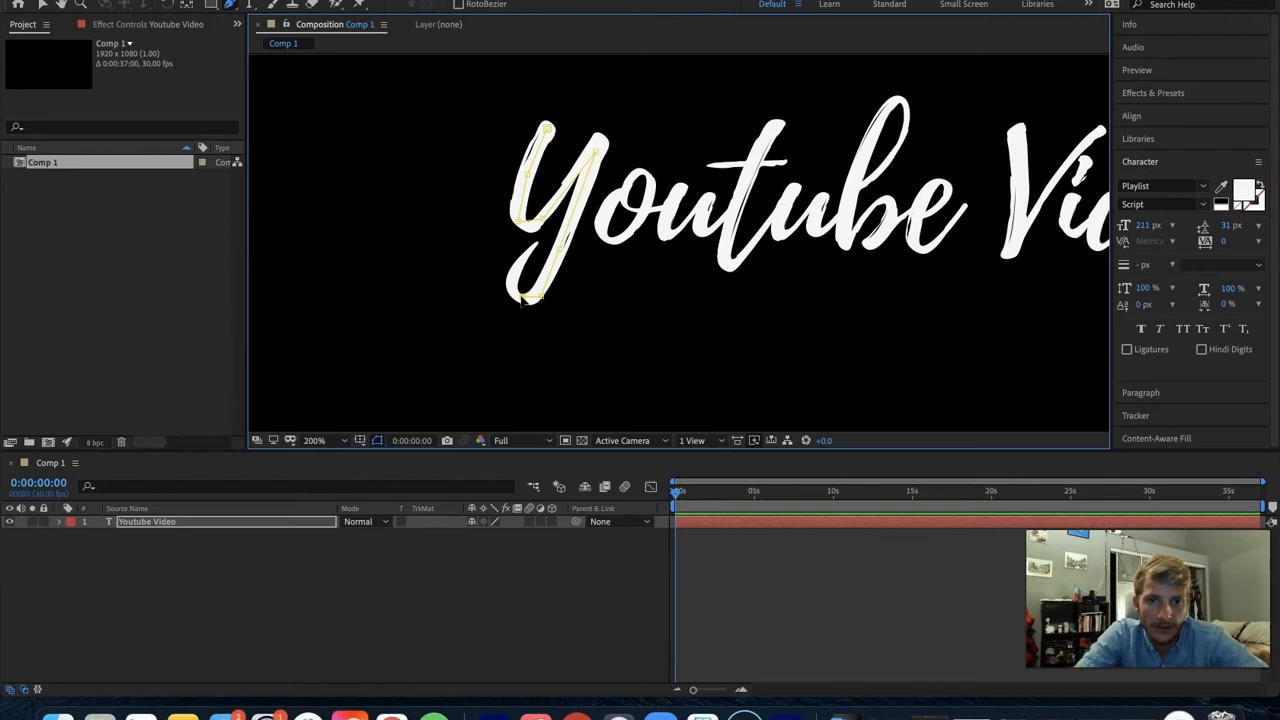
{"action": "left_click", "coordinate": [513, 288]}
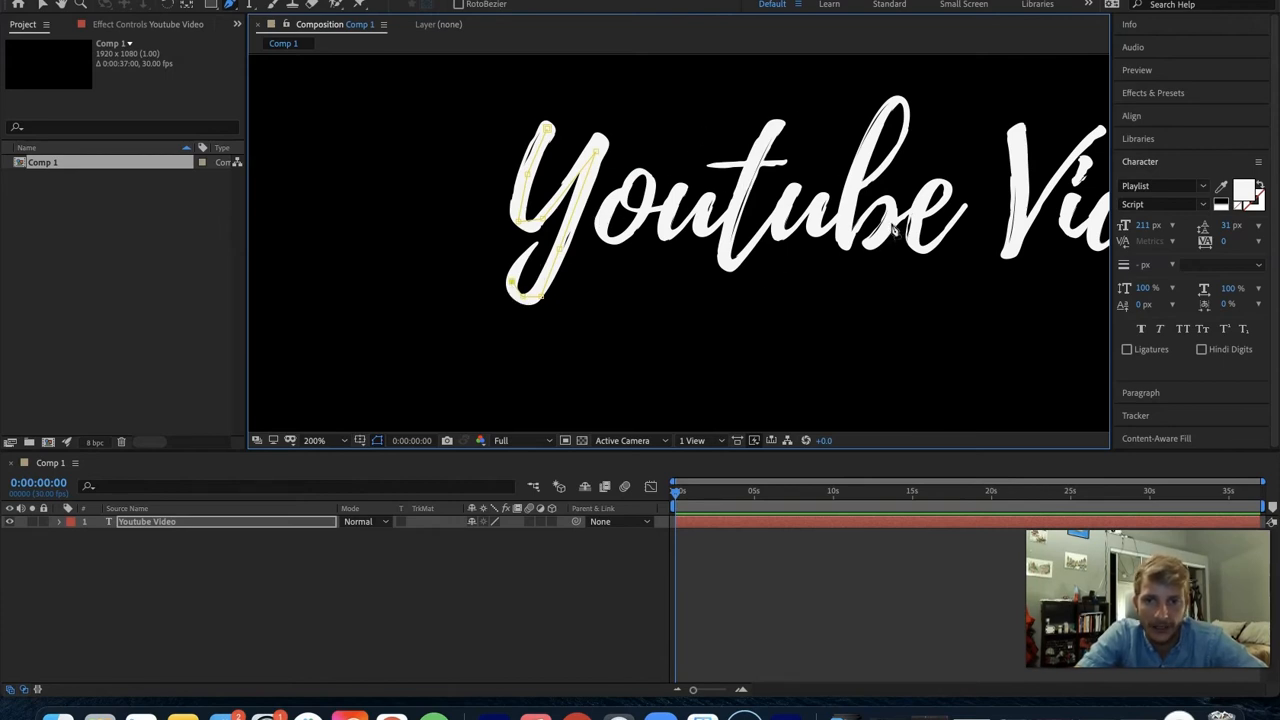
{"action": "double_click", "coordinate": [534, 246]}
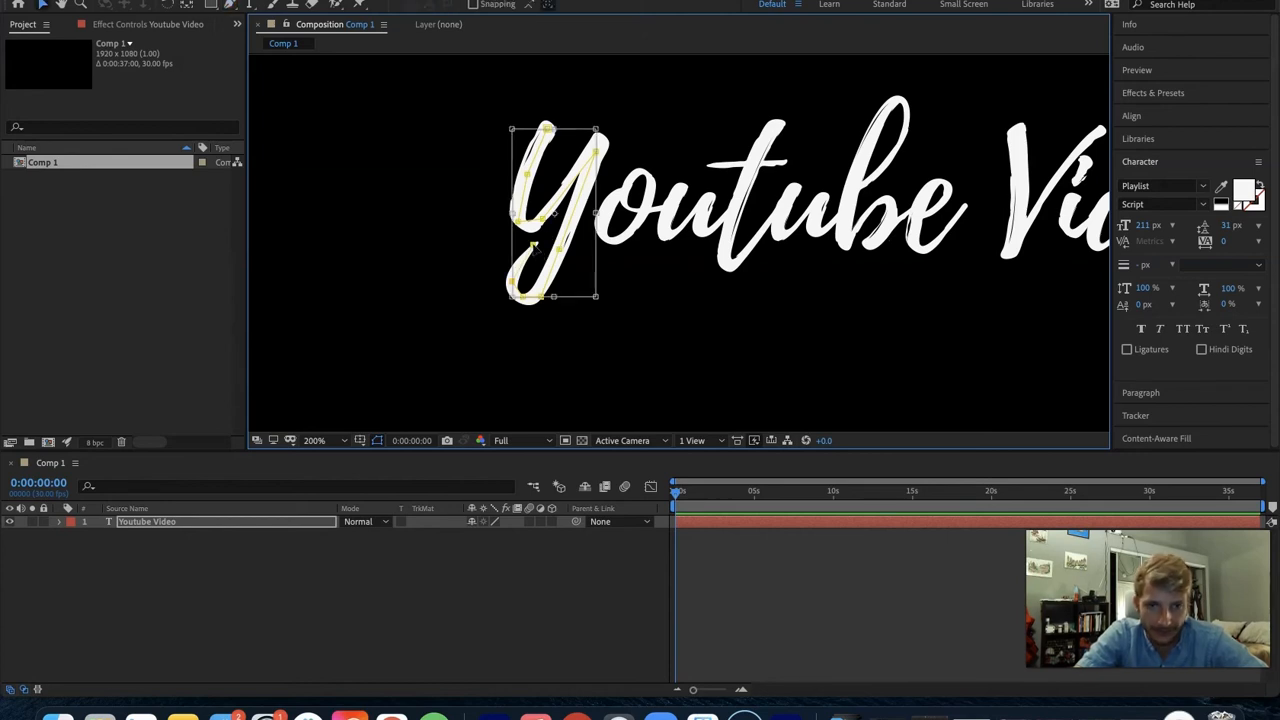
{"action": "key", "text": "Escape"}
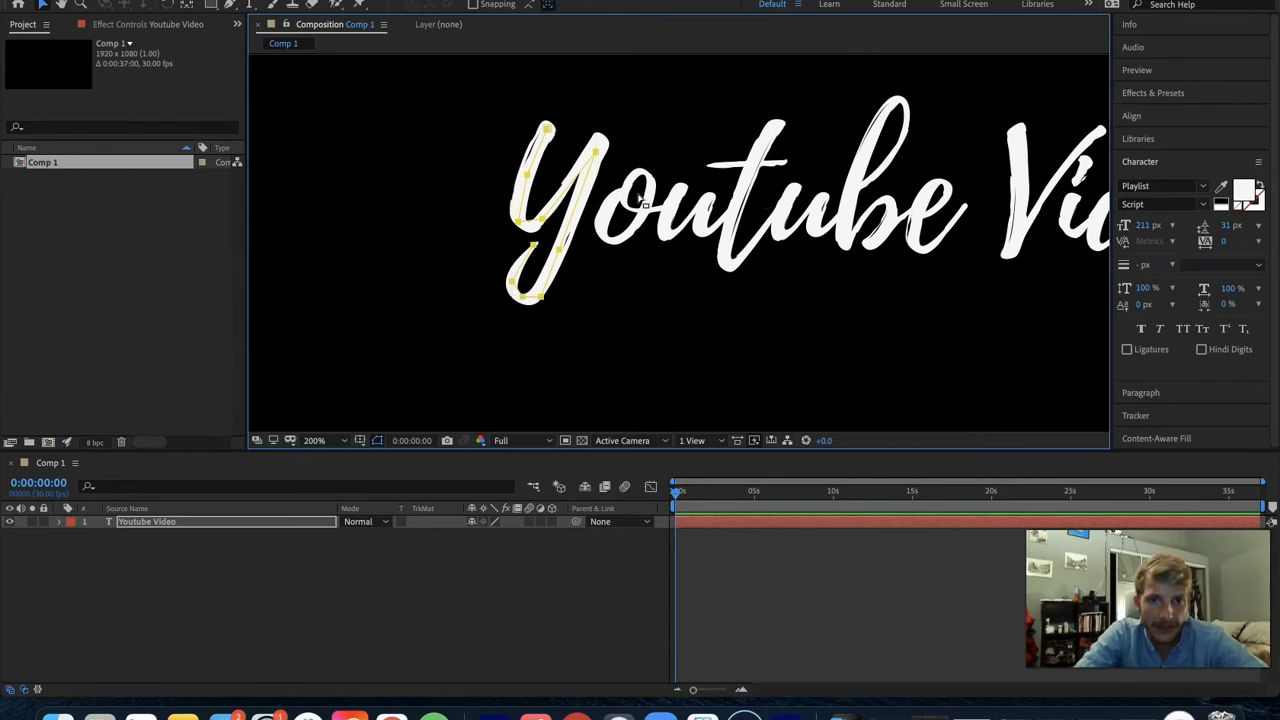
- Start a second Pen mask path on the text layer, tracing around the letter o
{"action": "left_click", "coordinate": [180, 521]}
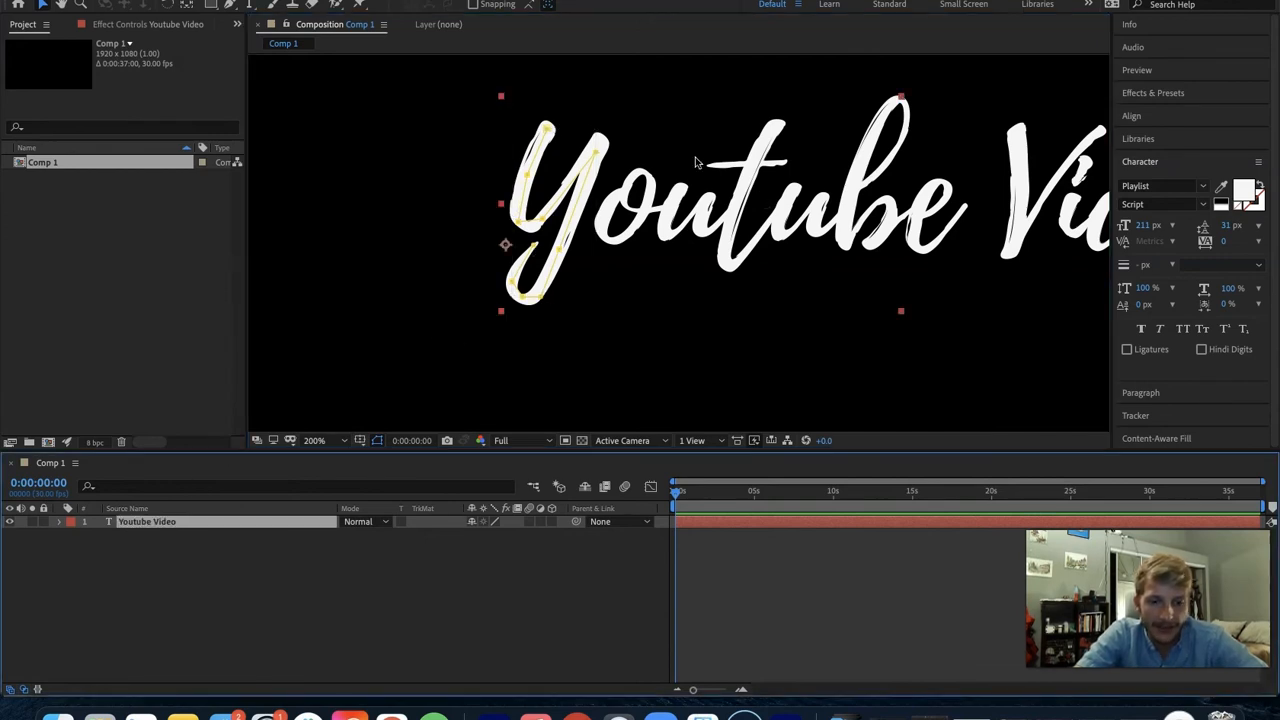
{"action": "key", "text": "g"}
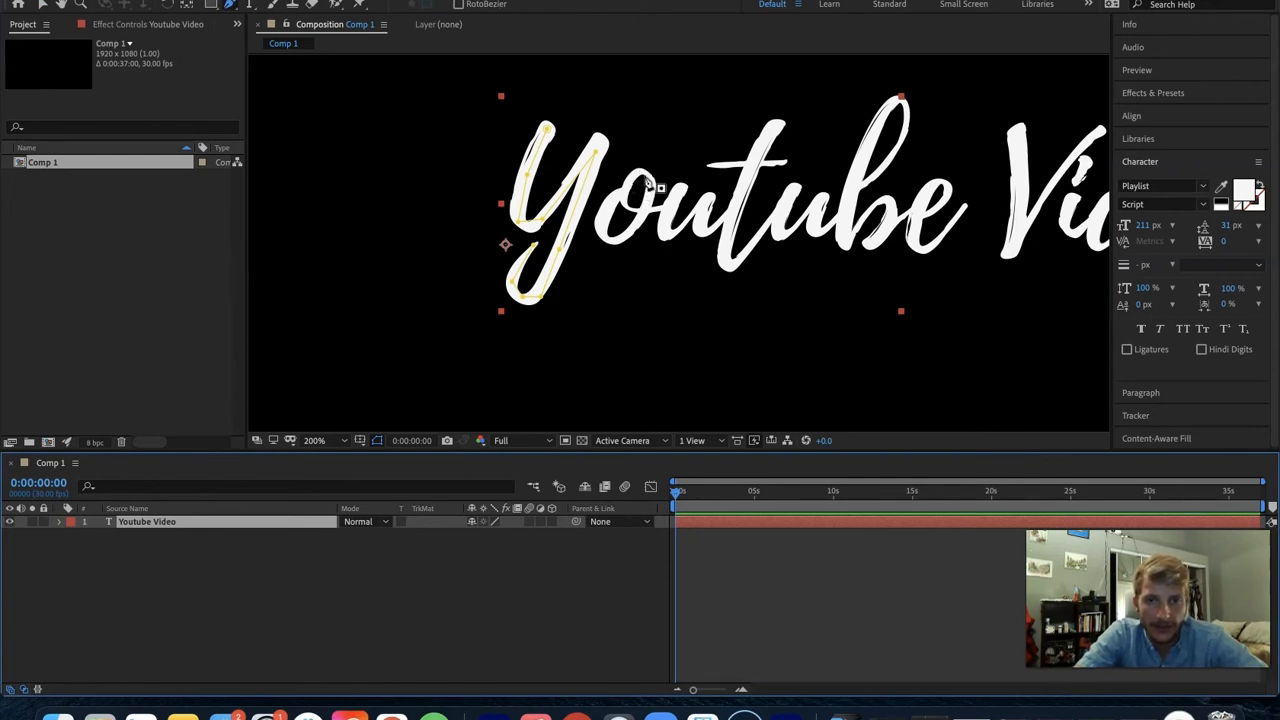
{"action": "left_click", "coordinate": [616, 195]}
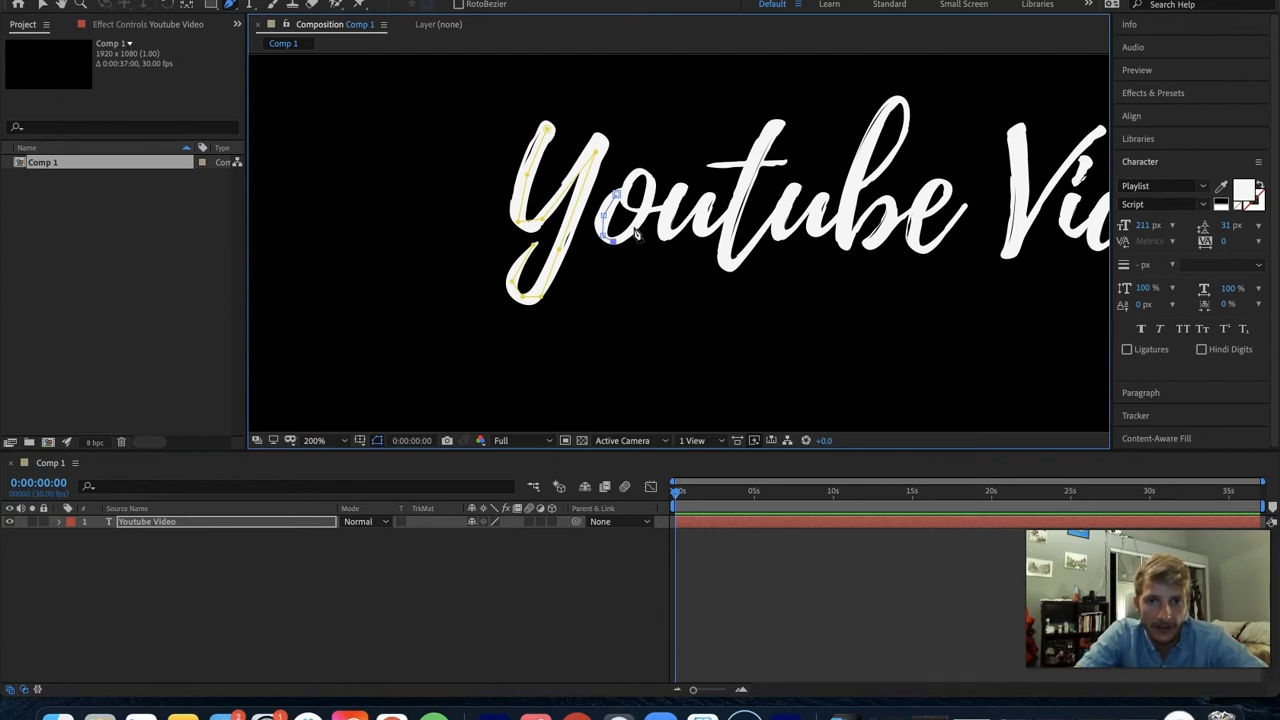
{"action": "left_click", "coordinate": [639, 221]}
{"action": "left_click", "coordinate": [628, 205]}
{"action": "key", "text": "super+z"}
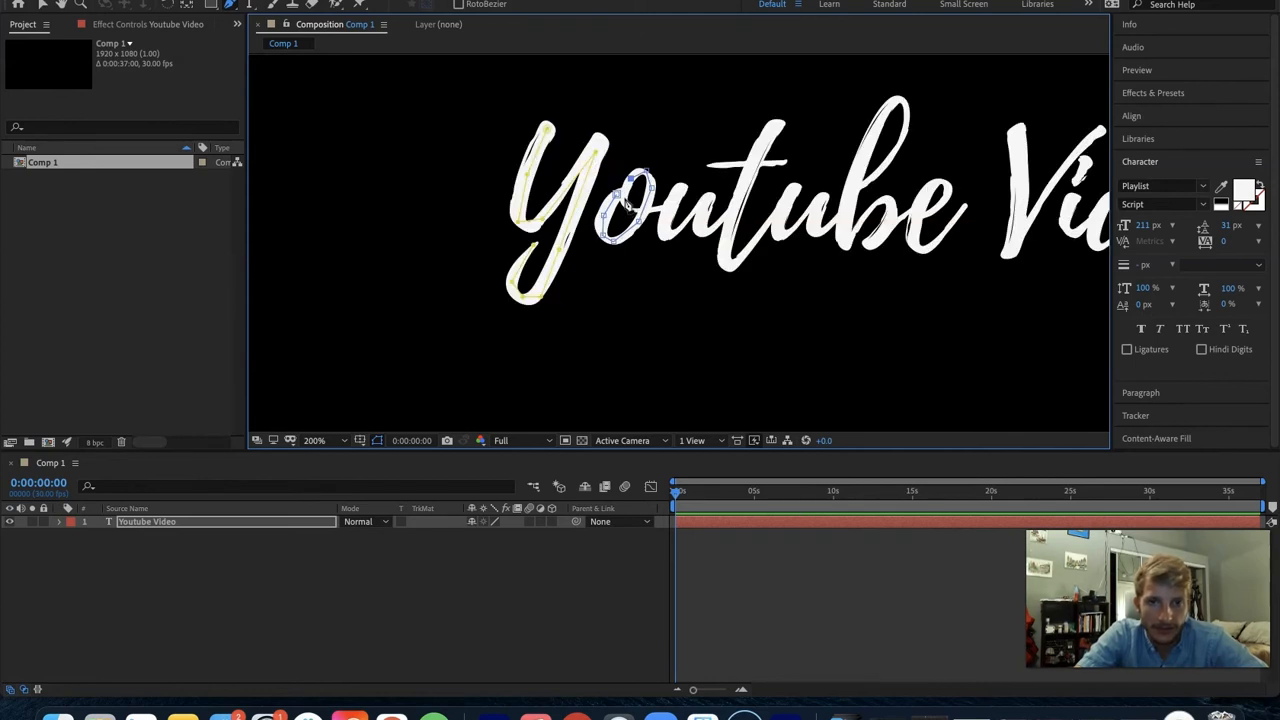
{"action": "left_click", "coordinate": [618, 202]}
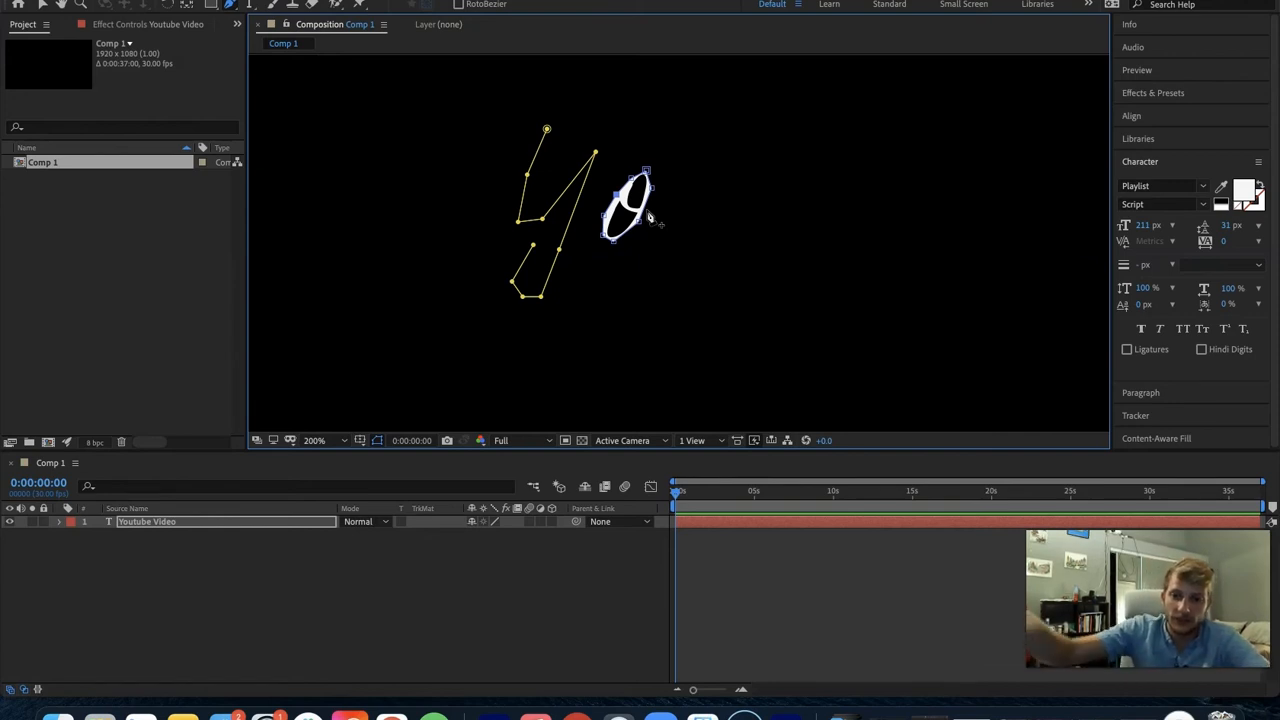
{"action": "key", "text": "super+z"}
{"action": "key", "text": "super+z"}
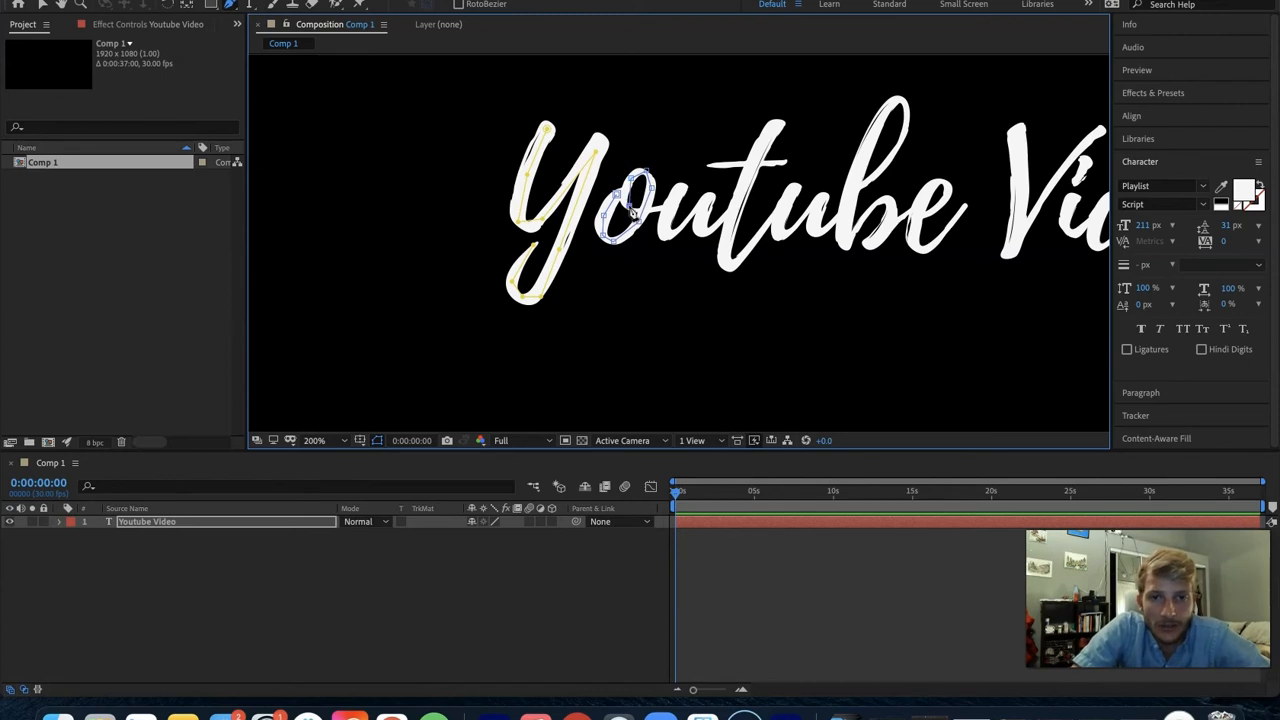
- Extend the open mask path through the o's inner loop toward the first u without closing it
{"action": "left_click", "coordinate": [621, 202]}
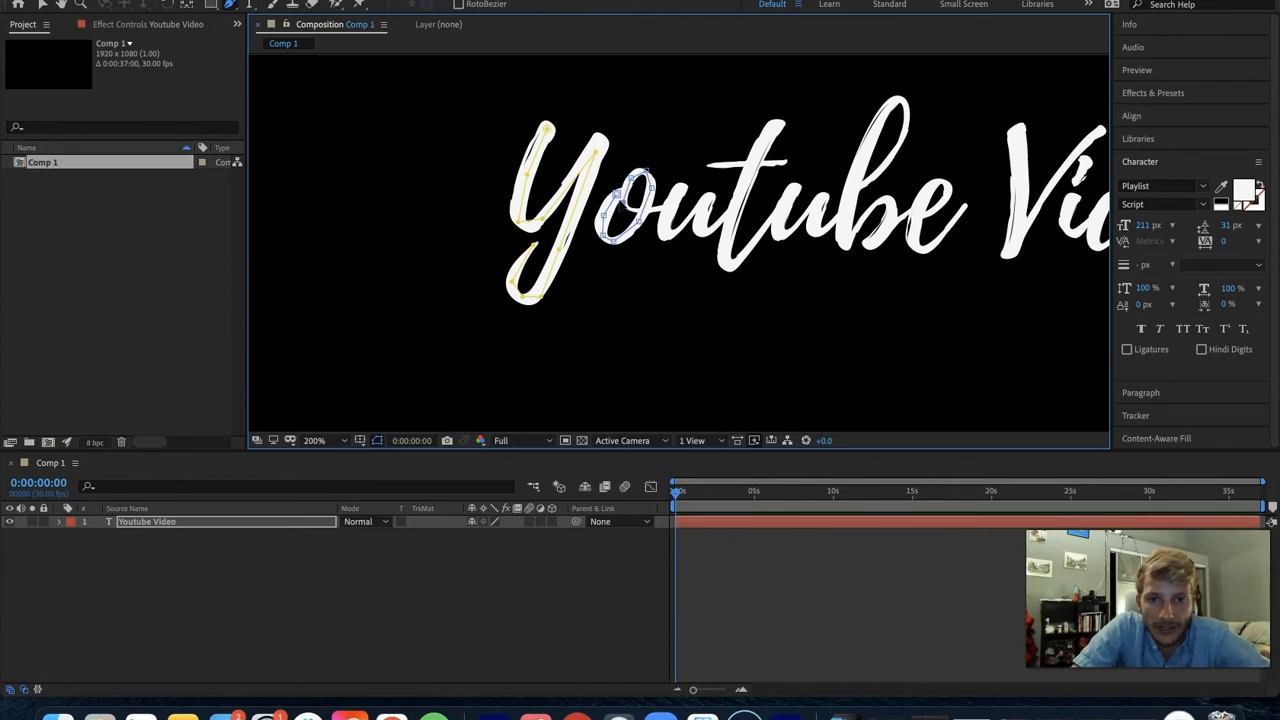
{"action": "left_click", "coordinate": [648, 210]}
{"action": "double_click", "coordinate": [648, 210]}
{"action": "key", "text": "super+z"}
{"action": "left_click_drag", "start_coordinate": [648, 211], "coordinate": [632, 212]}
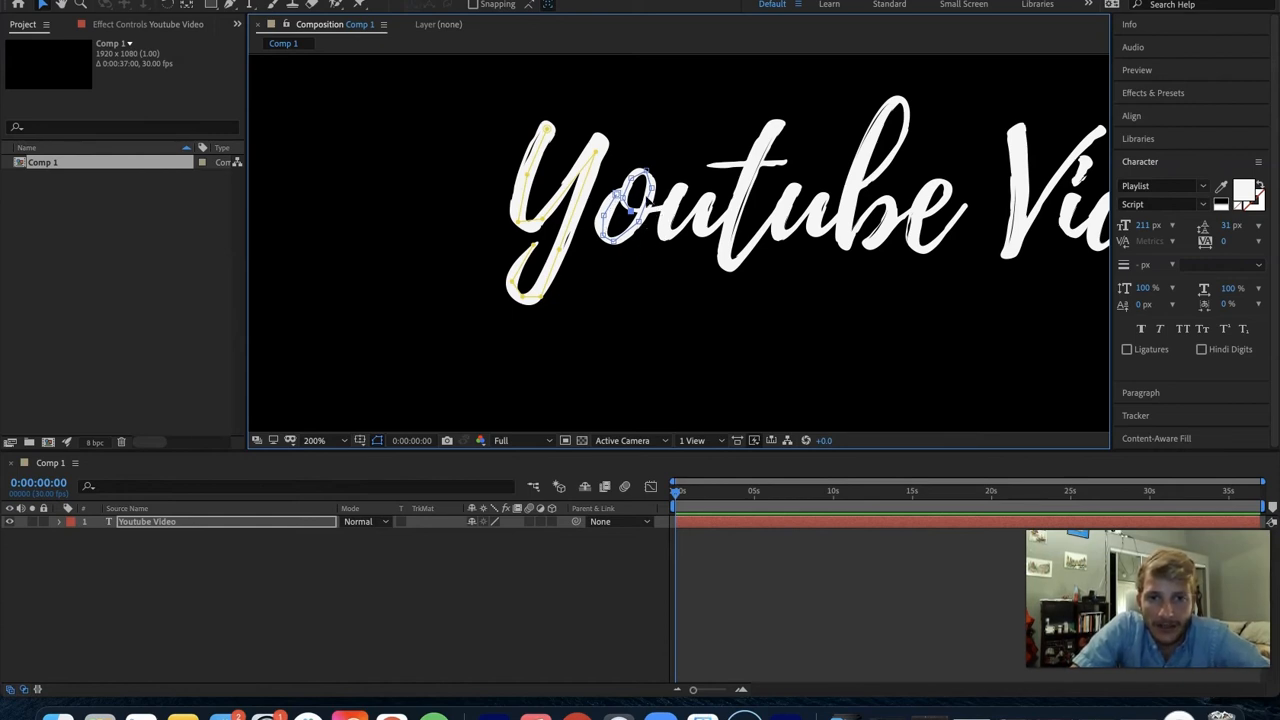
- Continue the Pen mask path along the strokes of the first u in "Youtube"
{"action": "key", "text": "g"}
{"action": "left_click", "coordinate": [669, 207]}
{"action": "left_click", "coordinate": [681, 188]}
{"action": "left_click", "coordinate": [665, 235]}
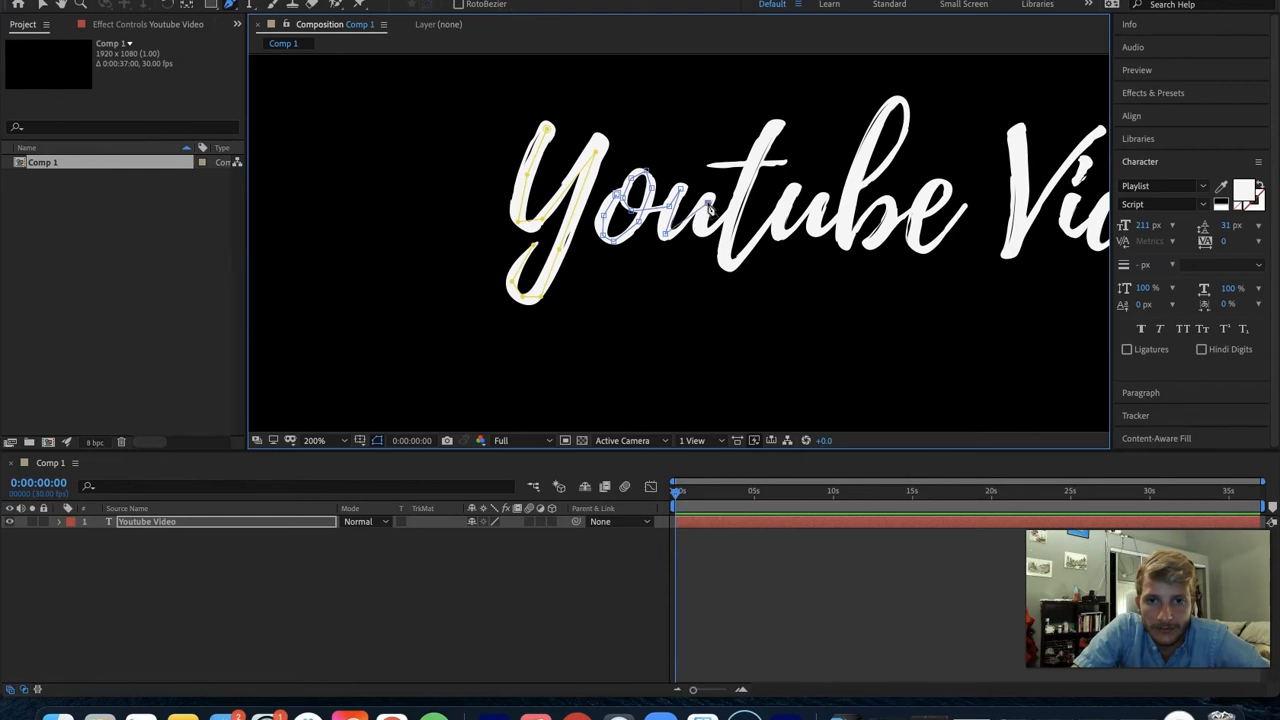
{"action": "left_click_drag", "start_coordinate": [708, 204], "coordinate": [687, 228]}
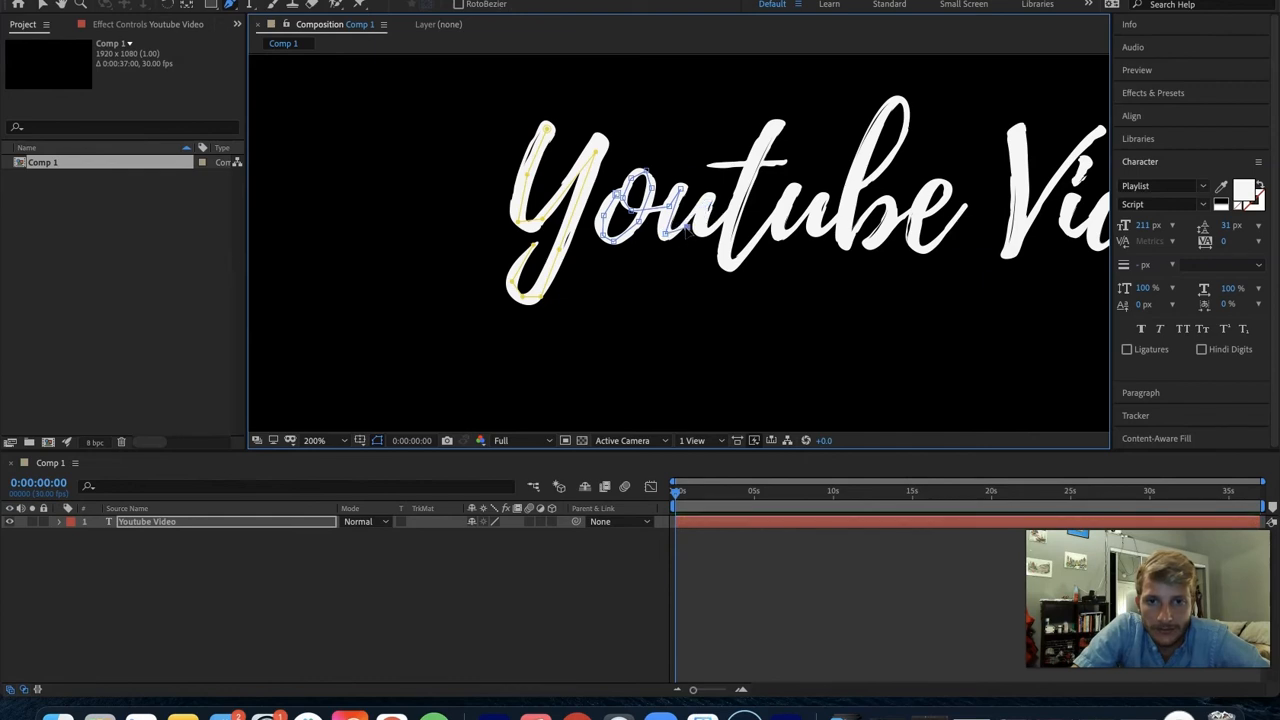
{"action": "left_click", "coordinate": [706, 199]}
{"action": "left_click", "coordinate": [706, 231]}
- Continue the second mask path through the t and the second u of "Youtube", repositioning the t's top and bottom vertices
{"action": "left_click", "coordinate": [774, 126]}
{"action": "left_click", "coordinate": [730, 246]}
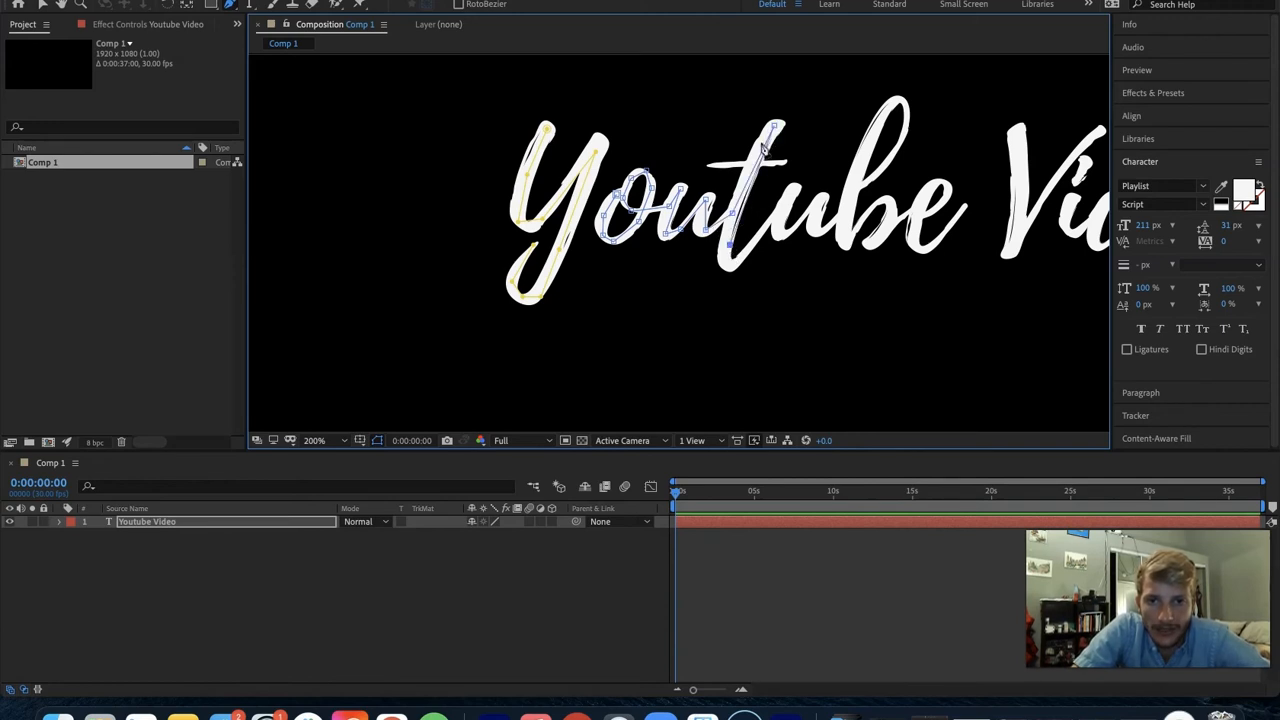
{"action": "left_click_drag", "start_coordinate": [773, 127], "coordinate": [767, 128]}
{"action": "left_click_drag", "start_coordinate": [730, 244], "coordinate": [728, 265]}
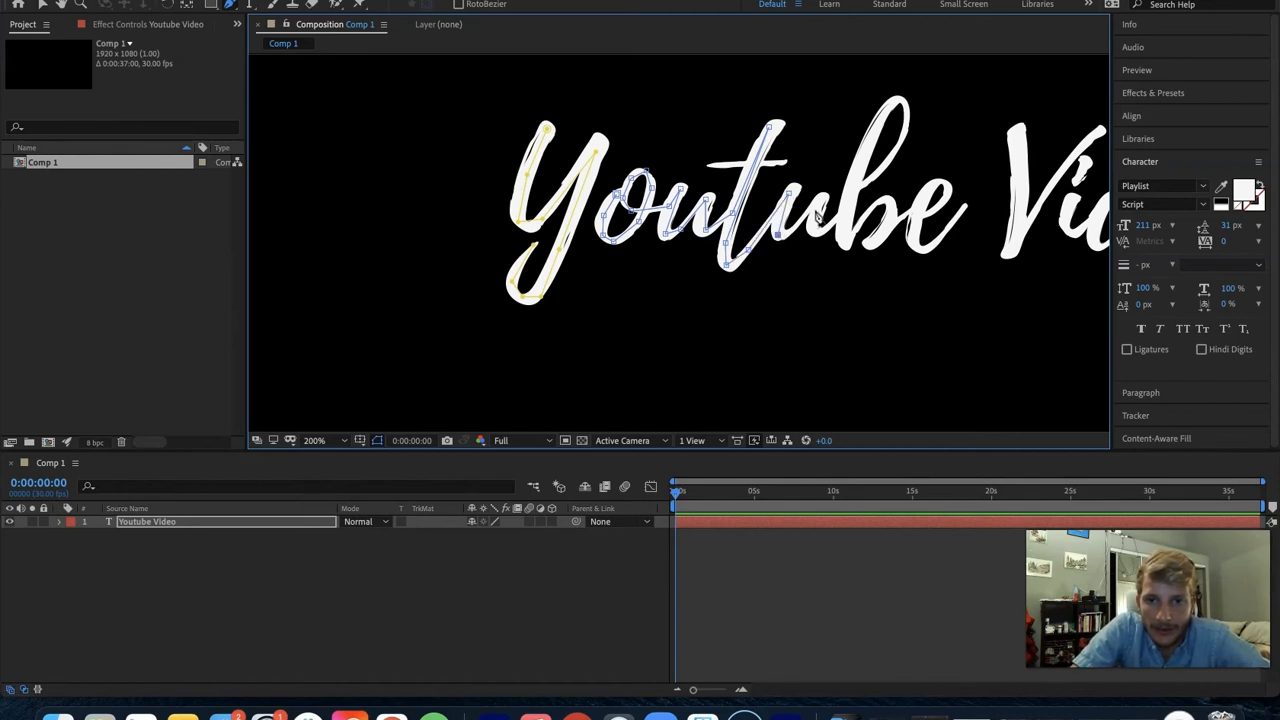
{"action": "left_click_drag", "start_coordinate": [816, 202], "coordinate": [796, 231]}
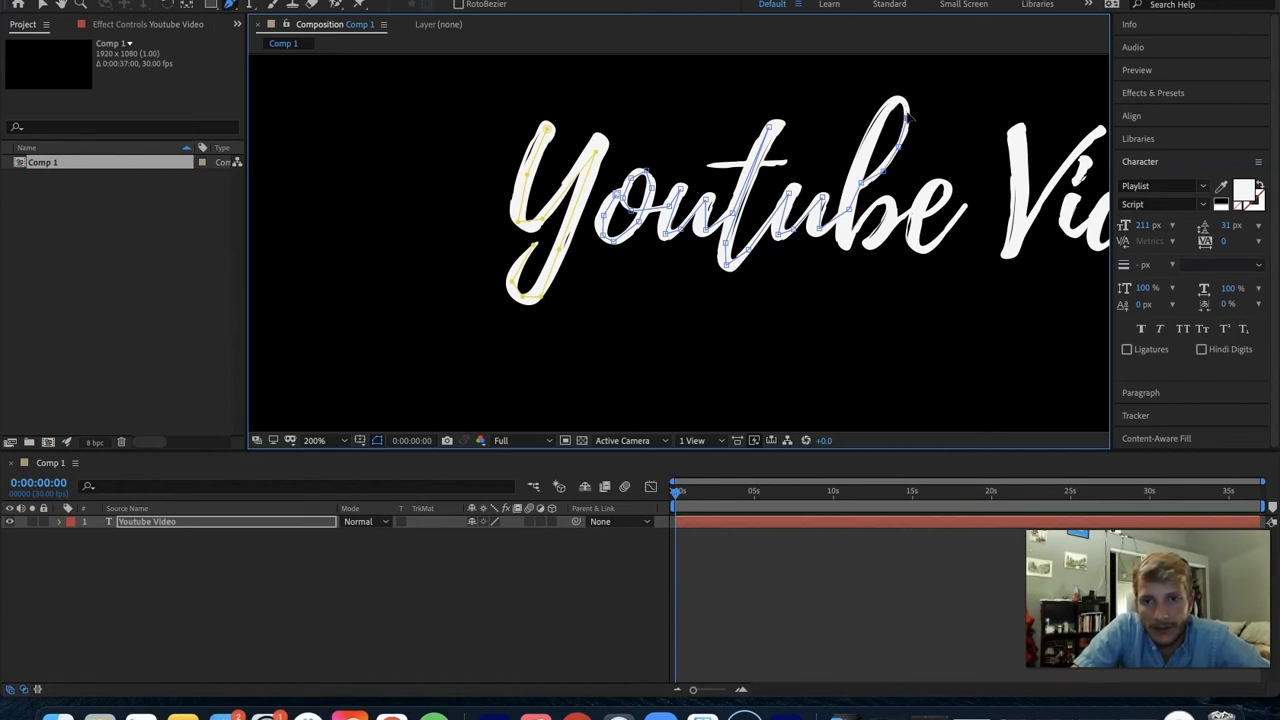
- Extend the mask path over the top of the b's loop, down its stem and around its bowl
{"action": "left_click", "coordinate": [890, 100]}
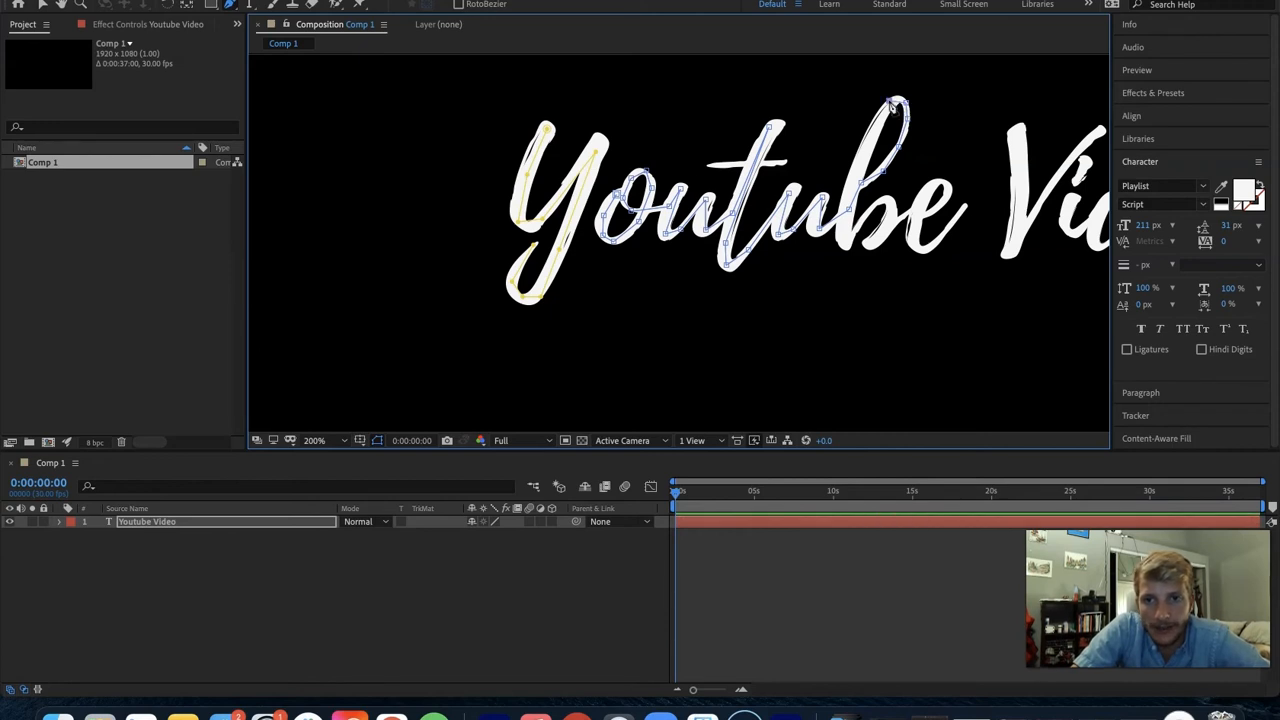
{"action": "left_click", "coordinate": [868, 156]}
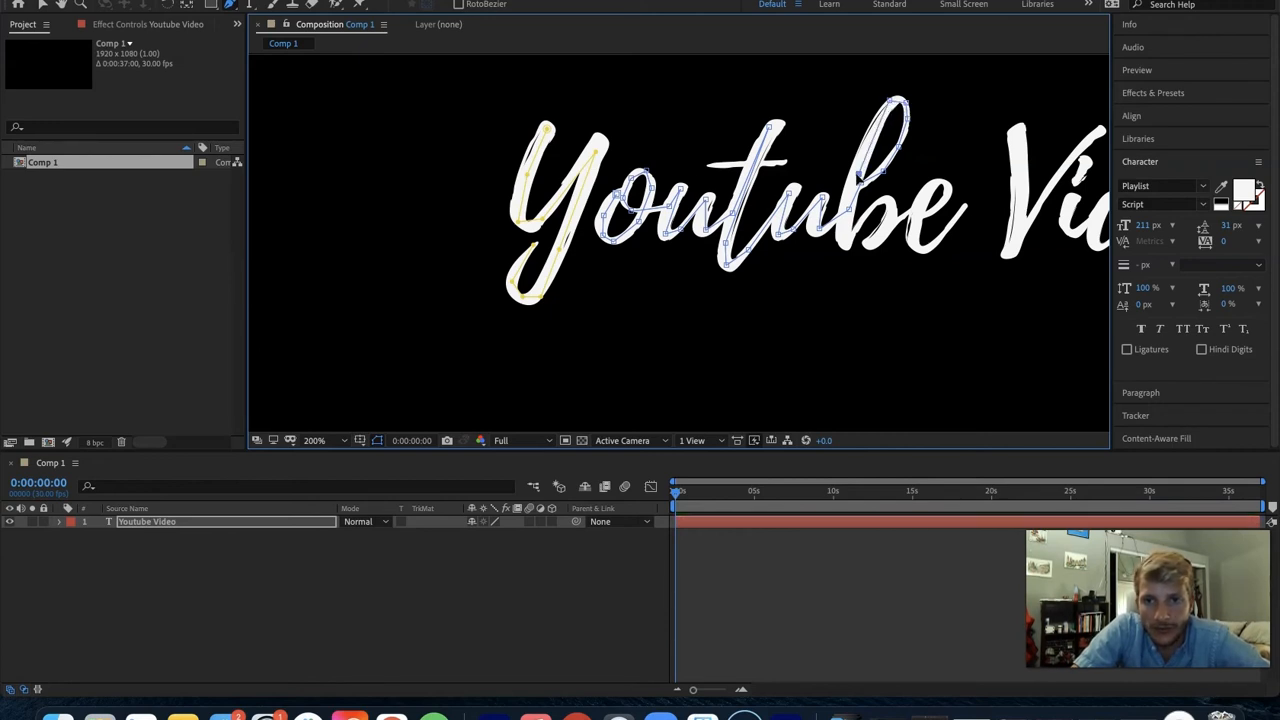
{"action": "left_click", "coordinate": [854, 184]}
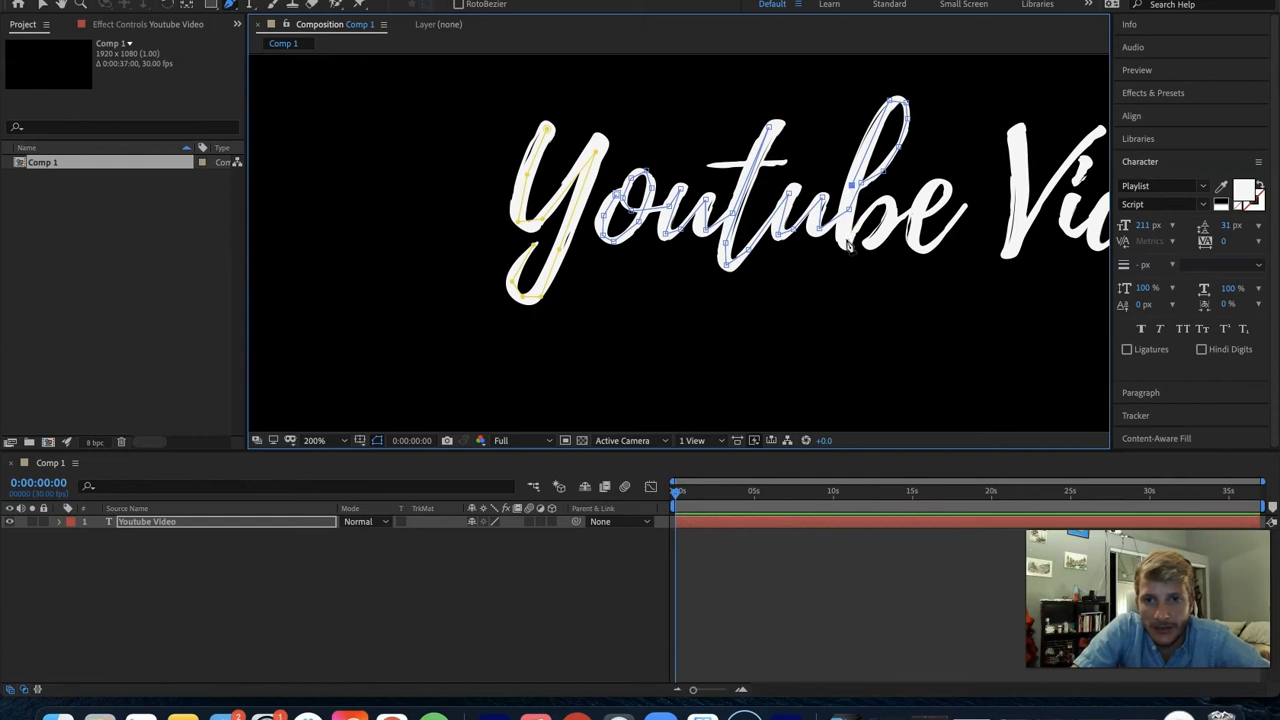
{"action": "left_click", "coordinate": [895, 201]}
{"action": "left_click", "coordinate": [872, 244]}
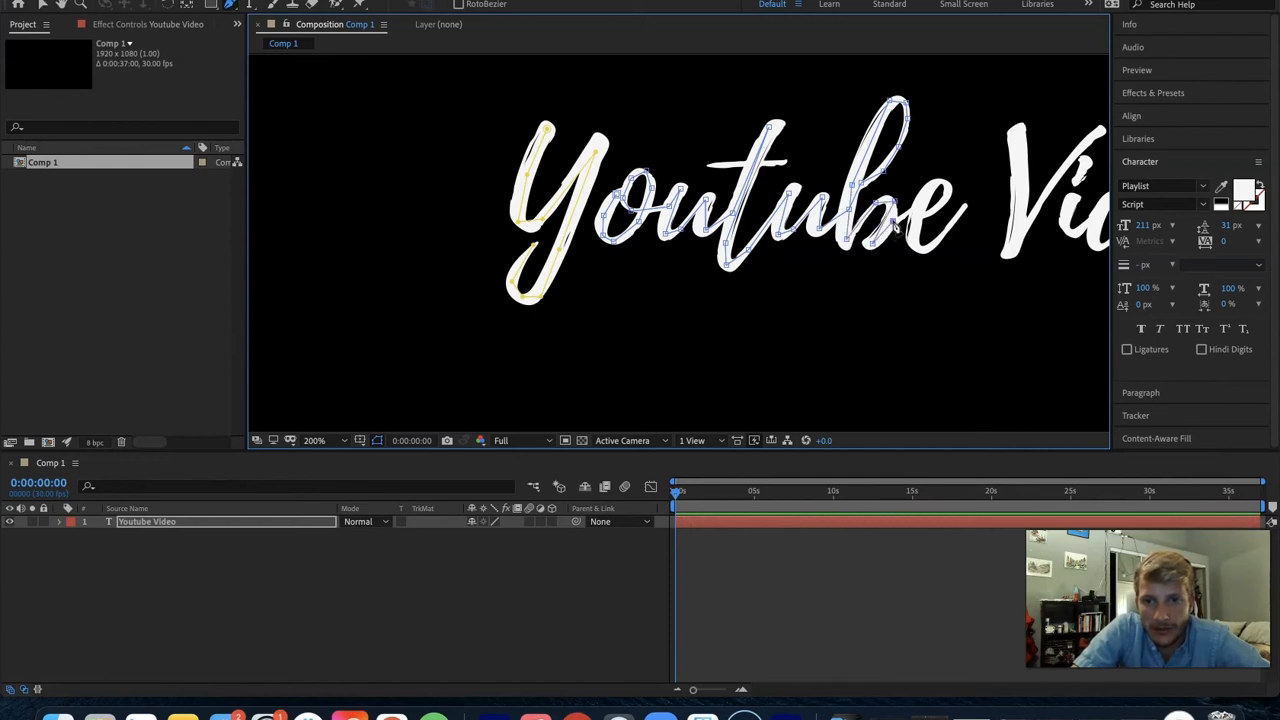
- Trace the e of "Youtube" through its loop and out to its tail, then end the open mask path
{"action": "left_click", "coordinate": [913, 214]}
{"action": "left_click", "coordinate": [929, 211]}
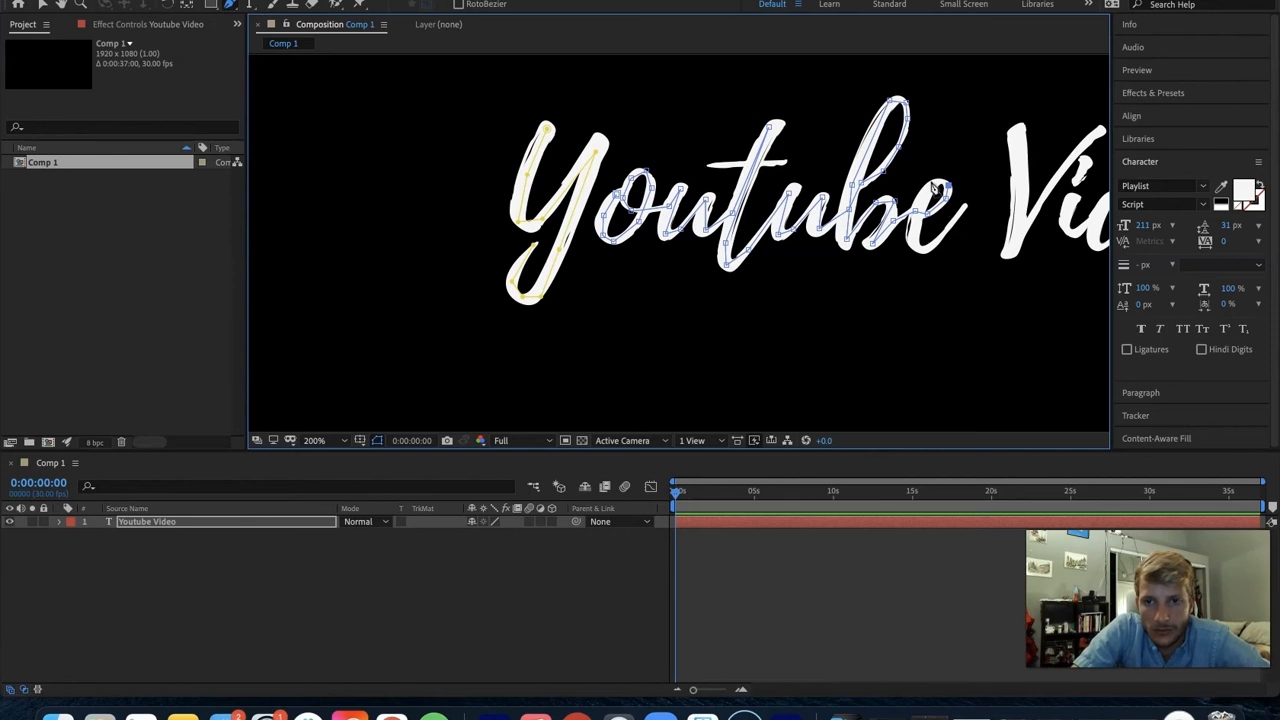
{"action": "left_click", "coordinate": [922, 201]}
{"action": "left_click", "coordinate": [916, 237]}
{"action": "left_click", "coordinate": [936, 247]}
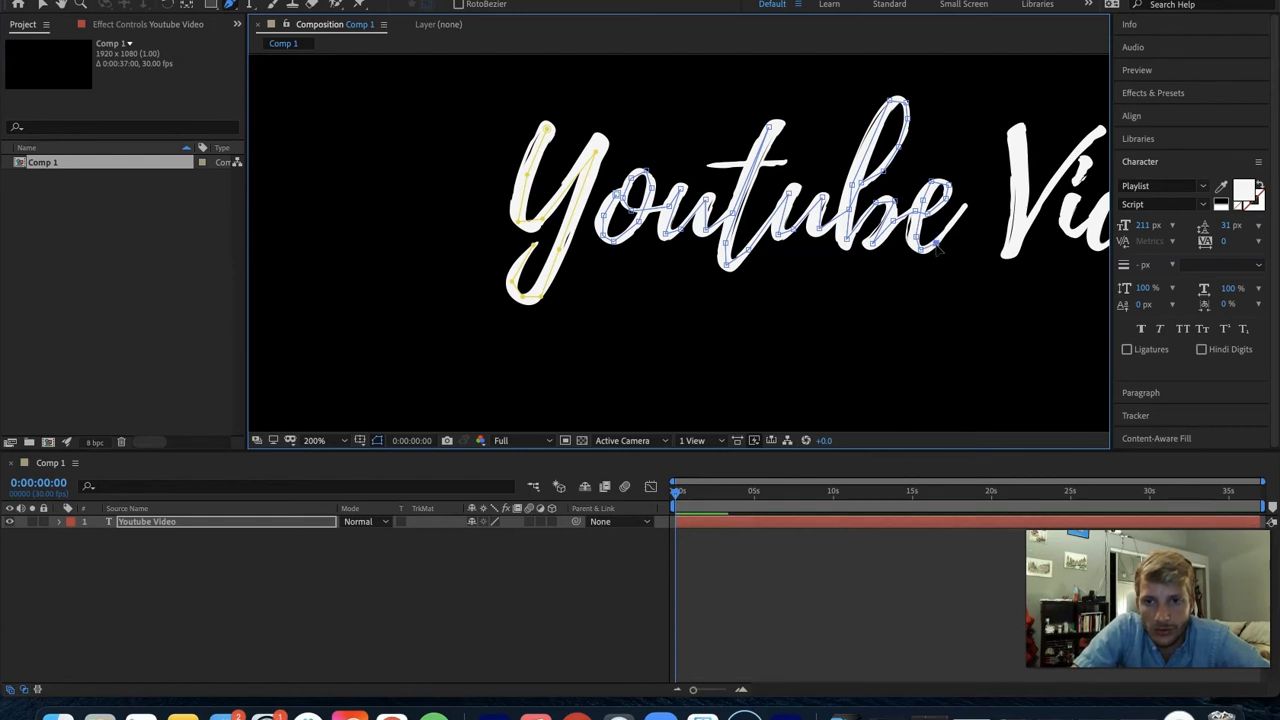
{"action": "double_click", "coordinate": [965, 207]}
{"action": "key", "text": "Escape"}
- Trace the V of "Video" with a third open mask path, down the first stroke and up to the second stroke's tip
{"action": "left_click_drag", "start_coordinate": [936, 226], "coordinate": [697, 258]}
{"action": "key", "text": "g"}
{"action": "left_click", "coordinate": [674, 152]}
{"action": "left_click", "coordinate": [677, 190]}
{"action": "left_click", "coordinate": [670, 264]}
{"action": "left_click", "coordinate": [684, 237]}
{"action": "left_click", "coordinate": [715, 194]}
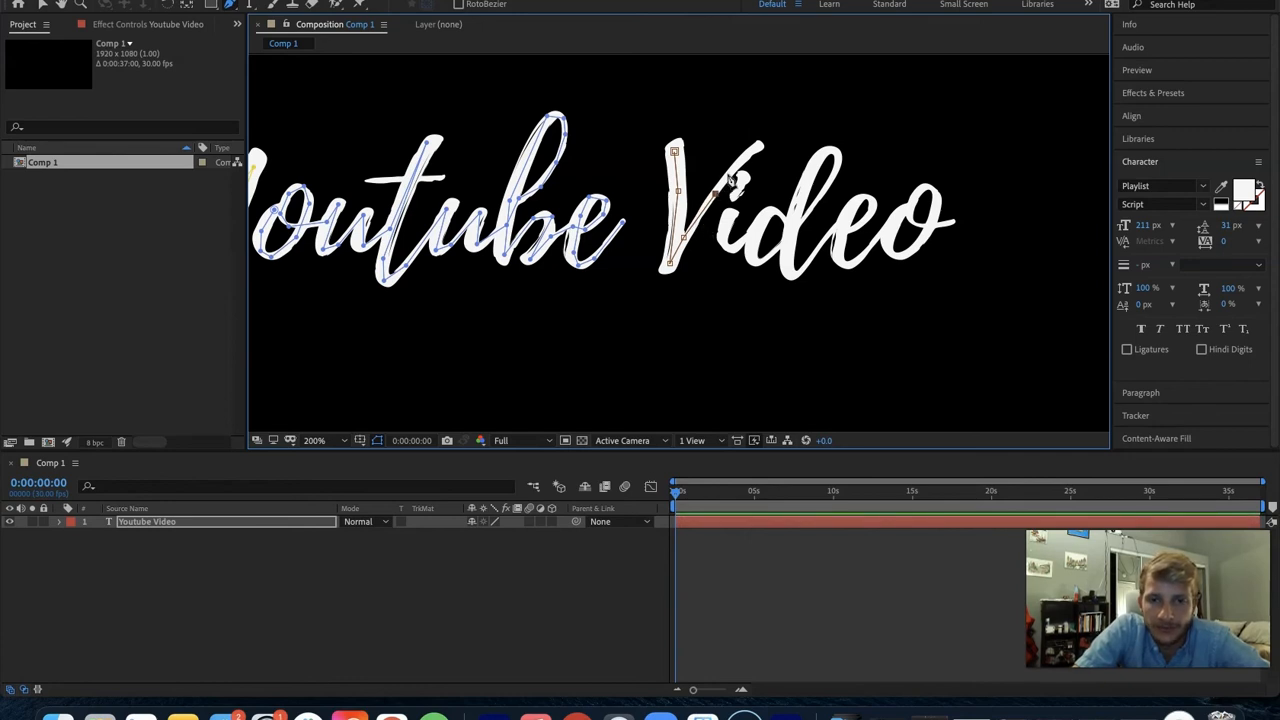
{"action": "left_click", "coordinate": [758, 148]}
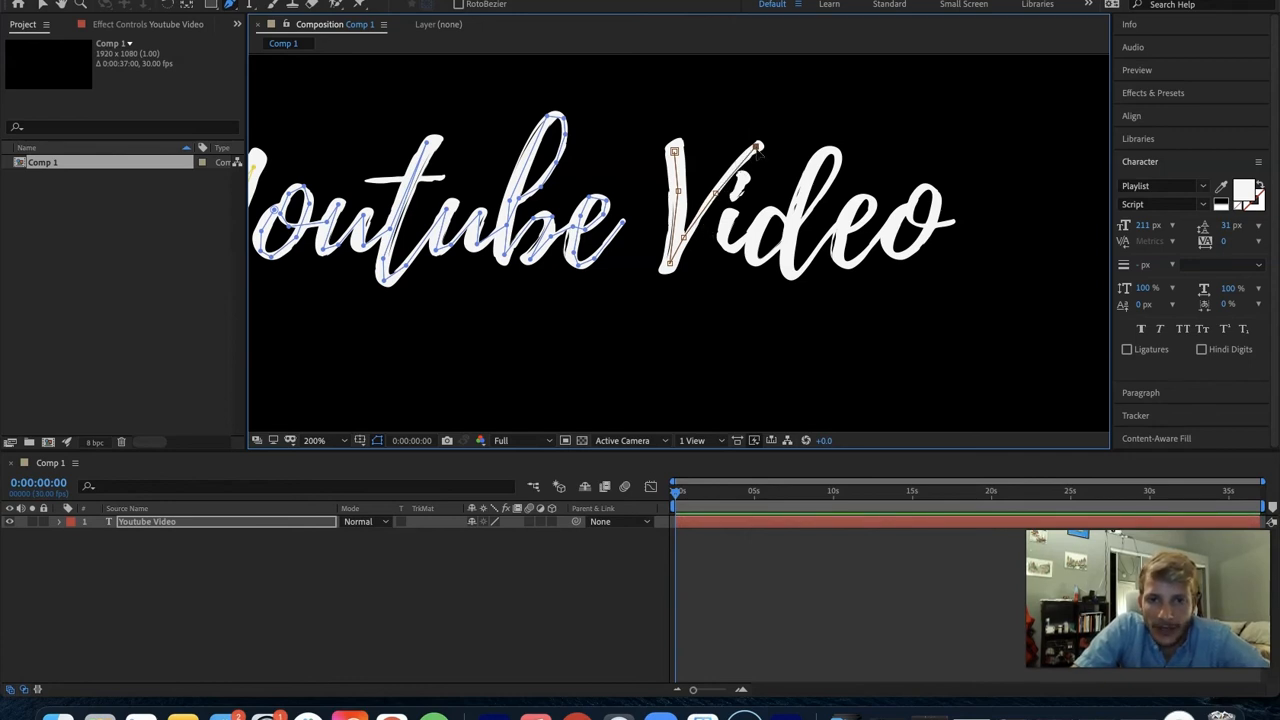
{"action": "key", "text": "v"}
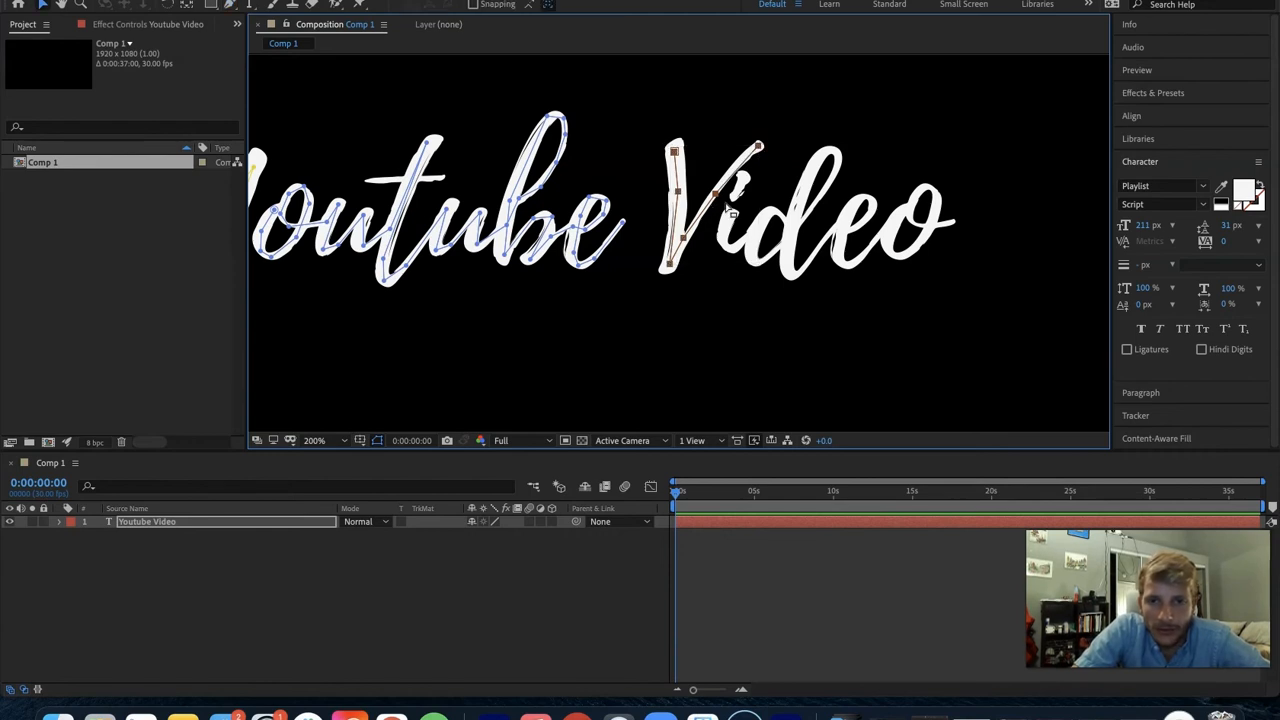
- Trace the i of "Video" with a fourth open mask path and carry it around the d's bowl, undoing misplaced vertices
{"action": "key", "text": "g"}
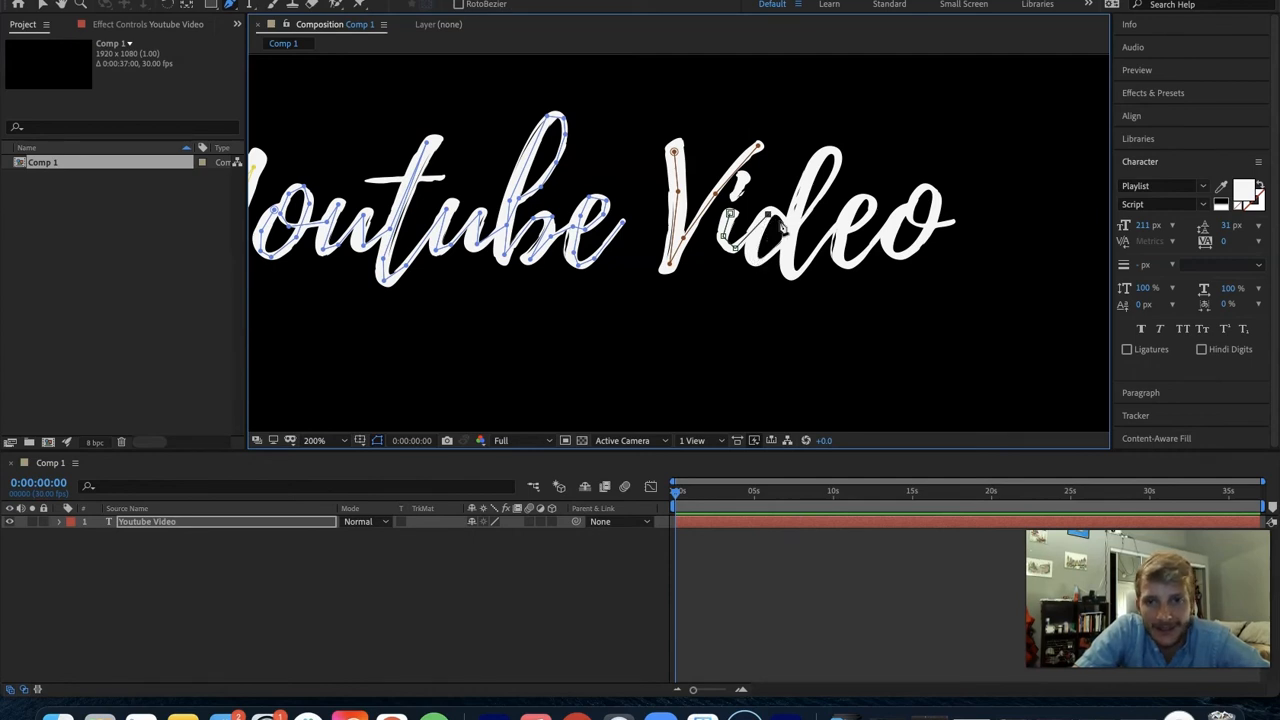
{"action": "key", "text": "super+z"}
{"action": "key", "text": "super+z"}
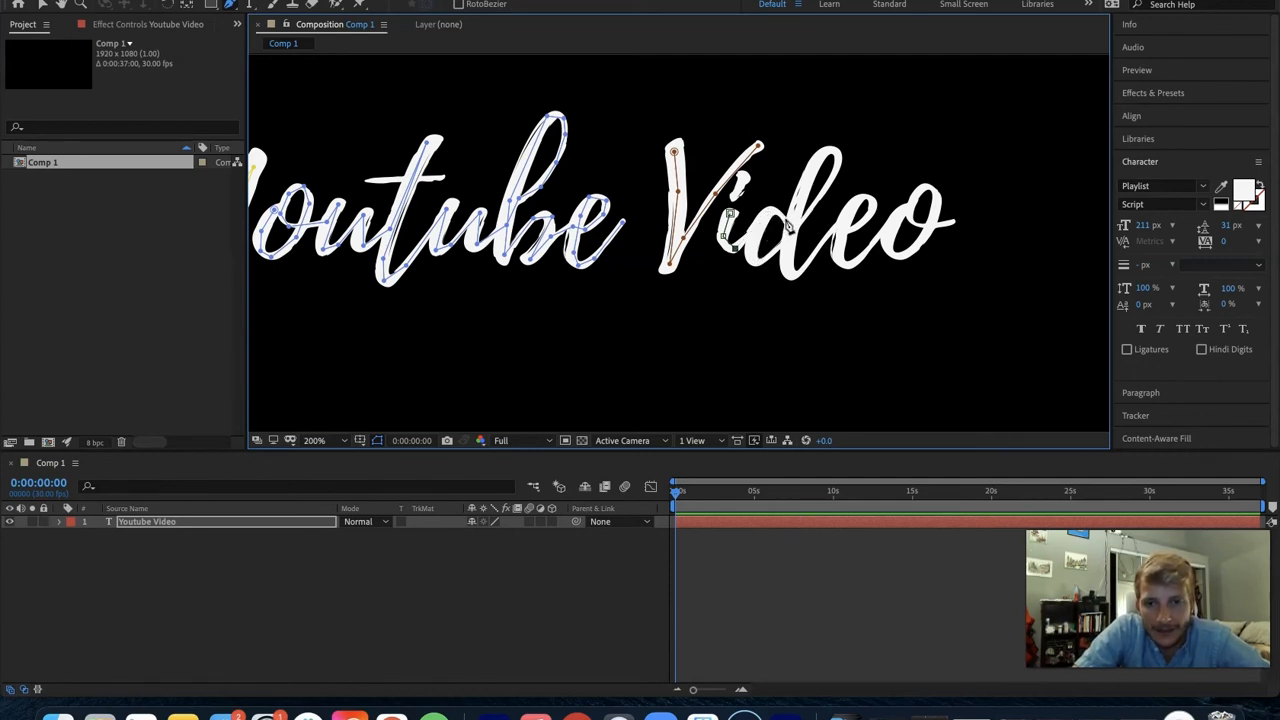
{"action": "left_click", "coordinate": [760, 231]}
{"action": "left_click", "coordinate": [752, 254]}
{"action": "key", "text": "super+z"}
{"action": "key", "text": "super+z"}
{"action": "left_click", "coordinate": [765, 212]}
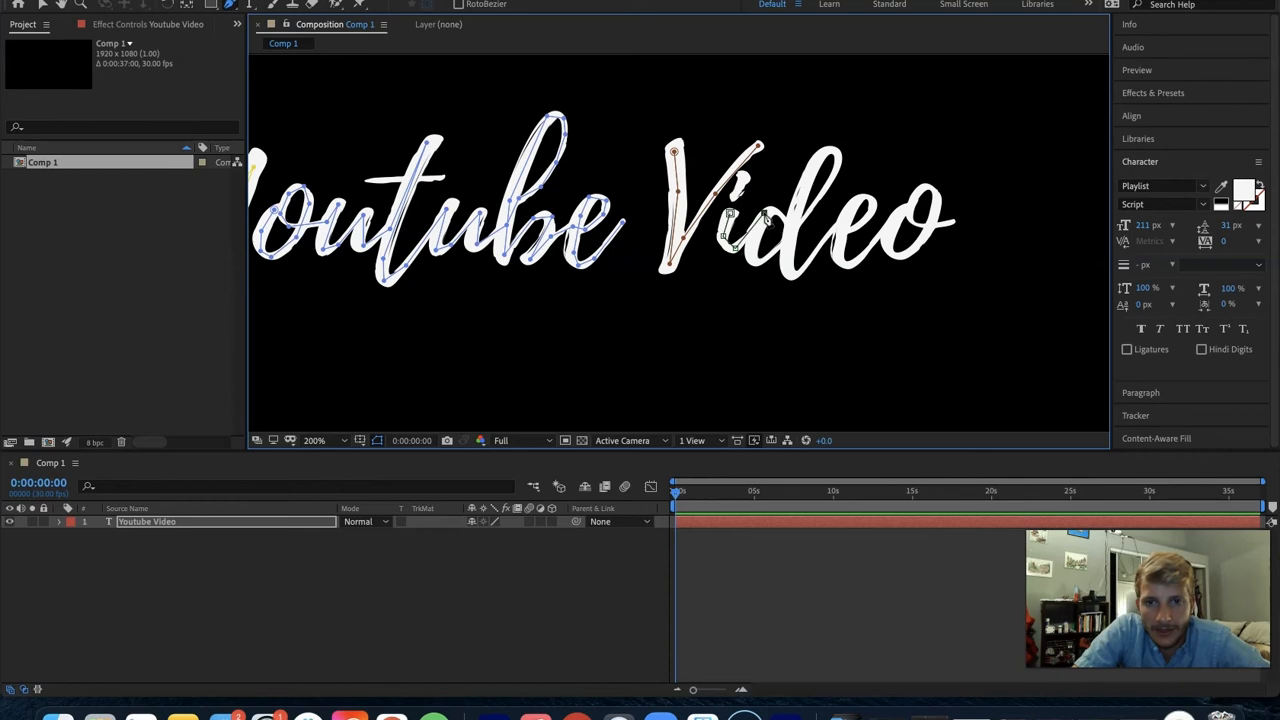
{"action": "left_click", "coordinate": [784, 216]}
{"action": "left_click", "coordinate": [754, 237]}
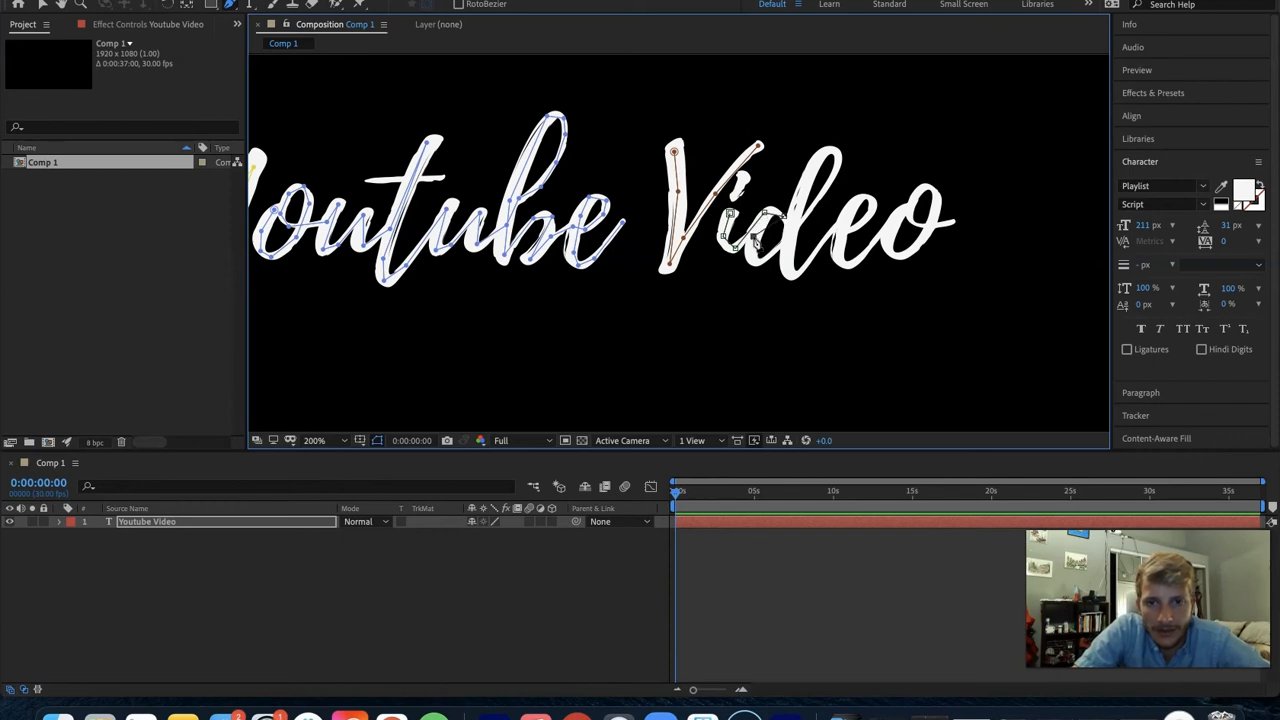
{"action": "key", "text": "super+z"}
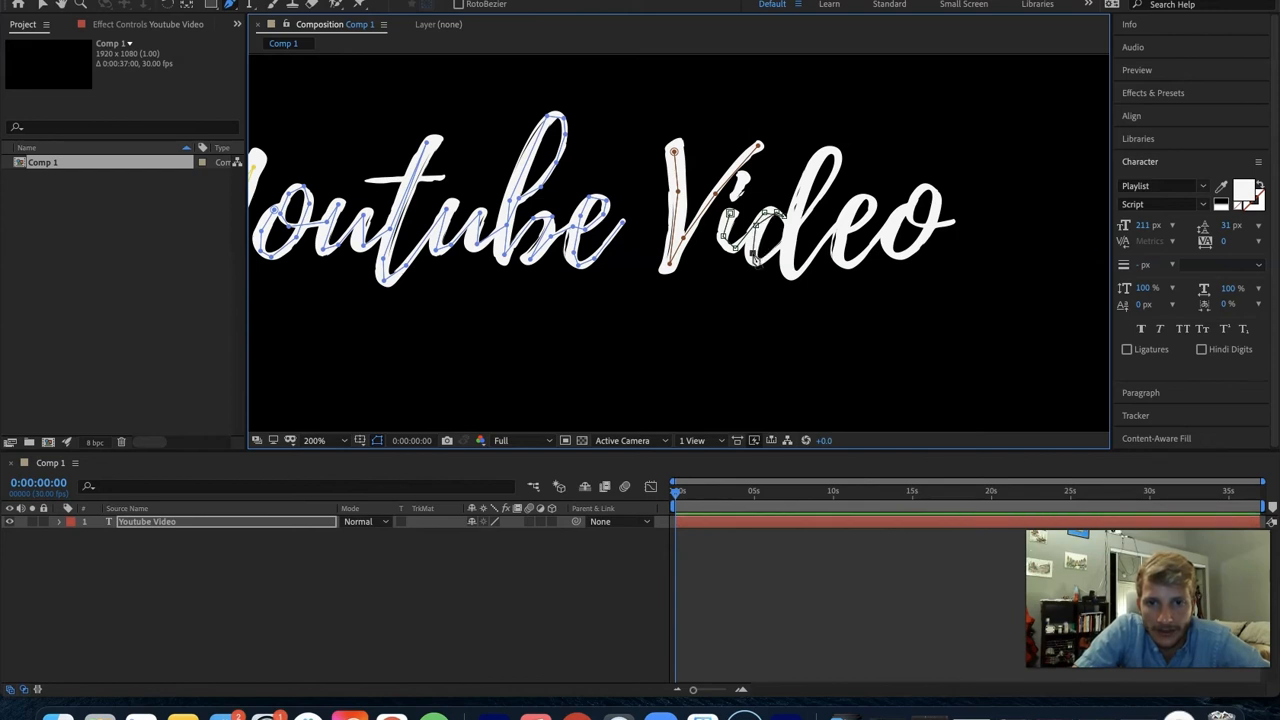
- Extend the mask path up the d's ascender loop, back down its stem and out toward the e
{"action": "left_click", "coordinate": [794, 234]}
{"action": "left_click", "coordinate": [832, 182]}
{"action": "left_click", "coordinate": [844, 157]}
{"action": "left_click", "coordinate": [827, 149]}
{"action": "left_click", "coordinate": [807, 180]}
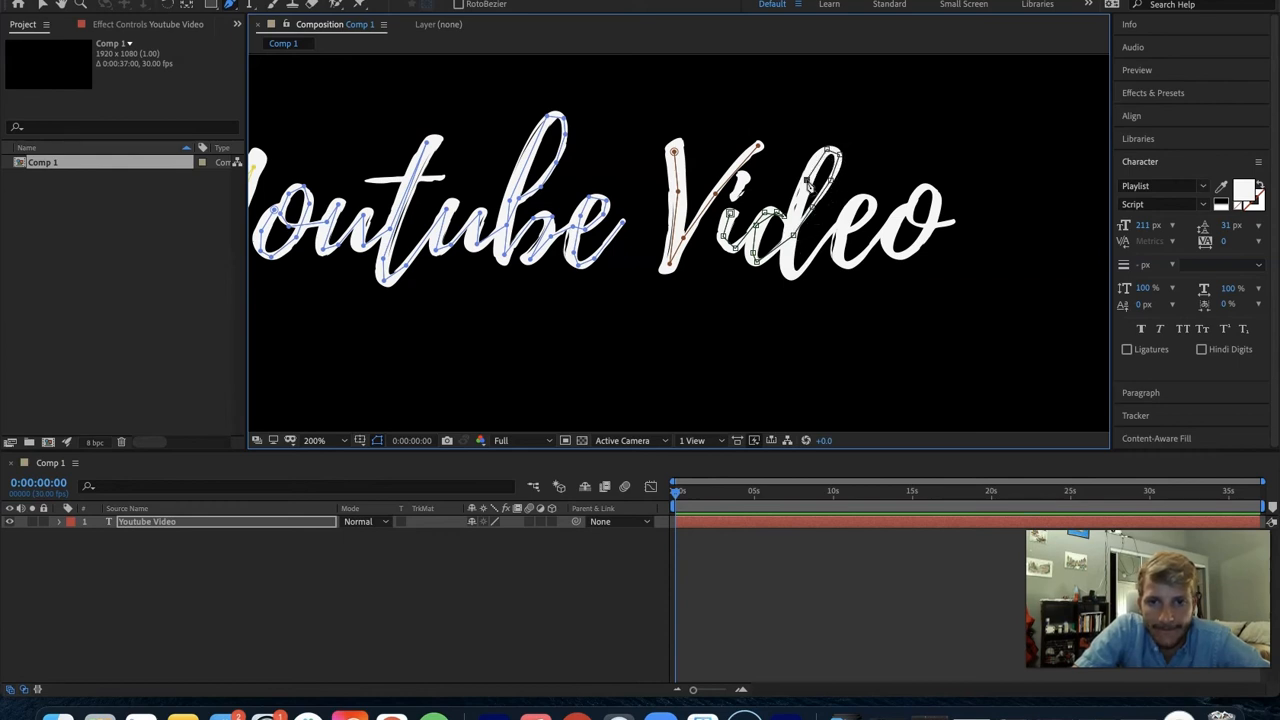
{"action": "left_click", "coordinate": [789, 258]}
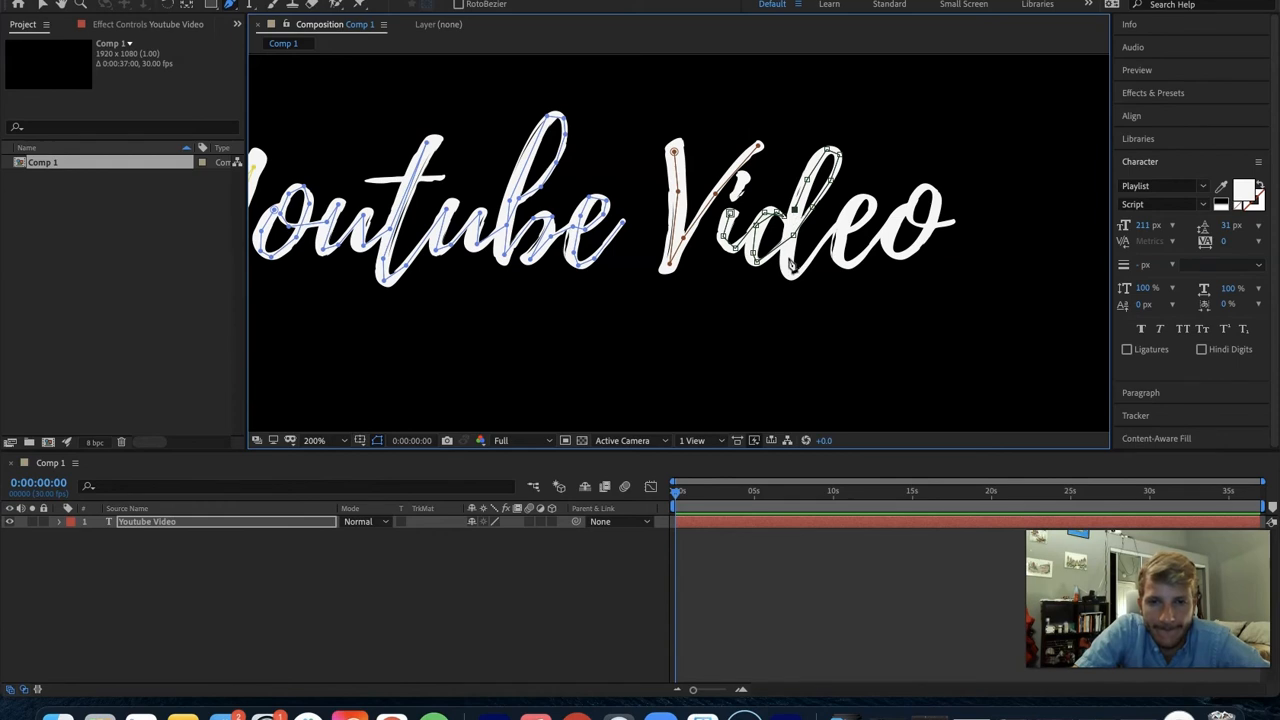
{"action": "left_click", "coordinate": [794, 276]}
{"action": "left_click", "coordinate": [815, 256]}
- Trace the e of "Video" with the same open mask path, around its loop and along its lower curve
{"action": "left_click", "coordinate": [838, 224]}
{"action": "left_click", "coordinate": [849, 230]}
{"action": "left_click", "coordinate": [873, 209]}
{"action": "left_click", "coordinate": [870, 198]}
{"action": "left_click", "coordinate": [857, 199]}
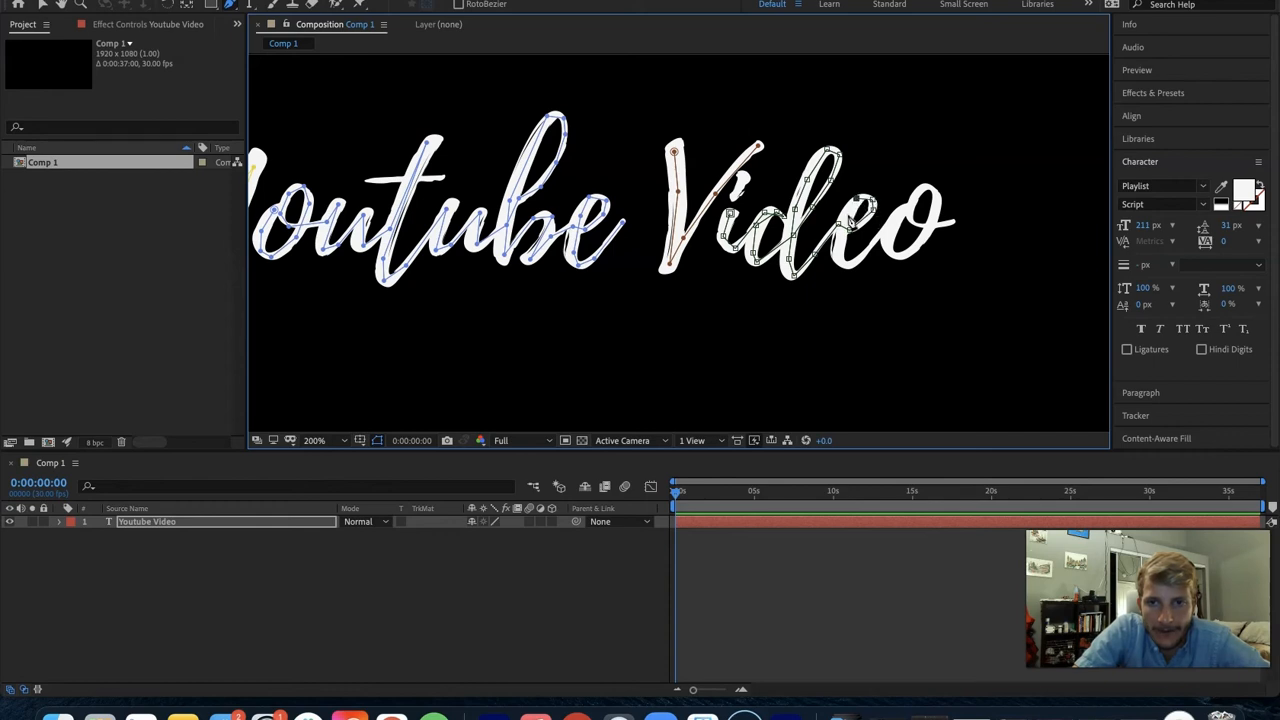
{"action": "left_click", "coordinate": [843, 264]}
{"action": "left_click", "coordinate": [856, 262]}
- Trace the o of "Video" around its outline and inner loop, ending the open mask path at the tip of its tail
{"action": "left_click", "coordinate": [883, 233]}
{"action": "left_click", "coordinate": [904, 211]}
{"action": "left_click", "coordinate": [887, 246]}
{"action": "left_click", "coordinate": [896, 258]}
{"action": "left_click", "coordinate": [914, 252]}
{"action": "left_click", "coordinate": [932, 224]}
{"action": "left_click", "coordinate": [937, 202]}
{"action": "left_click", "coordinate": [921, 191]}
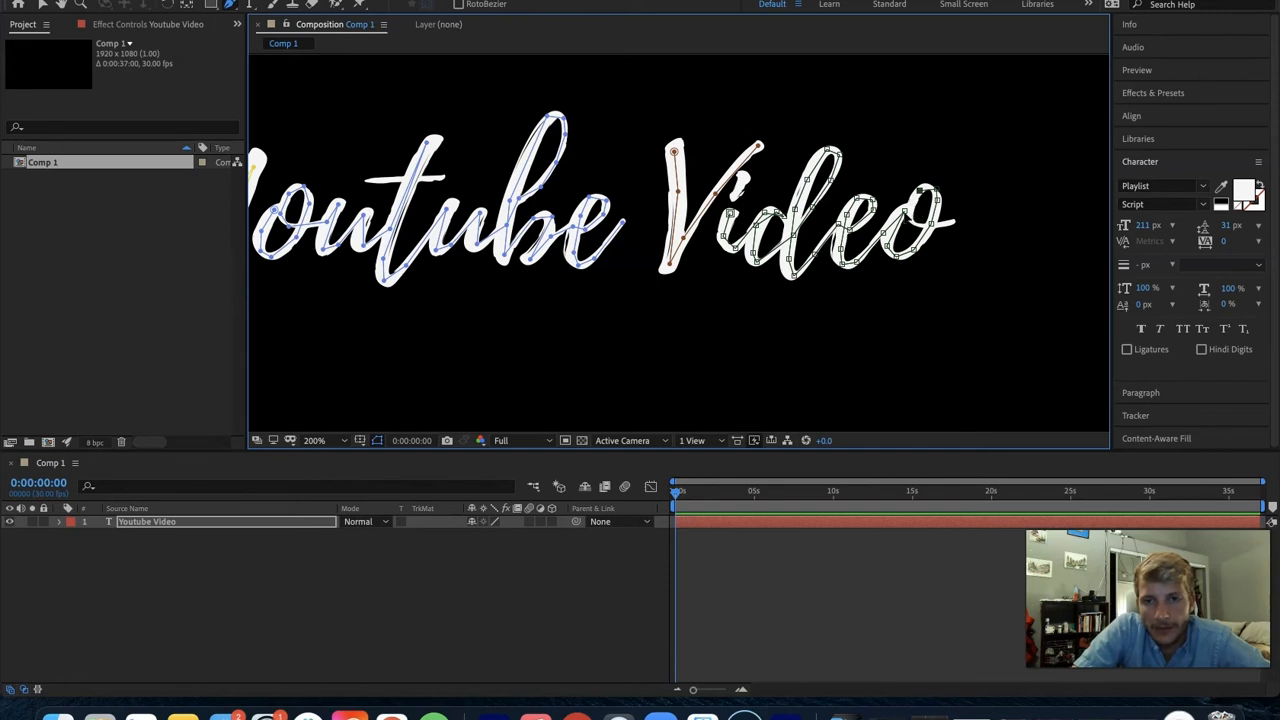
{"action": "left_click", "coordinate": [914, 202]}
{"action": "key", "text": "super+z"}
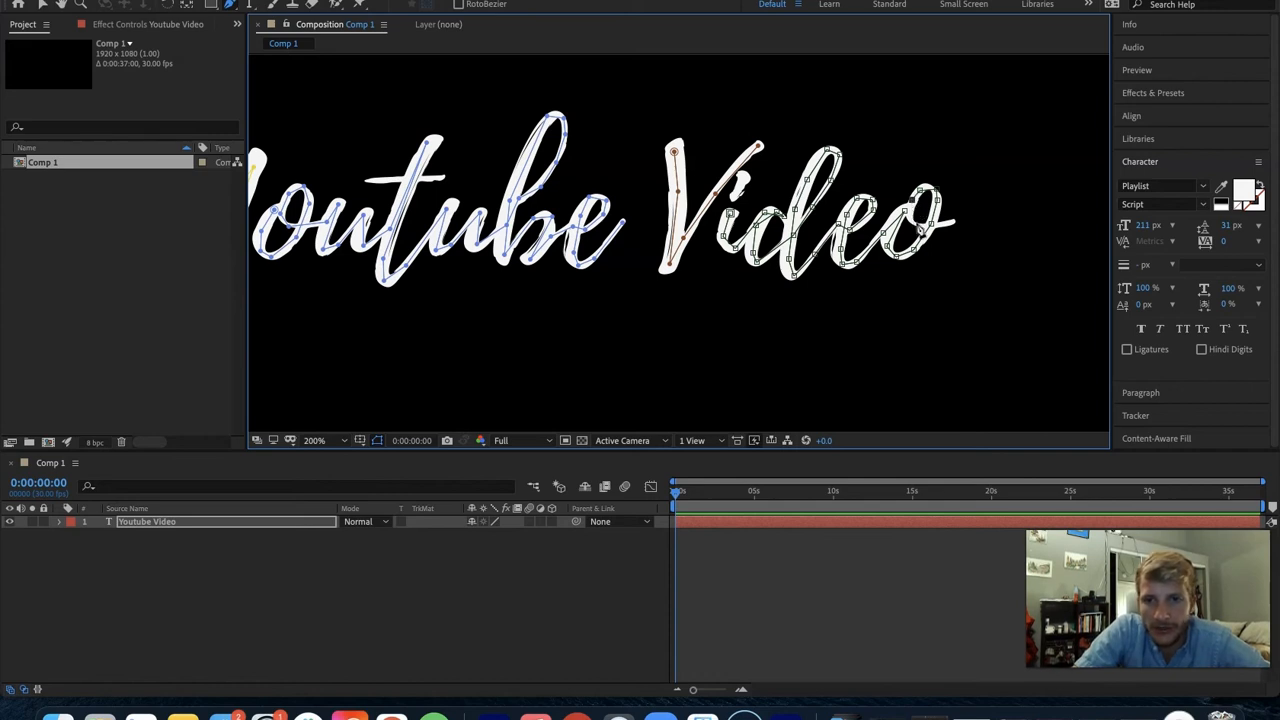
{"action": "left_click", "coordinate": [911, 215]}
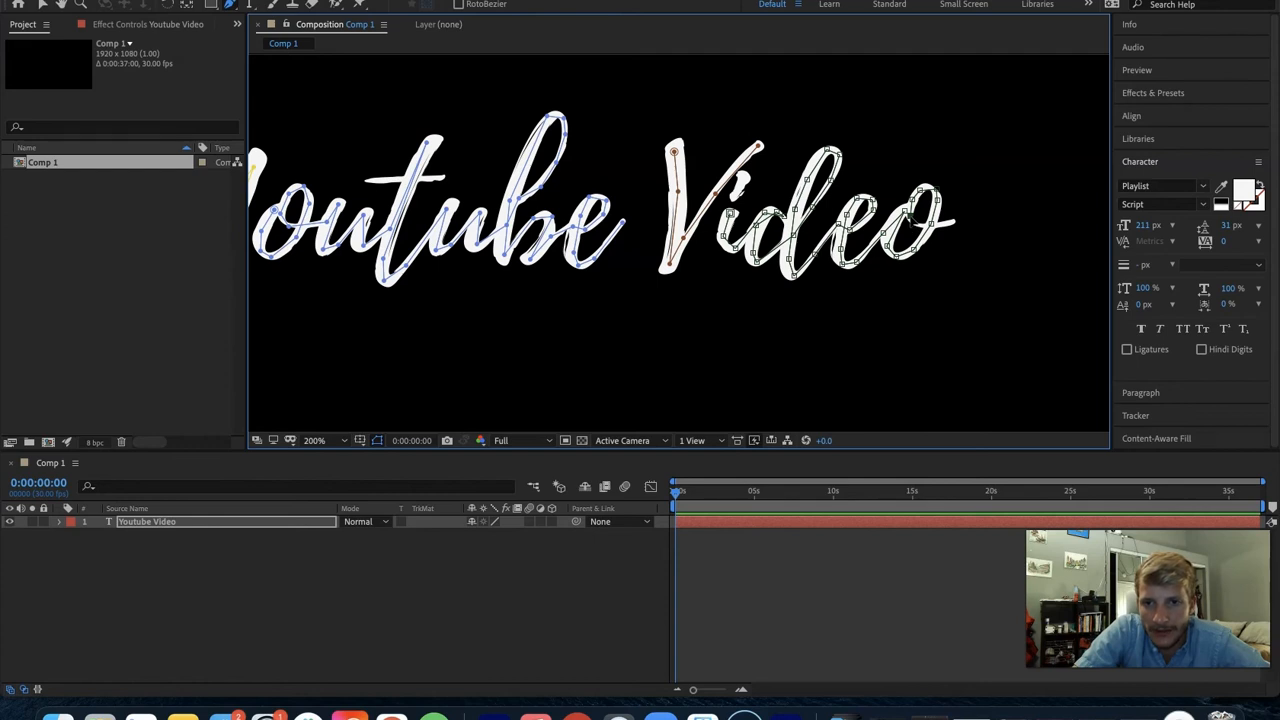
{"action": "left_click", "coordinate": [922, 228]}
{"action": "double_click", "coordinate": [952, 222]}
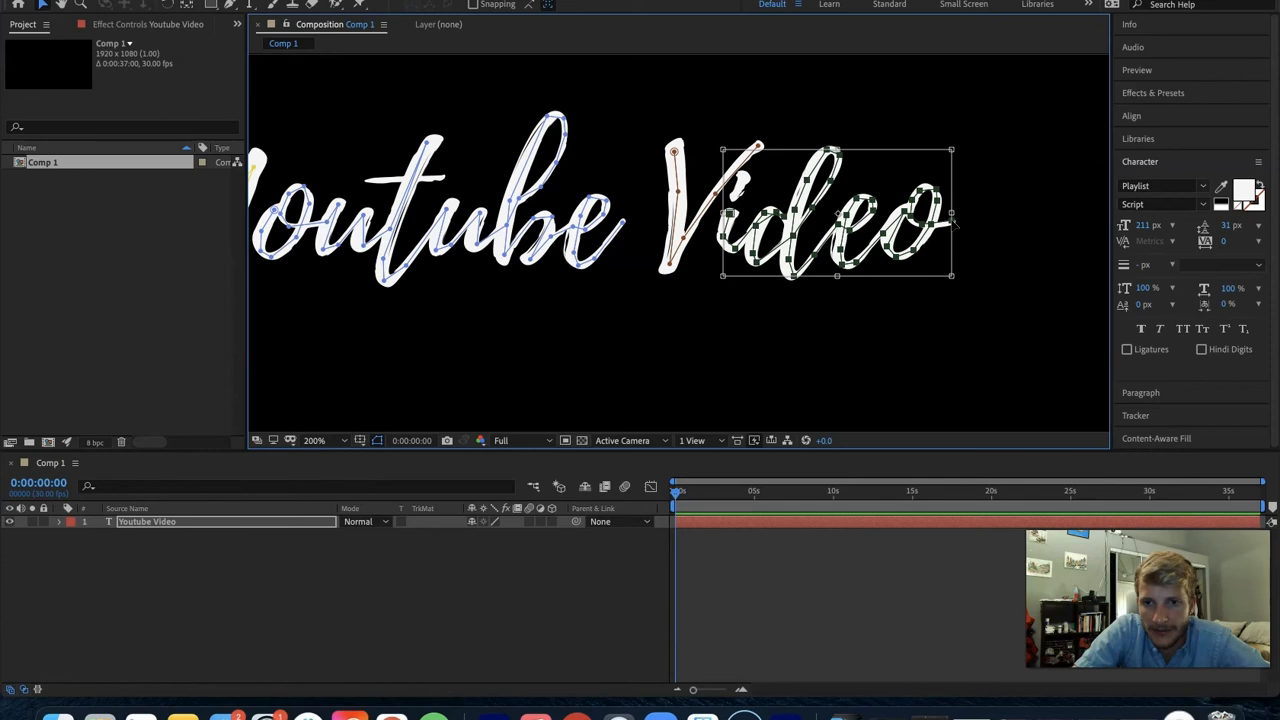
- Refine the mask path on the final o by adding vertices and moving existing ones onto the centre of the stroke
{"action": "scroll", "coordinate": [957, 180], "scroll_direction": "up", "scroll_amount": 4}
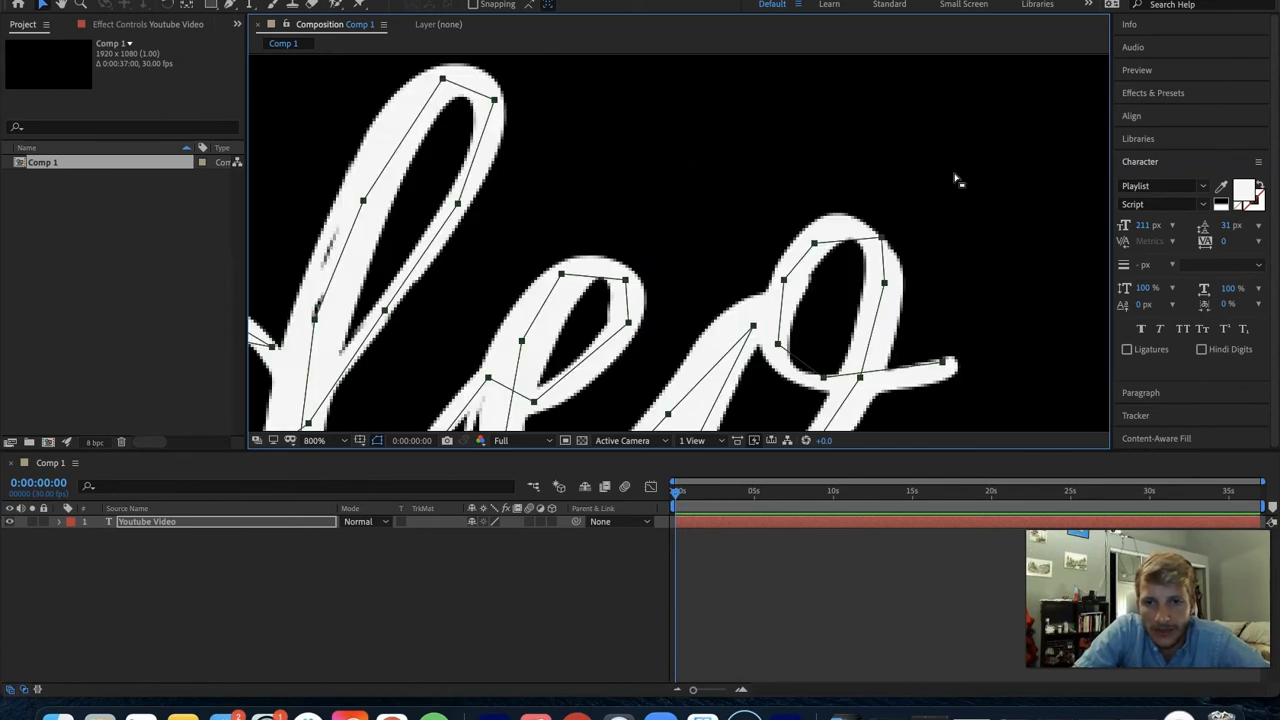
{"action": "key", "text": "g"}
{"action": "left_click", "coordinate": [790, 373]}
{"action": "left_click_drag", "start_coordinate": [823, 378], "coordinate": [834, 386]}
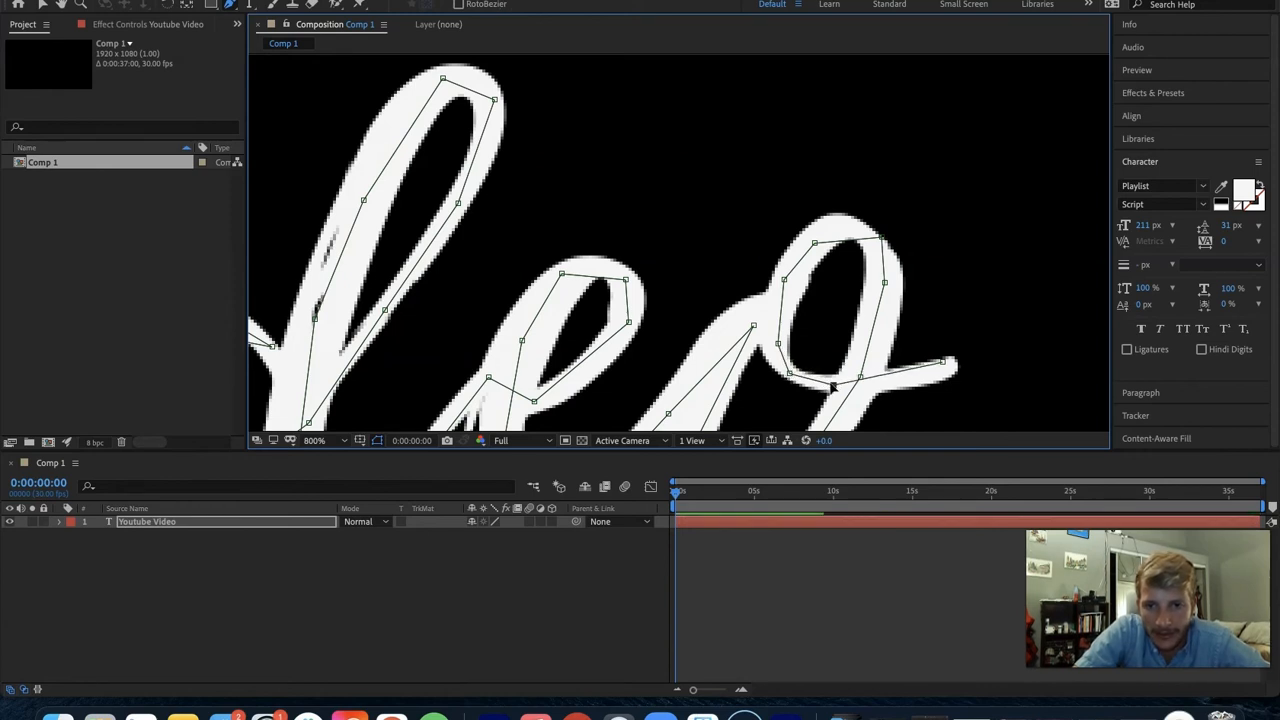
{"action": "left_click_drag", "start_coordinate": [945, 362], "coordinate": [949, 369]}
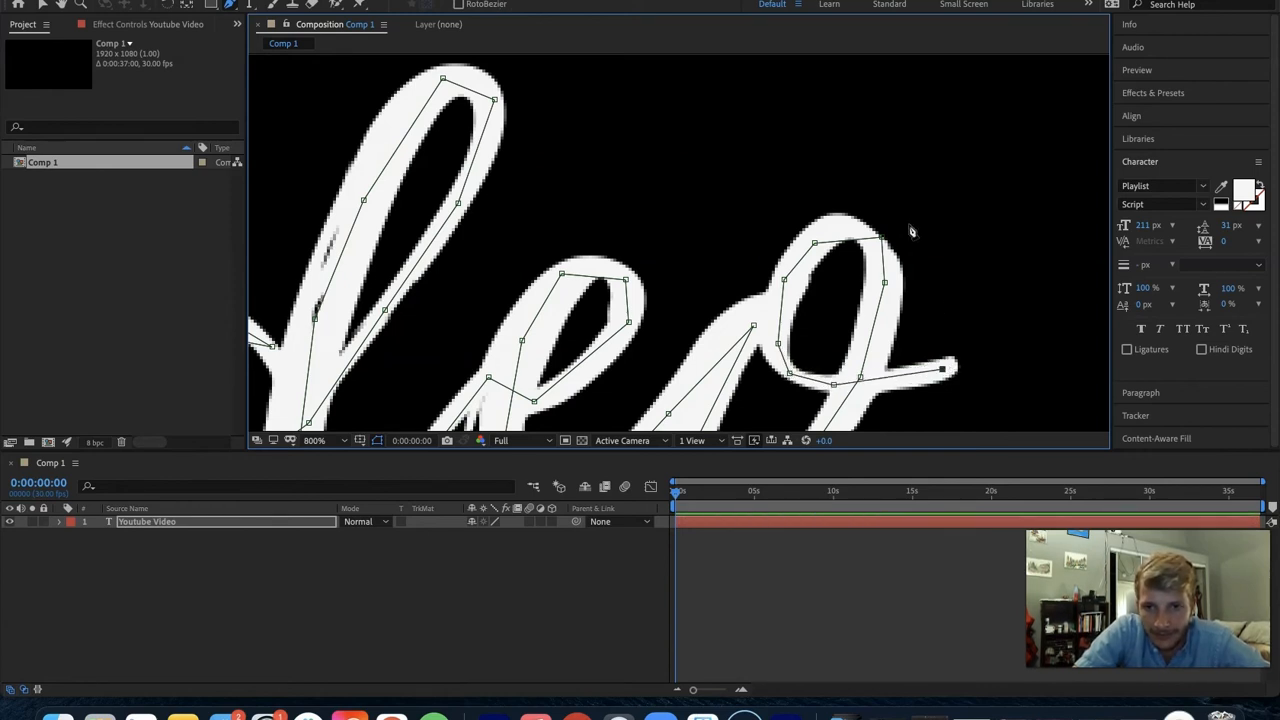
{"action": "left_click_drag", "start_coordinate": [881, 237], "coordinate": [862, 228]}
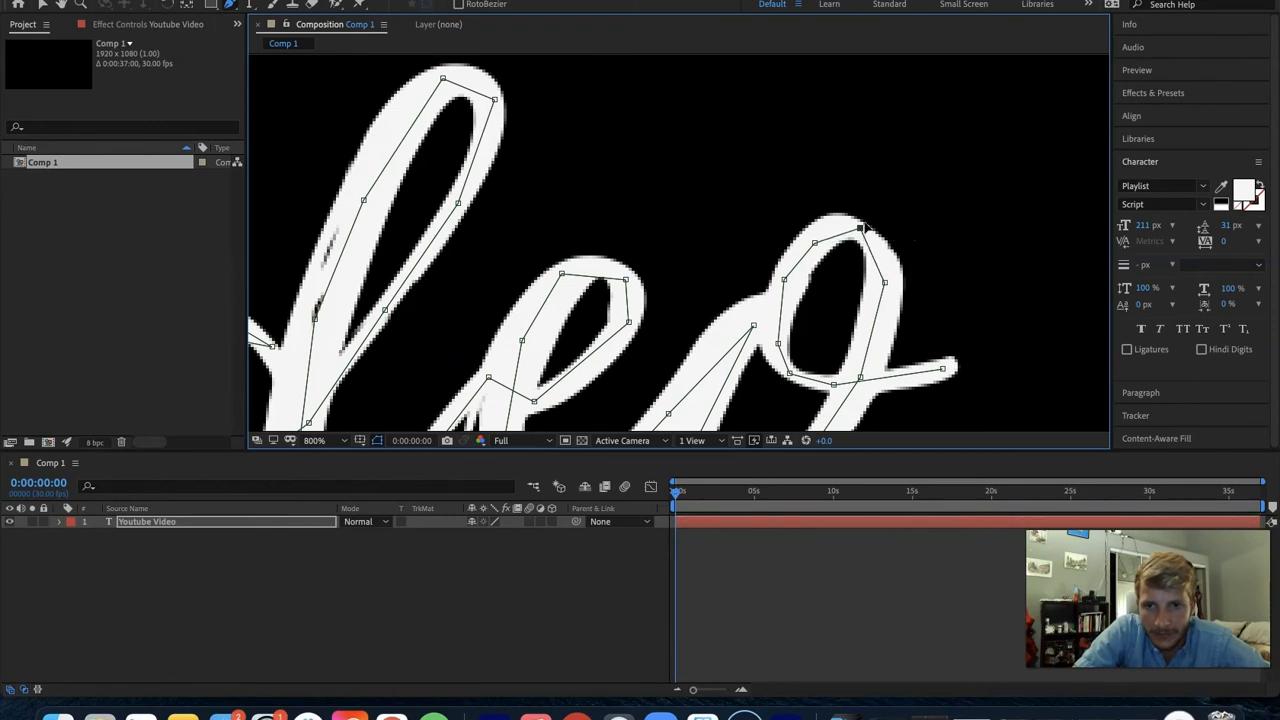
{"action": "left_click", "coordinate": [872, 252]}
{"action": "left_click_drag", "start_coordinate": [873, 253], "coordinate": [845, 241]}
{"action": "left_click", "coordinate": [837, 230]}
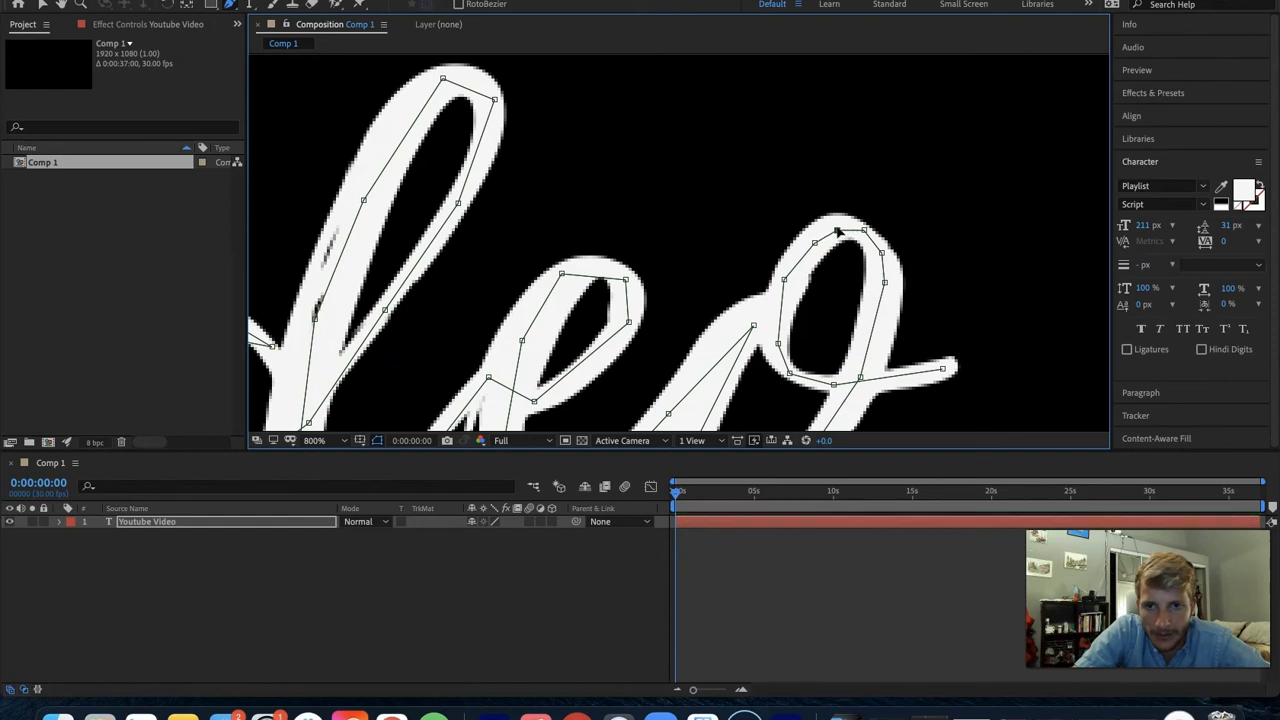
- Return to a view of the whole title and reveal the mask paths of the Youtube Video layer in the timeline
{"action": "scroll", "coordinate": [830, 267], "scroll_direction": "down", "scroll_amount": 6}
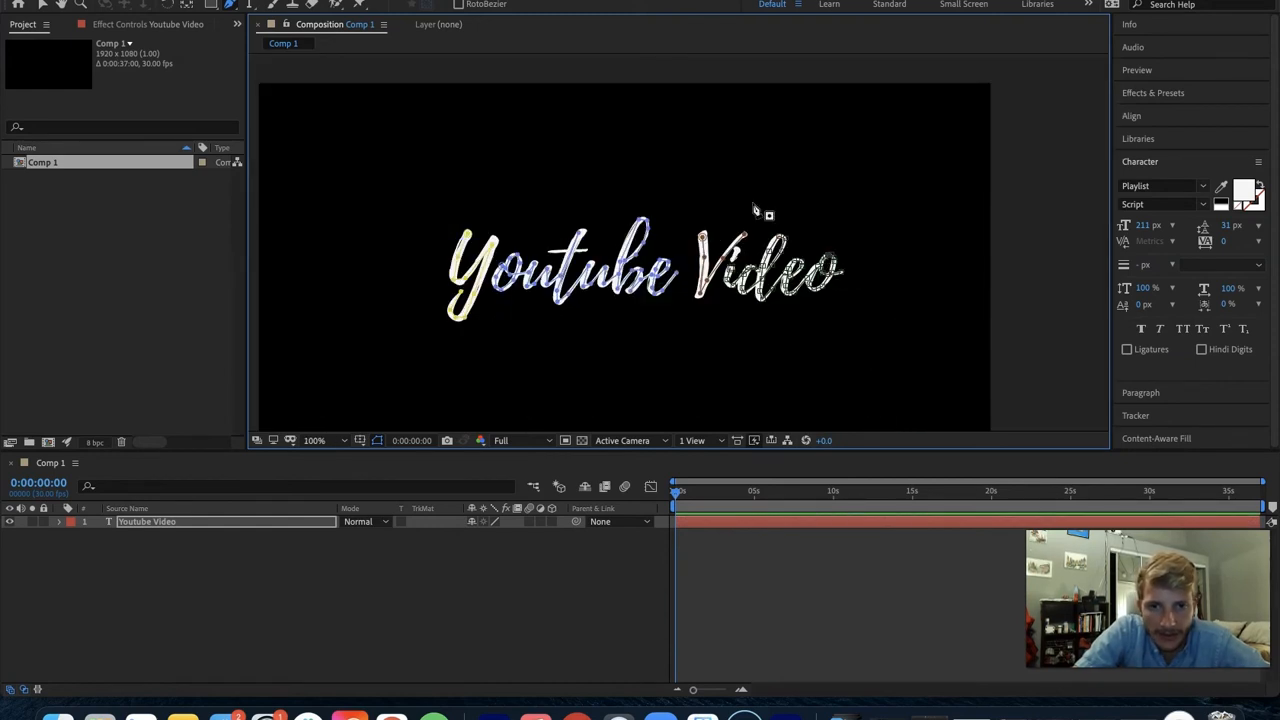
{"action": "key", "text": "h"}
{"action": "left_click_drag", "start_coordinate": [716, 183], "coordinate": [737, 152]}
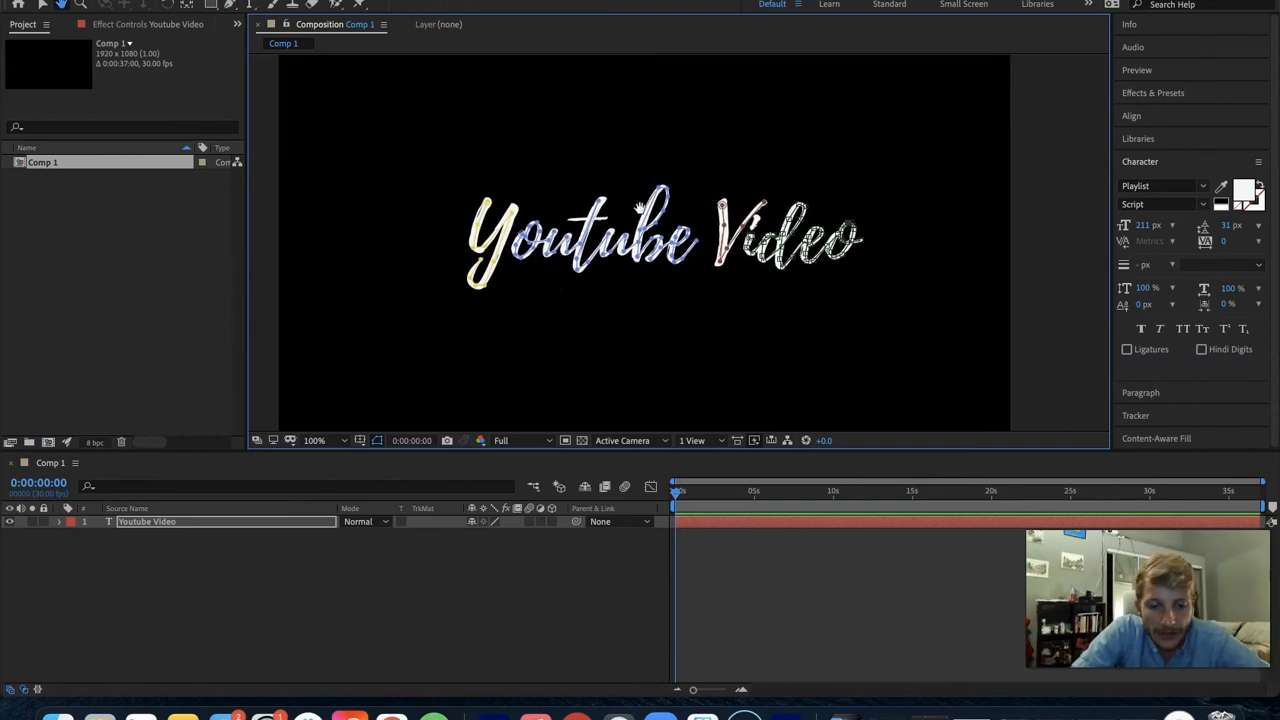
{"action": "key", "text": "v"}
{"action": "left_click", "coordinate": [228, 593]}
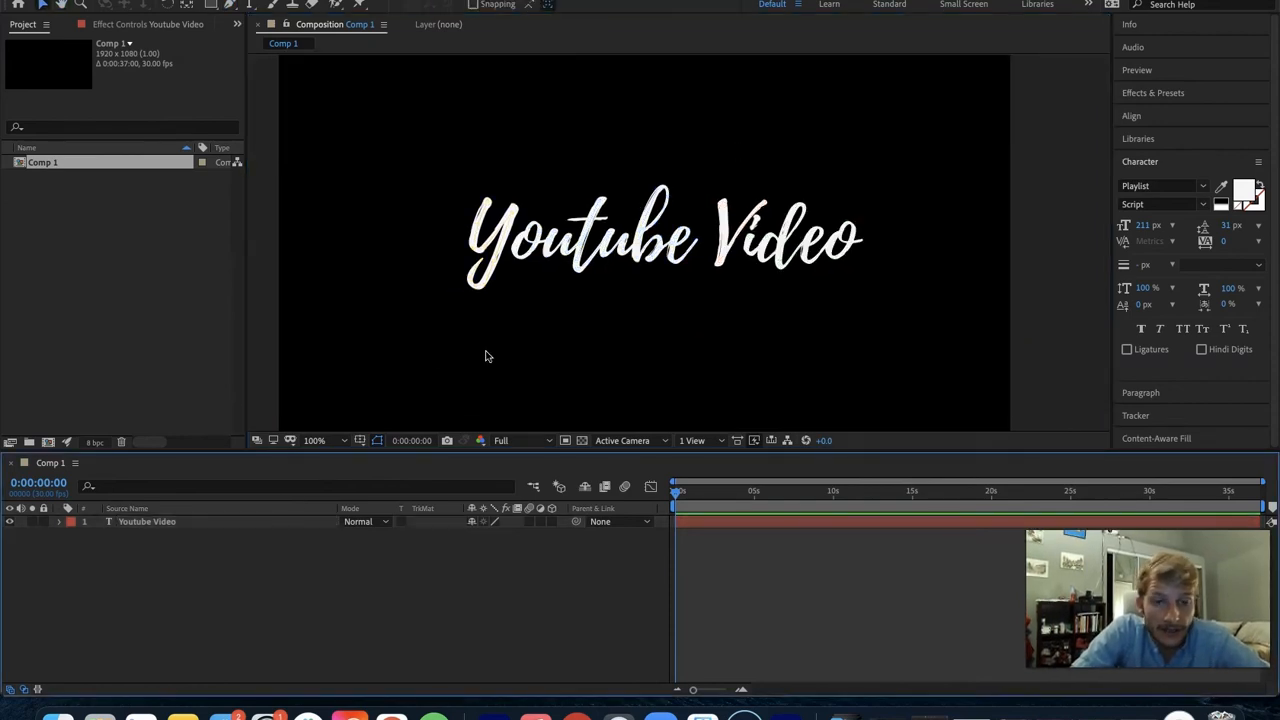
{"action": "left_click", "coordinate": [155, 525]}
{"action": "key", "text": "m"}
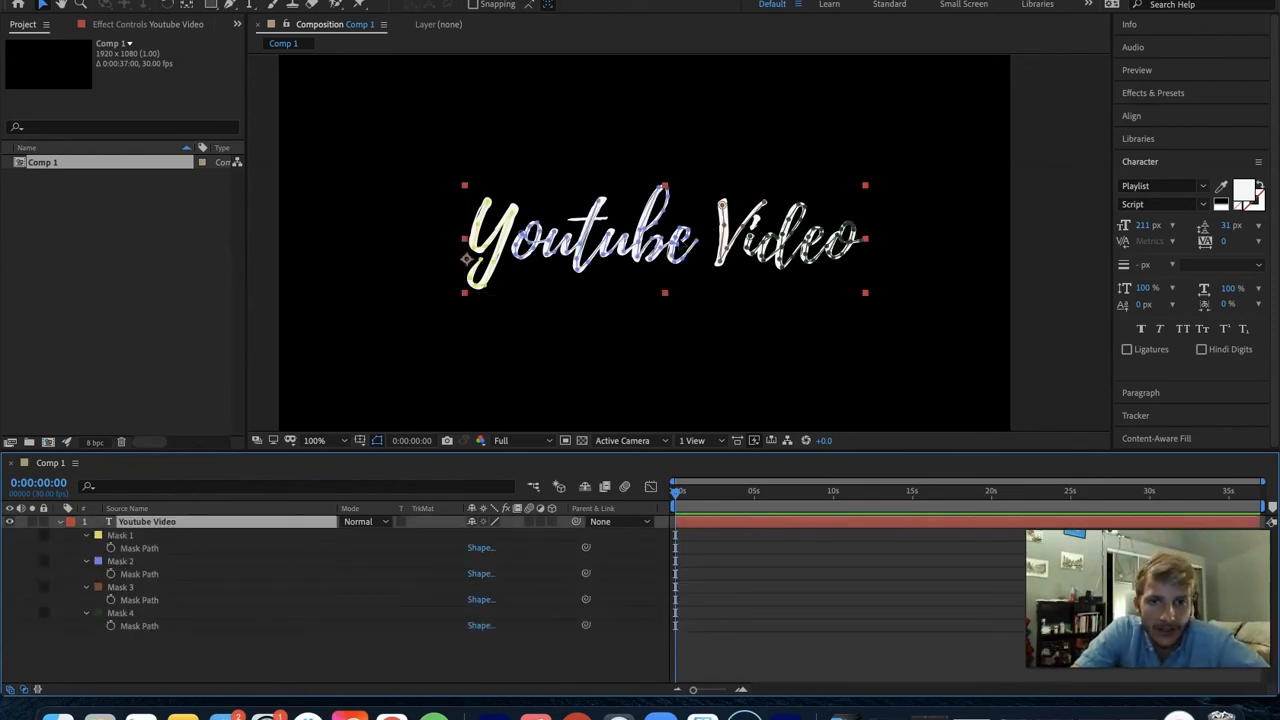
- Find the Stroke effect by searching for "stroke" and apply it to the Youtube Video layer
{"action": "left_click", "coordinate": [1151, 92]}
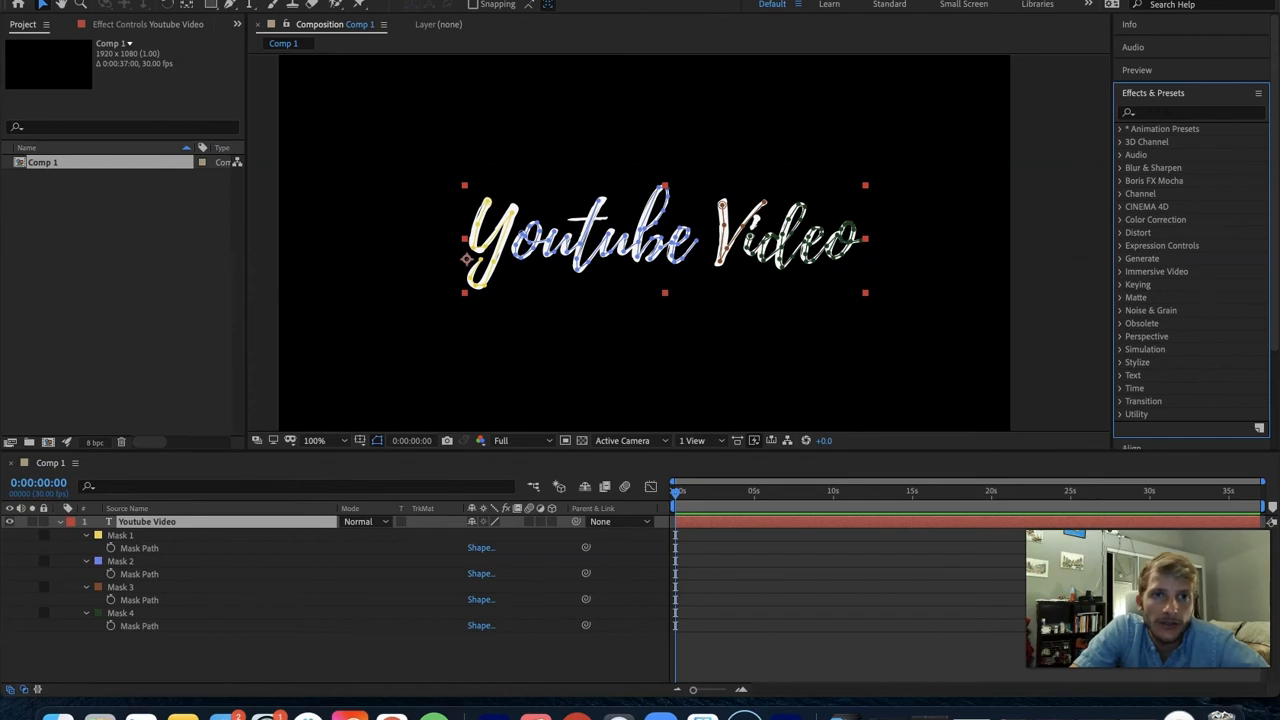
{"action": "left_click", "coordinate": [455, 0]}
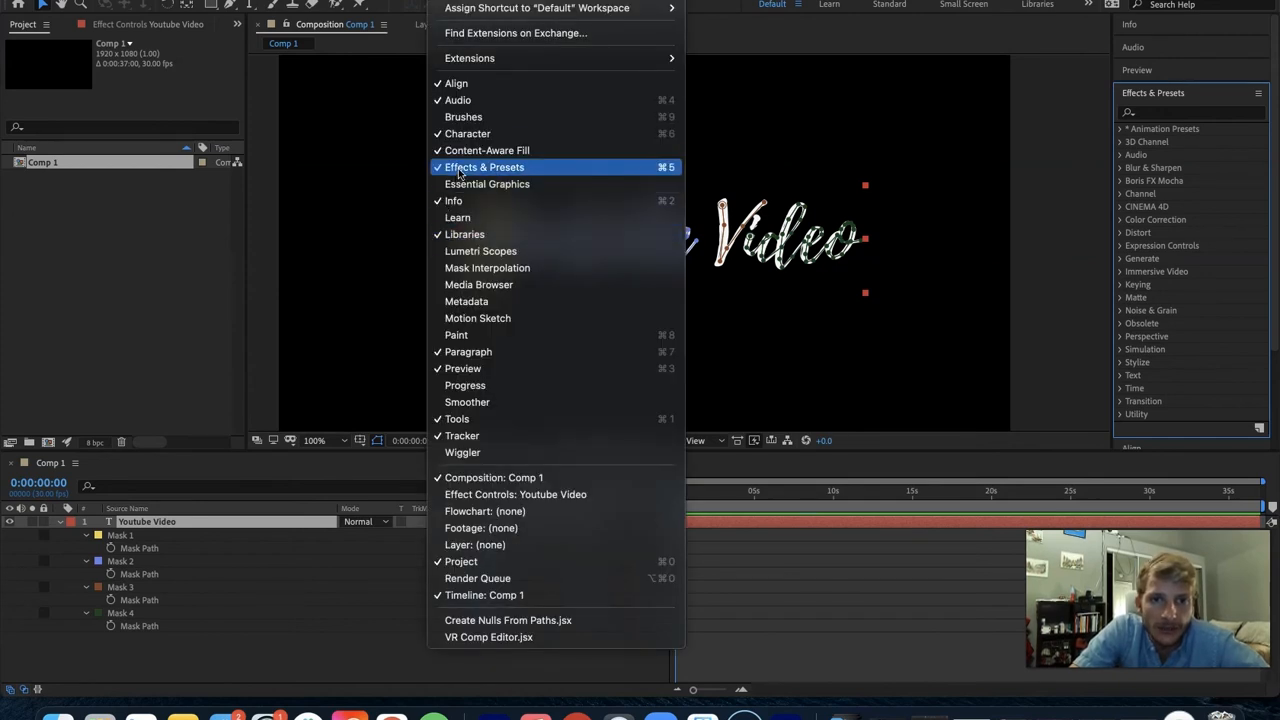
{"action": "left_click", "coordinate": [666, 167]}
{"action": "left_click", "coordinate": [1163, 116]}
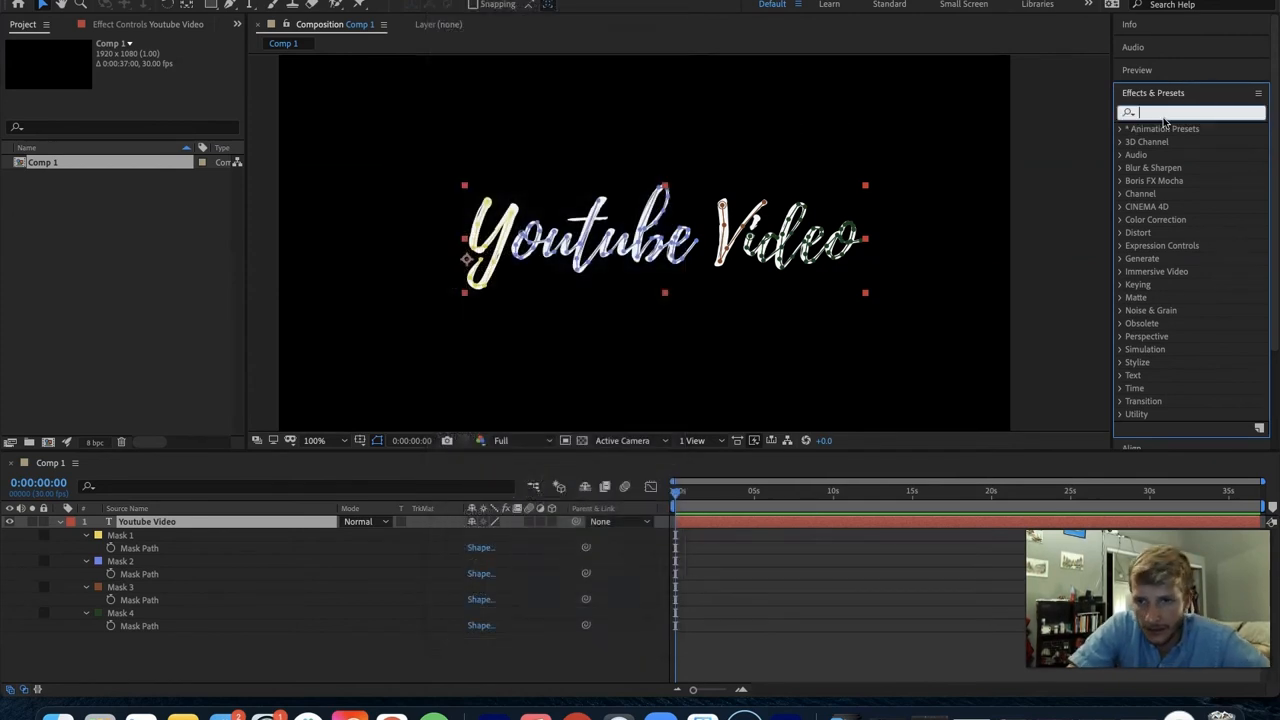
{"action": "type", "text": "stroke"}
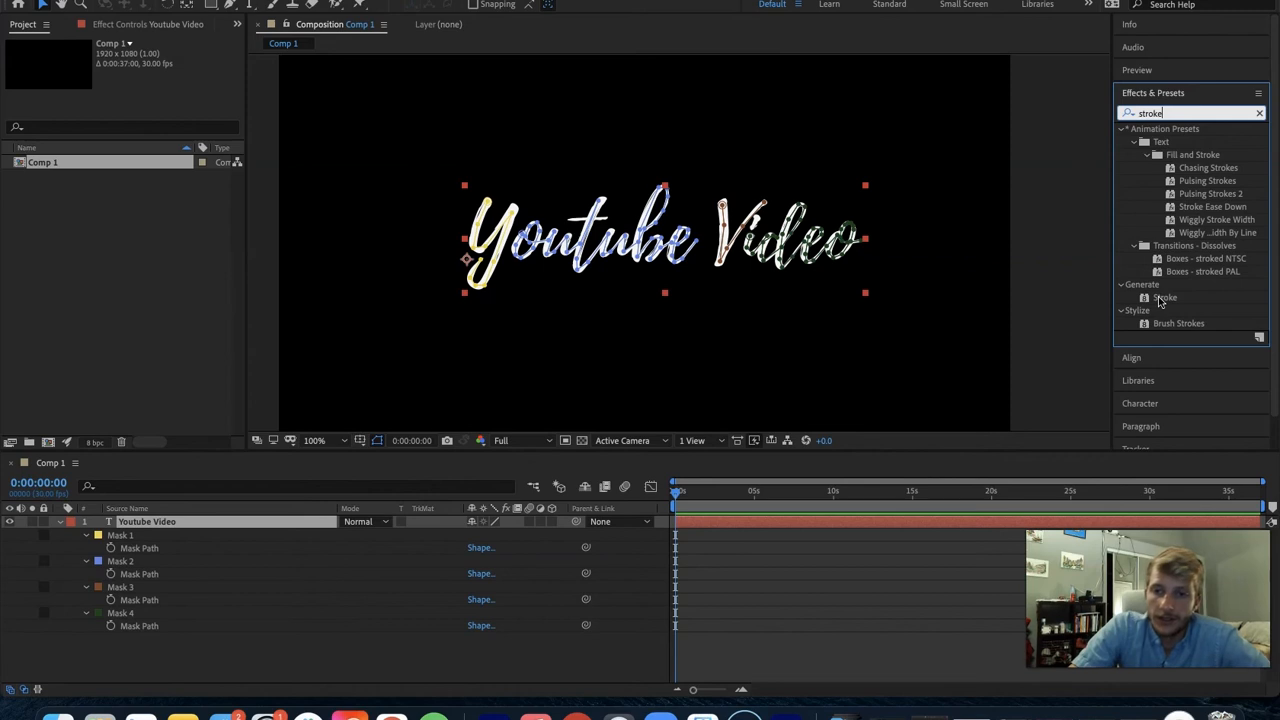
{"action": "left_click", "coordinate": [1162, 298]}
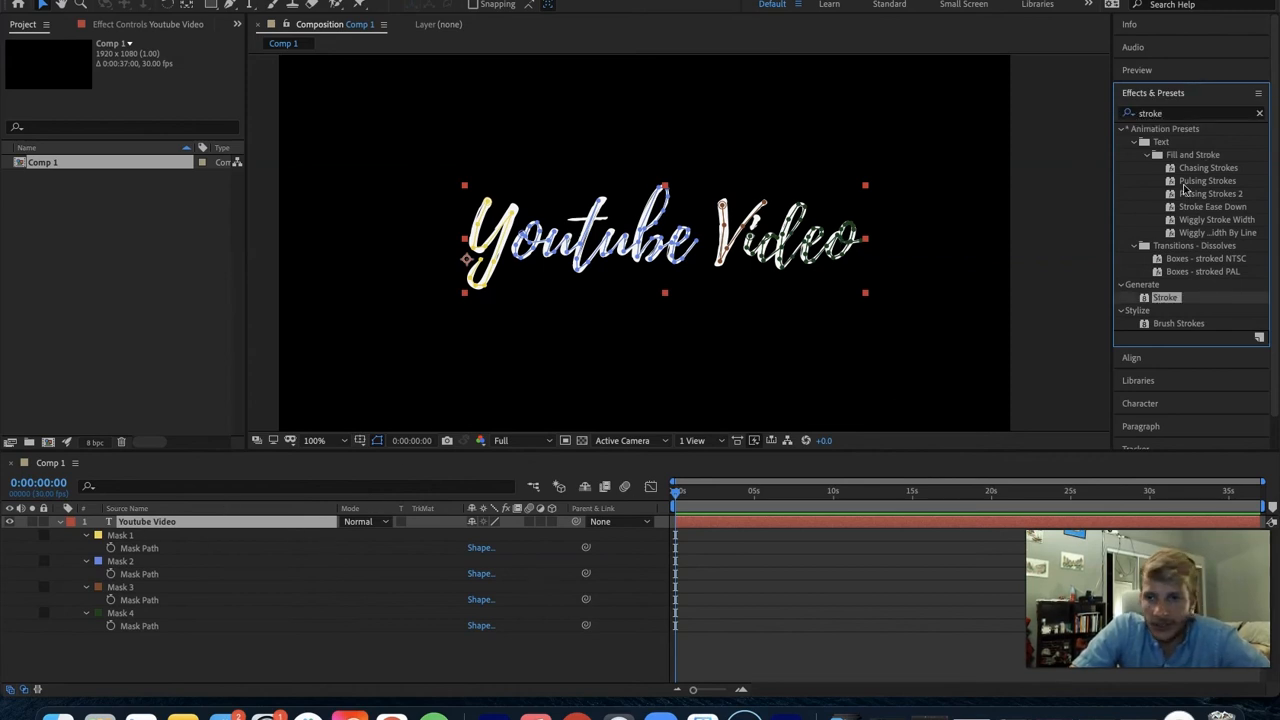
{"action": "double_click", "coordinate": [1166, 298]}
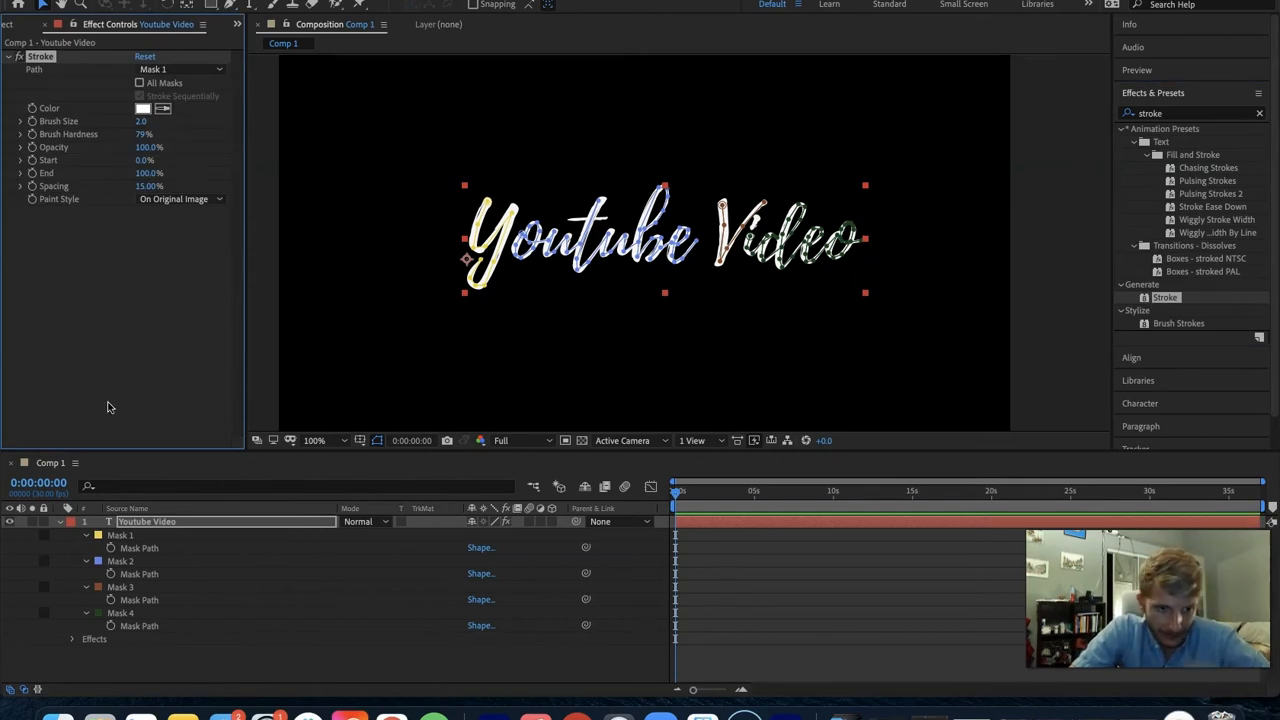
- Set the Stroke effect to use all masks and change its paint style to Reveal Original Image
{"action": "left_click", "coordinate": [139, 83]}
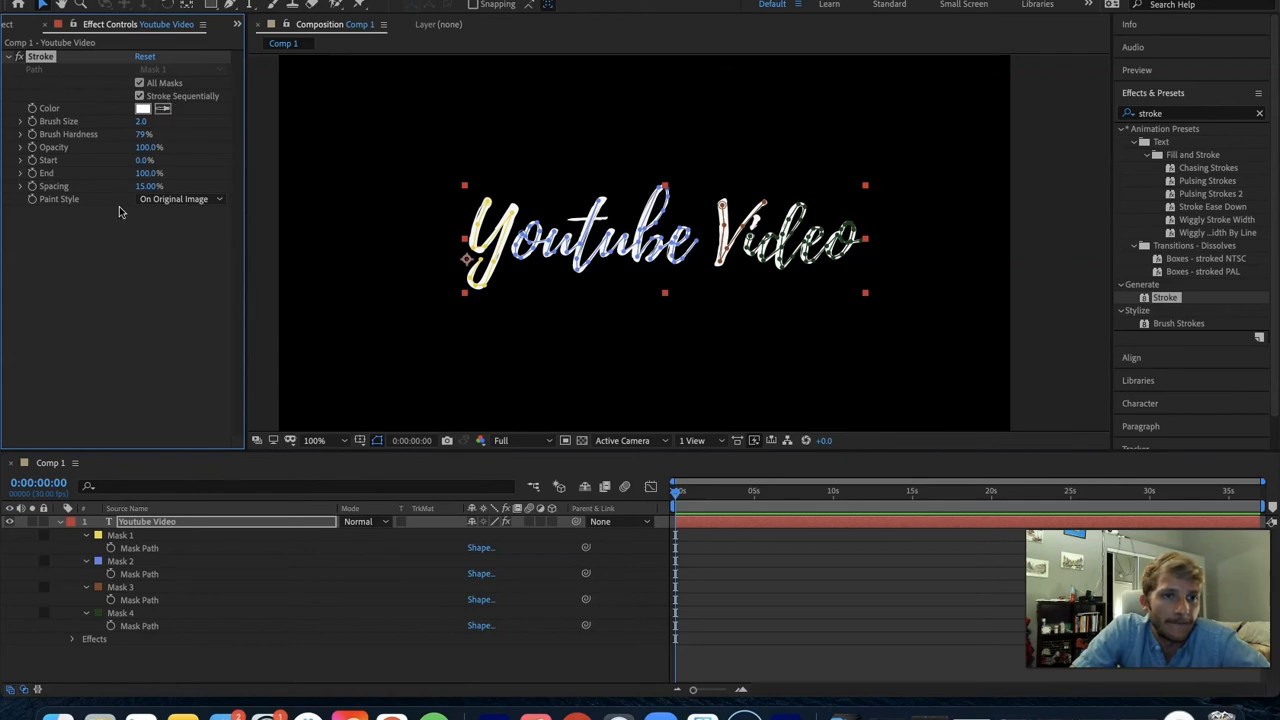
{"action": "left_click", "coordinate": [180, 200]}
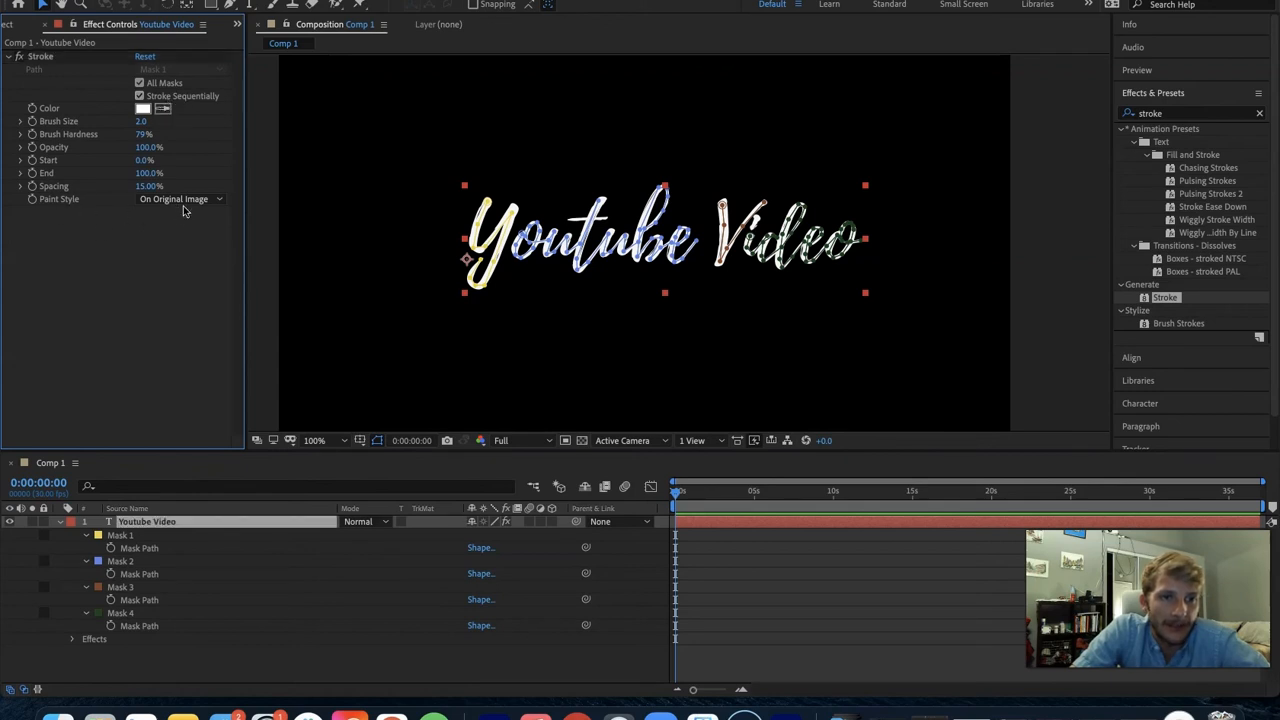
{"action": "left_click", "coordinate": [193, 250]}
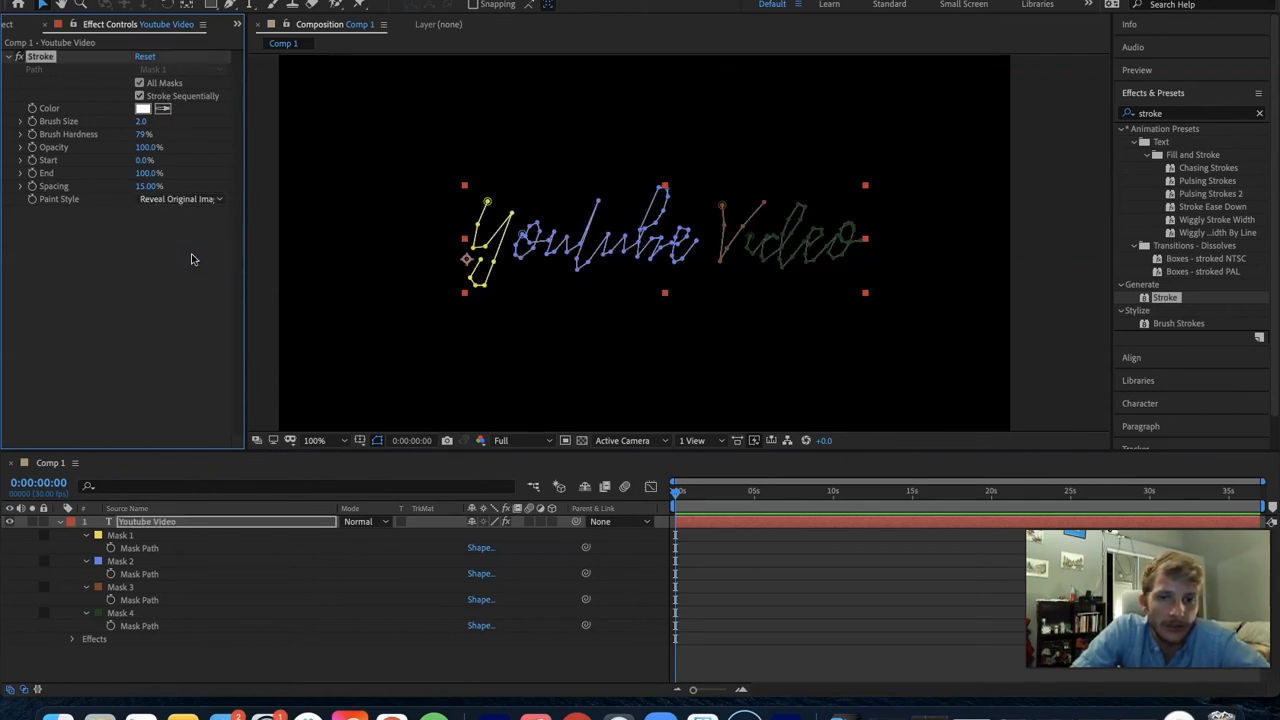
{"action": "left_click", "coordinate": [194, 259]}
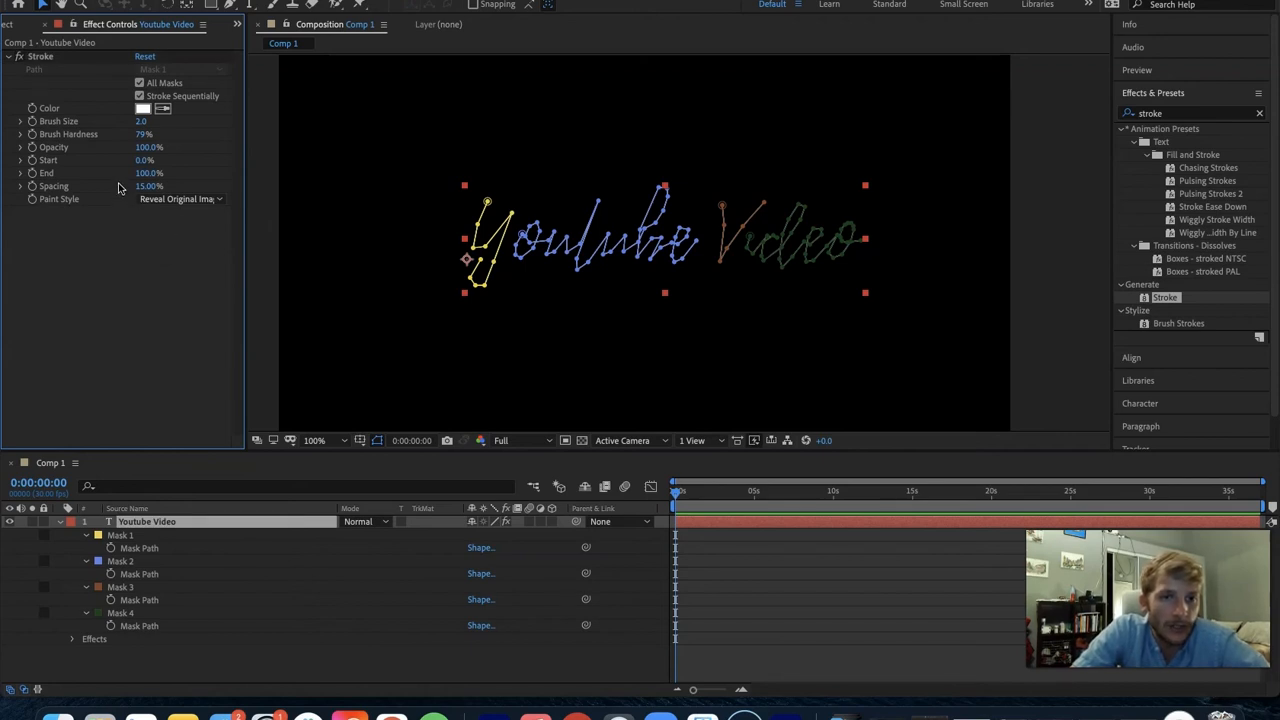
{"action": "mouse_move", "coordinate": [143, 160]}
{"action": "left_mouse_down"}
{"action": "mouse_move", "coordinate": [165, 161]}
{"action": "mouse_move", "coordinate": [98, 171]}
{"action": "left_mouse_up"}
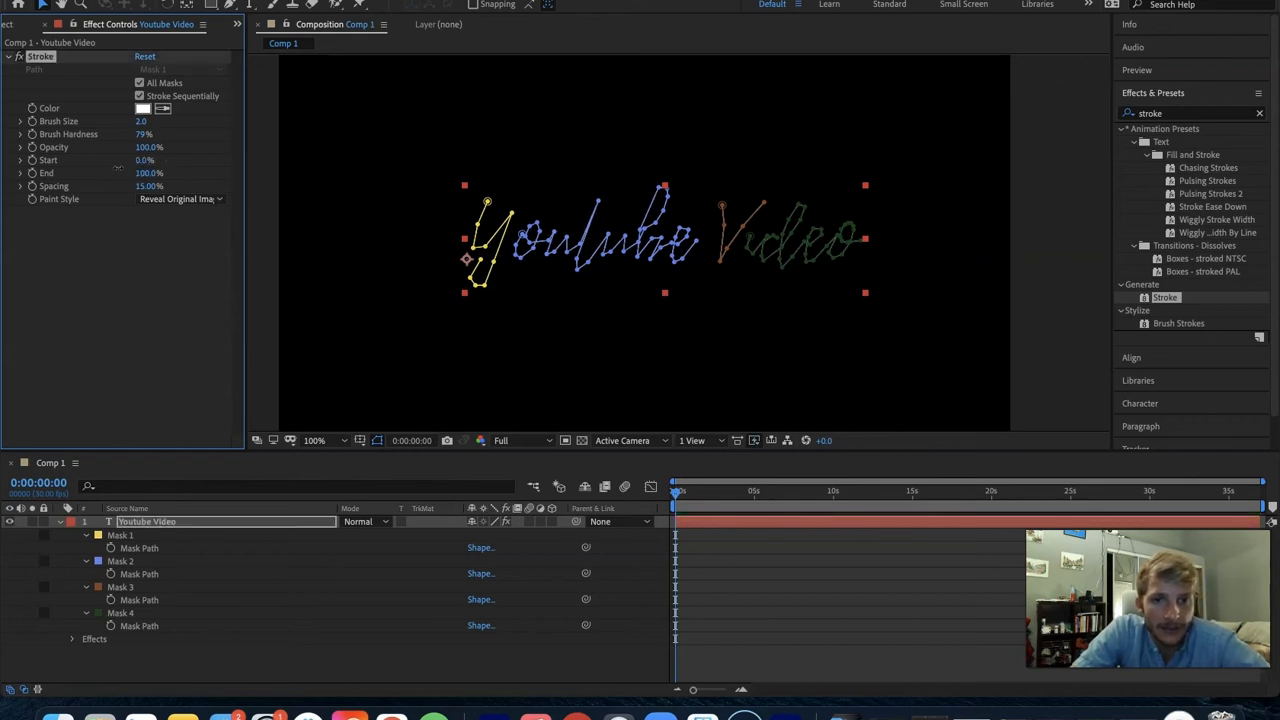
{"action": "left_click", "coordinate": [113, 238]}
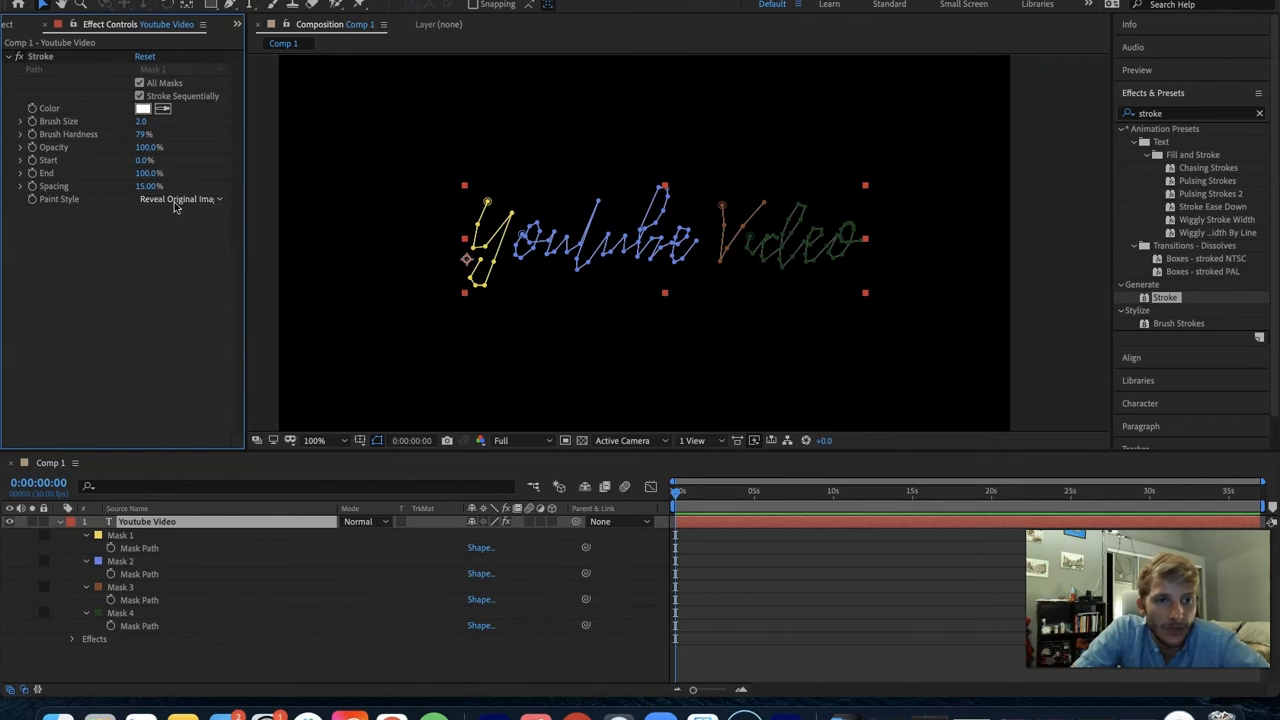
- Turn off the Stroke effect and trace the crossbar of the t in "Youtube" with a separate open mask path
{"action": "left_click", "coordinate": [18, 56]}
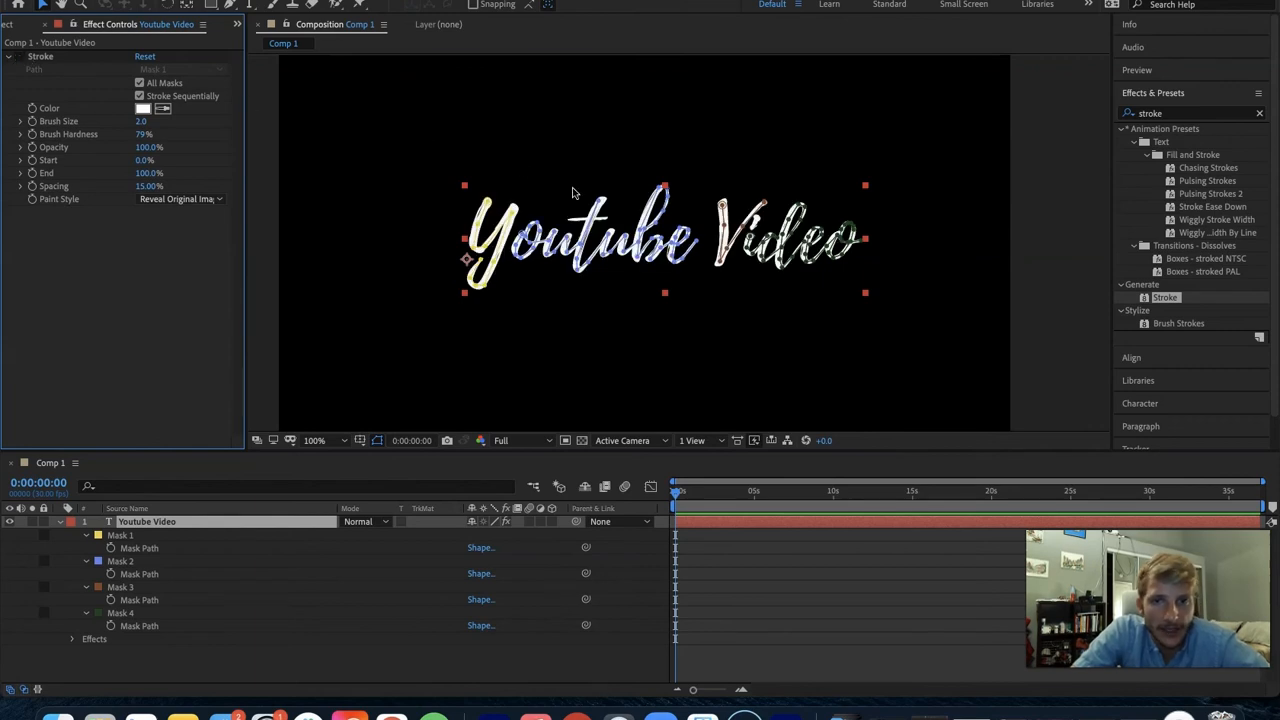
{"action": "scroll", "coordinate": [577, 212], "scroll_direction": "up", "scroll_amount": 4}
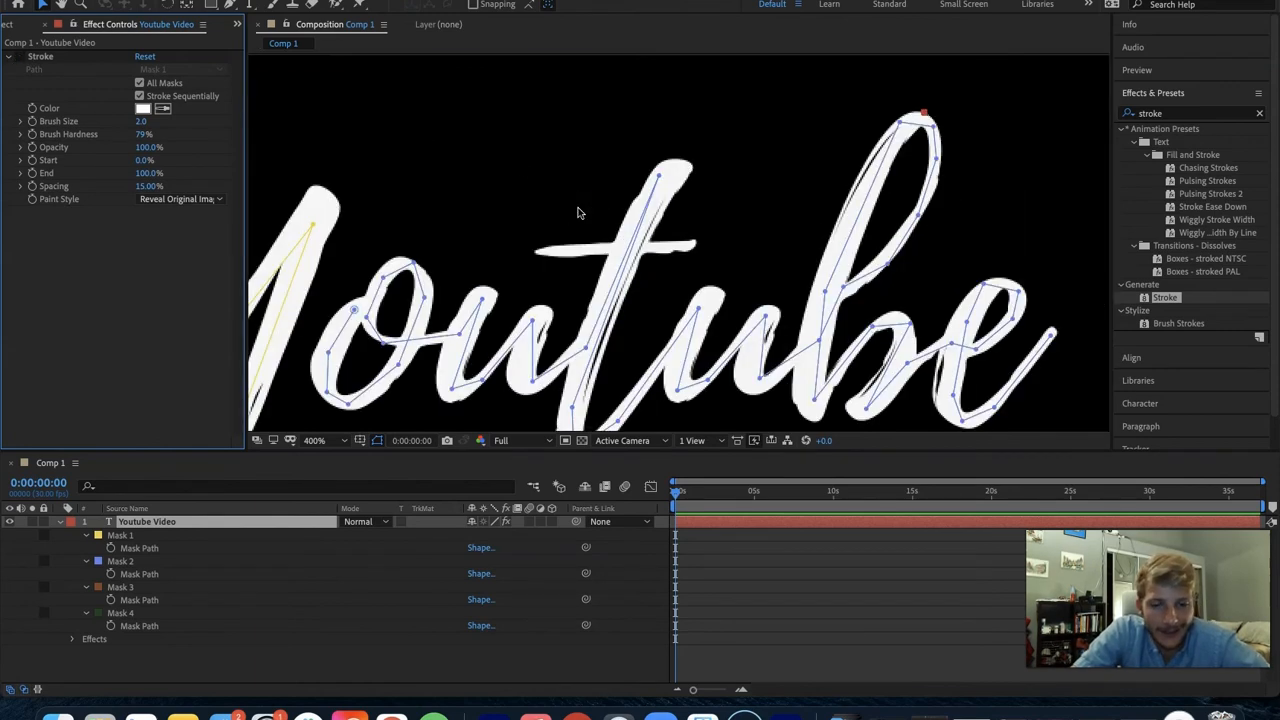
{"action": "key", "text": "g"}
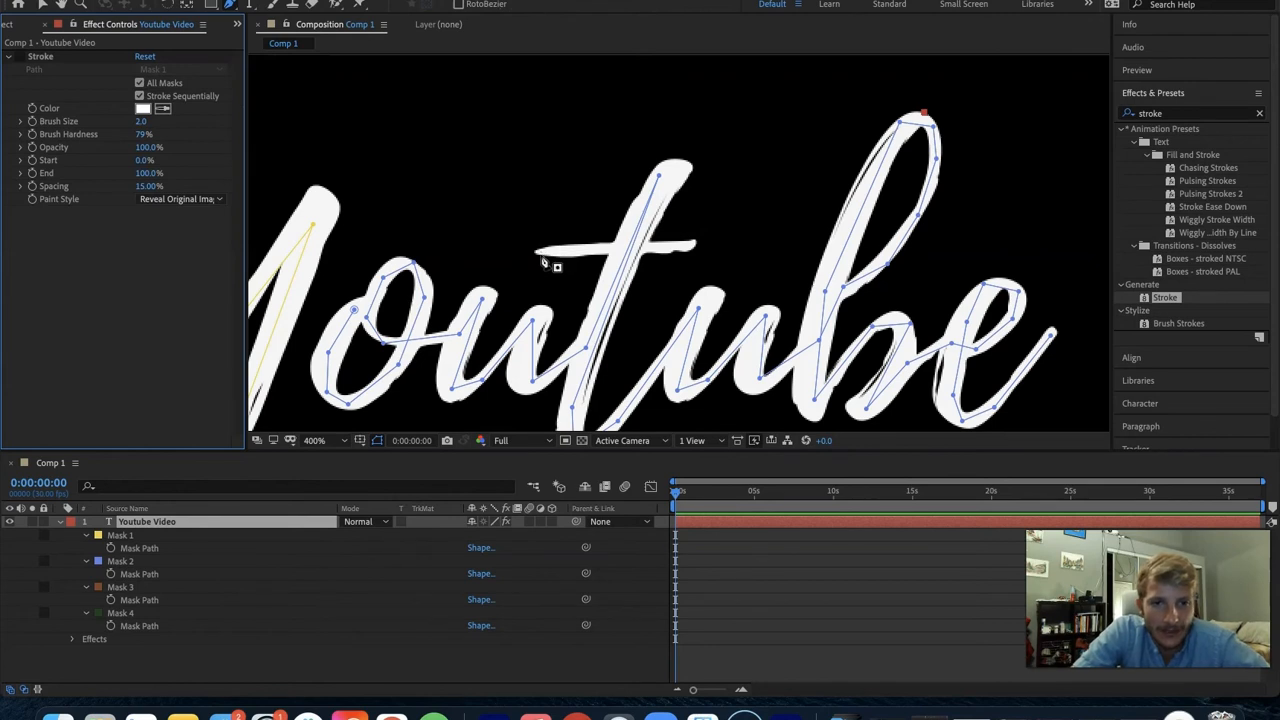
{"action": "left_click", "coordinate": [540, 251]}
{"action": "left_click", "coordinate": [582, 247]}
{"action": "left_click", "coordinate": [687, 246]}
{"action": "key", "text": "ctrl+z"}
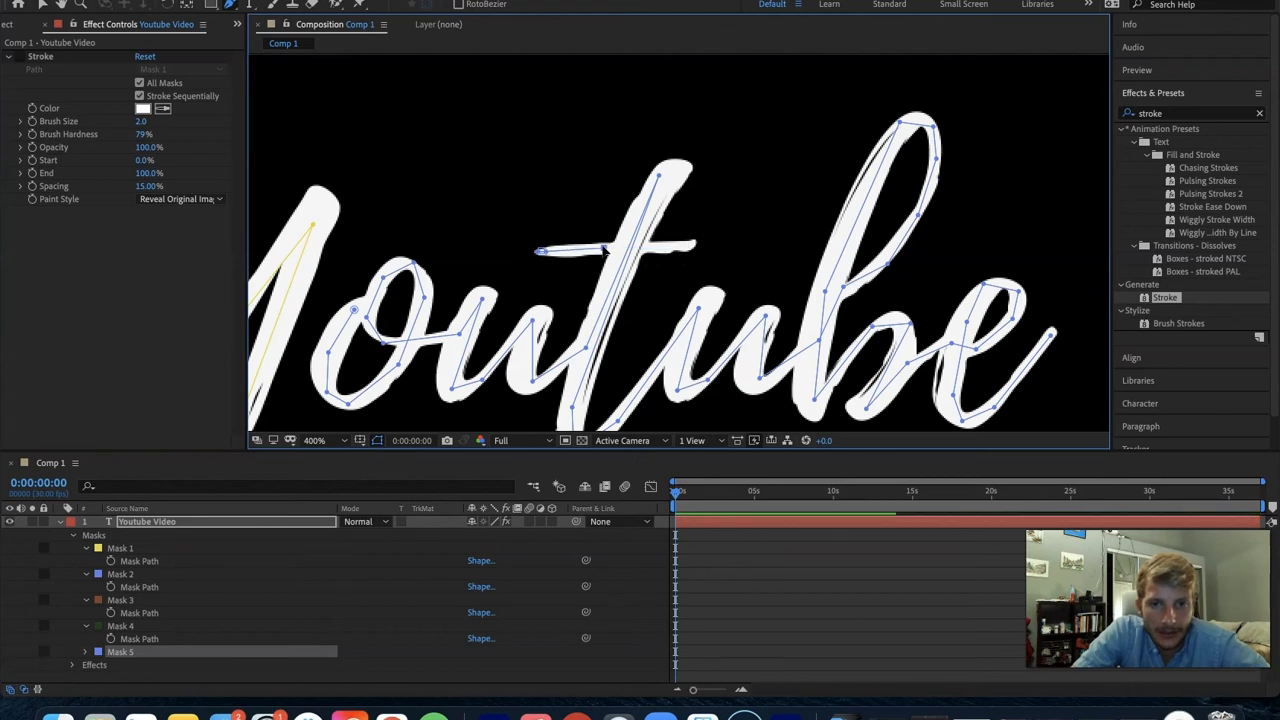
{"action": "left_click", "coordinate": [689, 246]}
{"action": "key", "text": "v"}
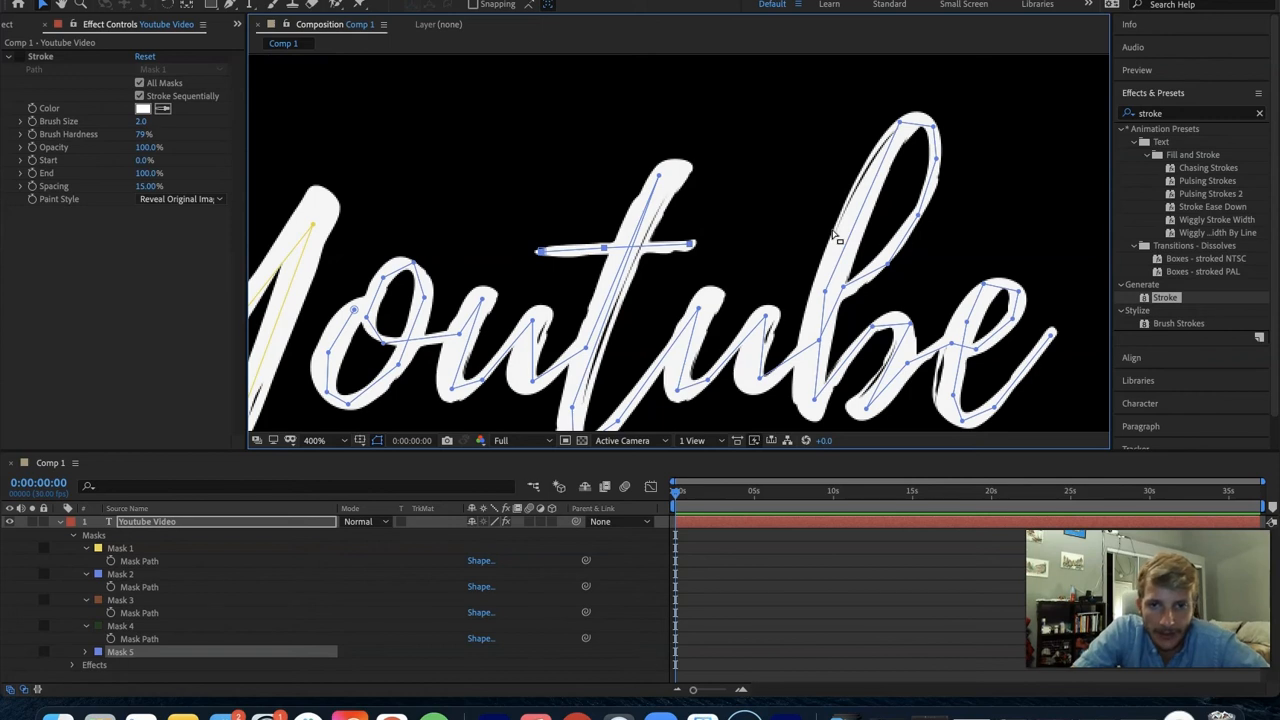
- Add a vertex to the mask path on the t's stem and move the path's upper end into the tip of the letter
{"action": "scroll", "coordinate": [810, 232], "scroll_direction": "down", "scroll_amount": 3}
{"action": "scroll", "coordinate": [805, 230], "scroll_direction": "up", "scroll_amount": 3}
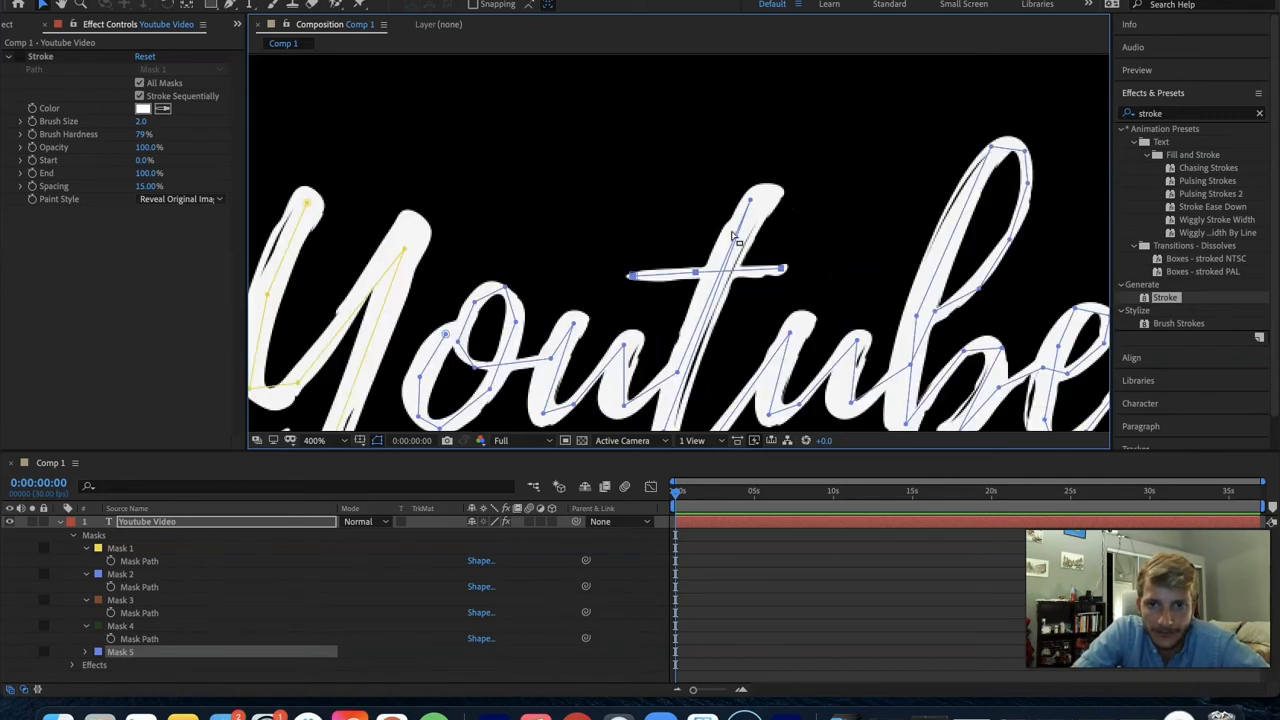
{"action": "scroll", "coordinate": [735, 237], "scroll_direction": "up", "scroll_amount": 2}
{"action": "scroll", "coordinate": [740, 232], "scroll_direction": "down", "scroll_amount": 1}
{"action": "key", "text": "g"}
{"action": "left_click", "coordinate": [727, 267]}
{"action": "key", "text": "v"}
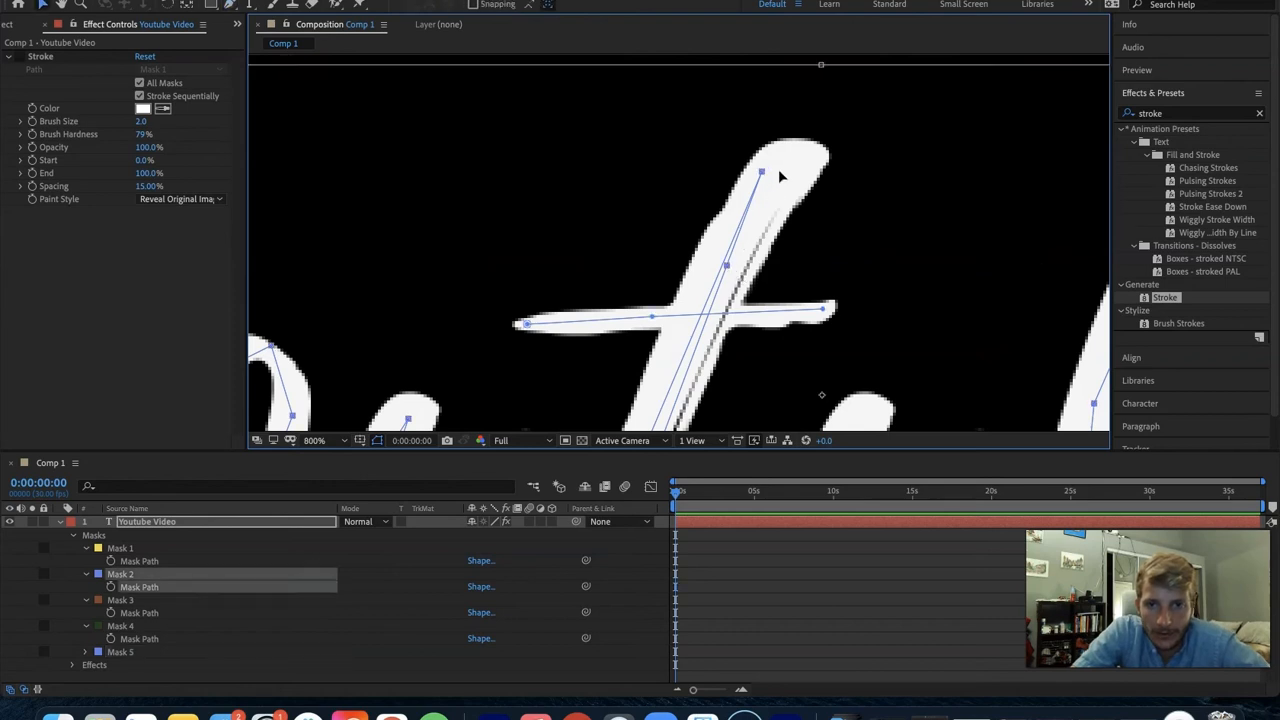
{"action": "left_click_drag", "start_coordinate": [727, 266], "coordinate": [773, 193]}
{"action": "key", "text": "super+z"}
{"action": "left_click", "coordinate": [822, 238]}
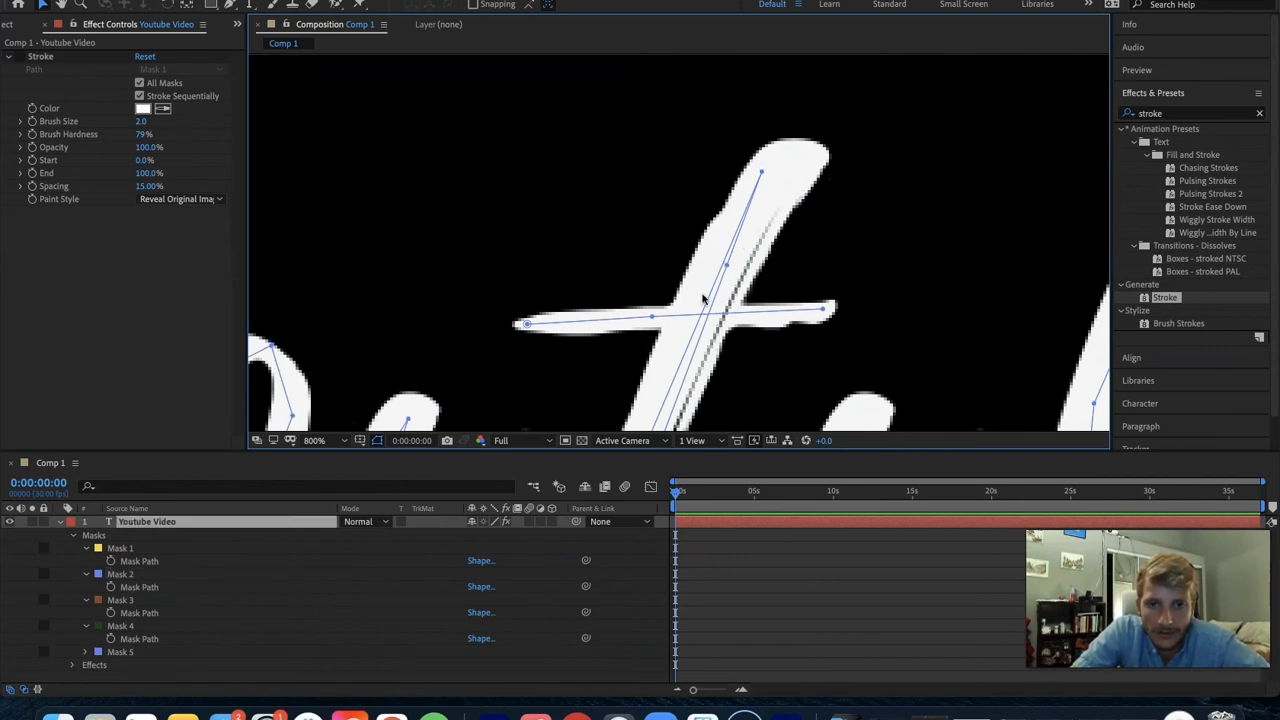
{"action": "left_click", "coordinate": [722, 270]}
{"action": "left_click_drag", "start_coordinate": [773, 211], "coordinate": [794, 162]}
{"action": "scroll", "coordinate": [767, 268], "scroll_direction": "down", "scroll_amount": 3}
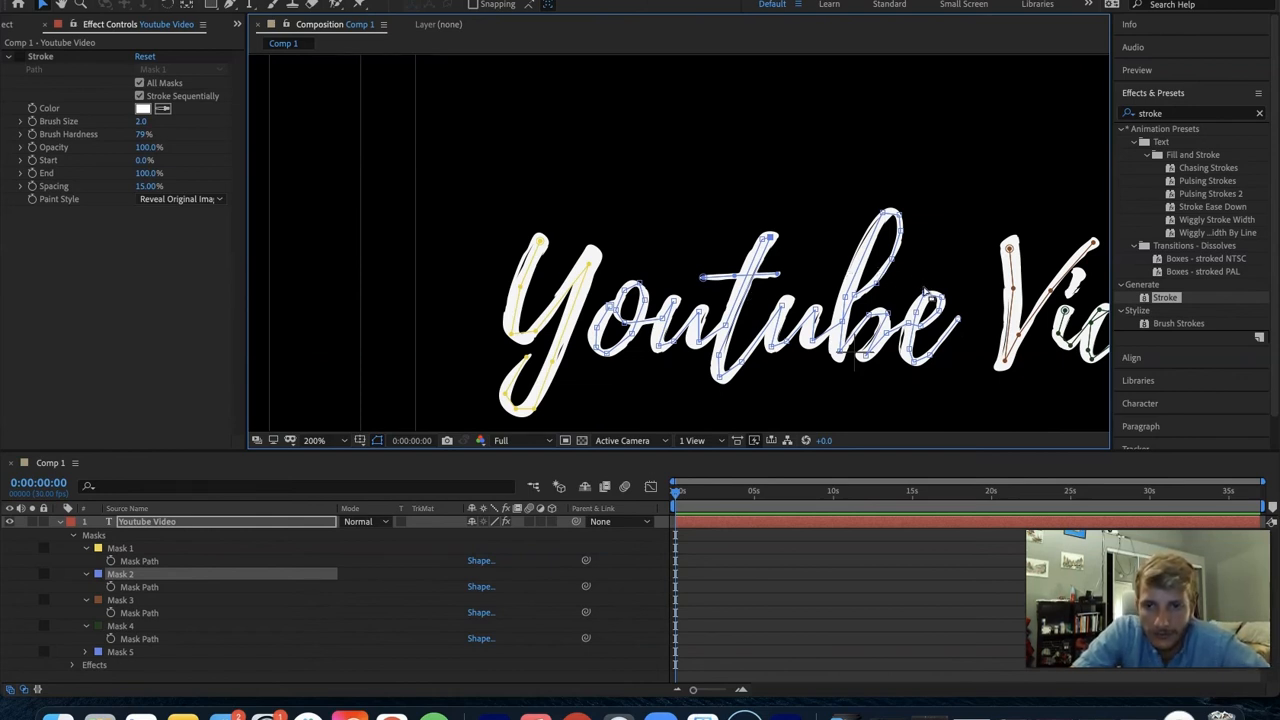
- Trace the dot of the i in "Video" with a separate short open mask path
{"action": "left_click_drag", "start_coordinate": [923, 251], "coordinate": [664, 251]}
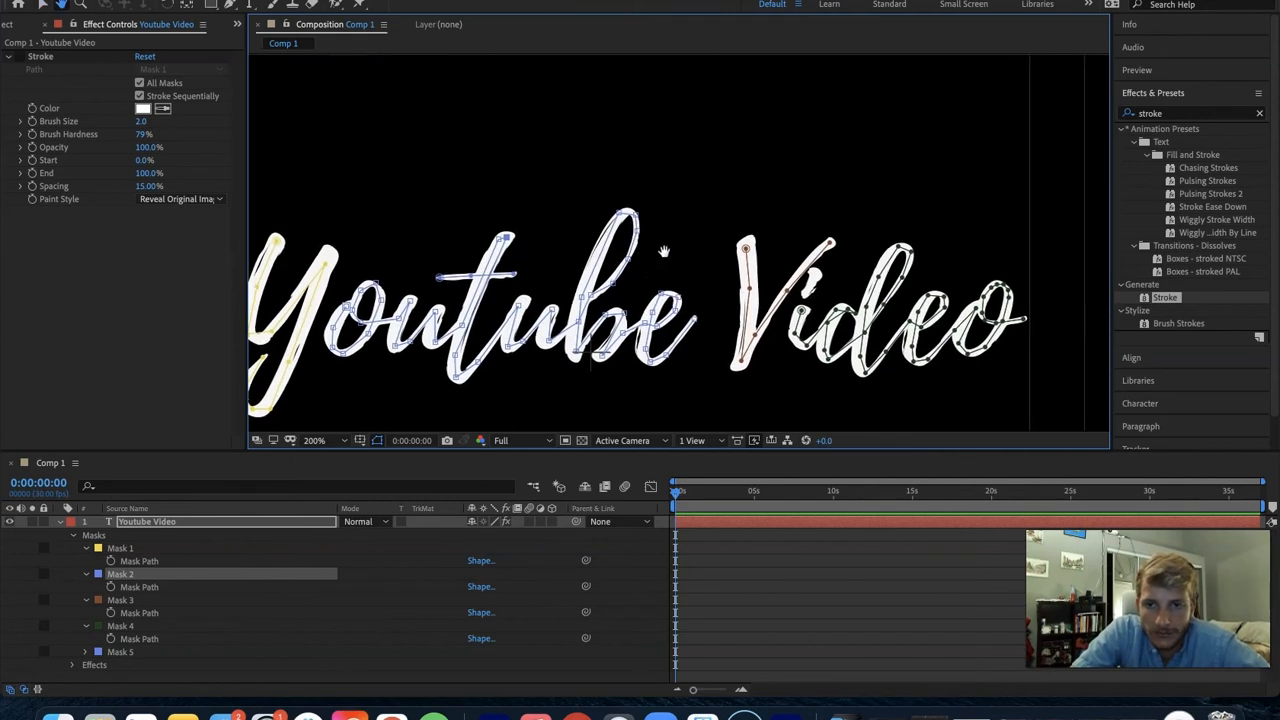
{"action": "key", "text": "g"}
{"action": "left_click", "coordinate": [816, 284]}
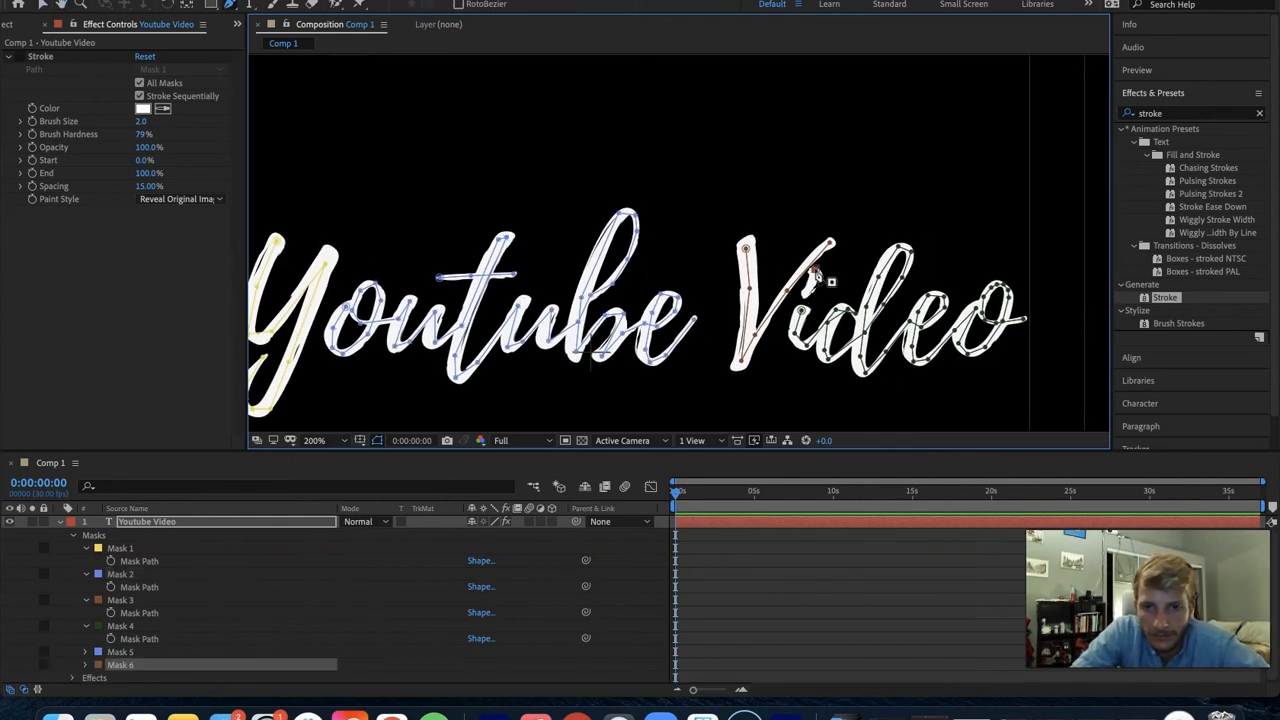
{"action": "key", "text": "v"}
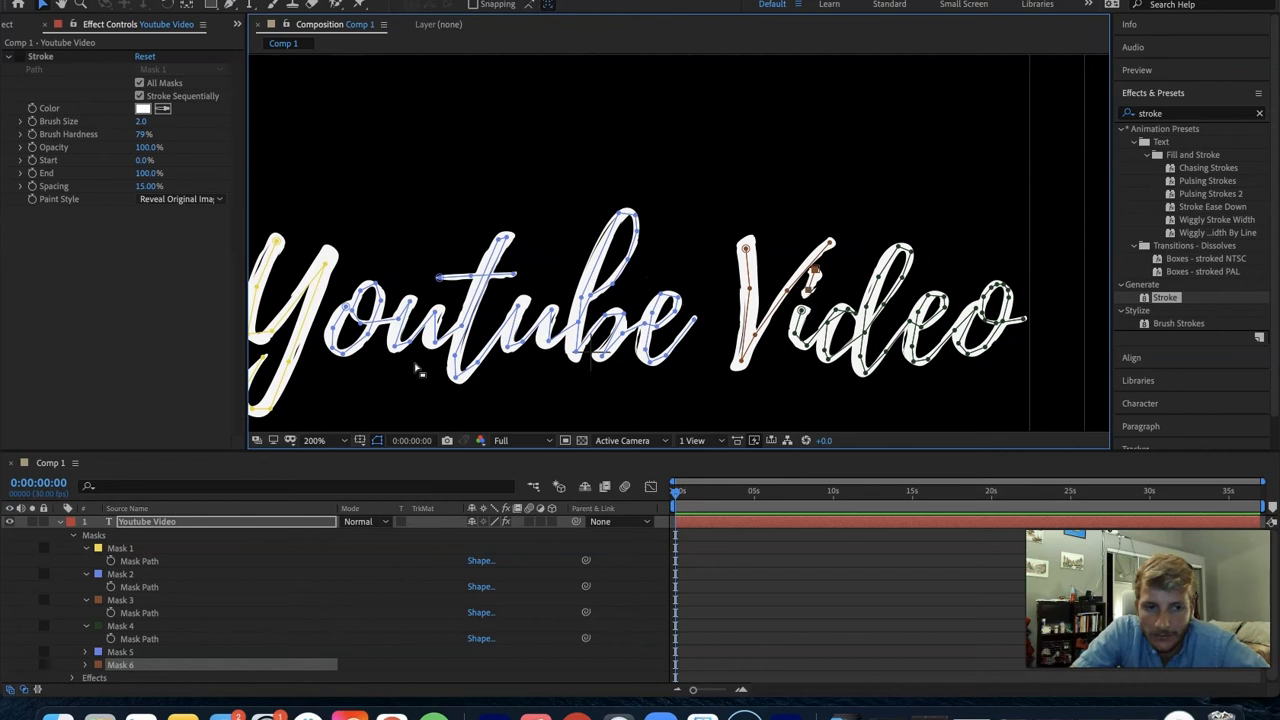
- Turn the Stroke effect back on and raise its brush size to 25.1 to cover the letters
{"action": "left_click", "coordinate": [20, 56]}
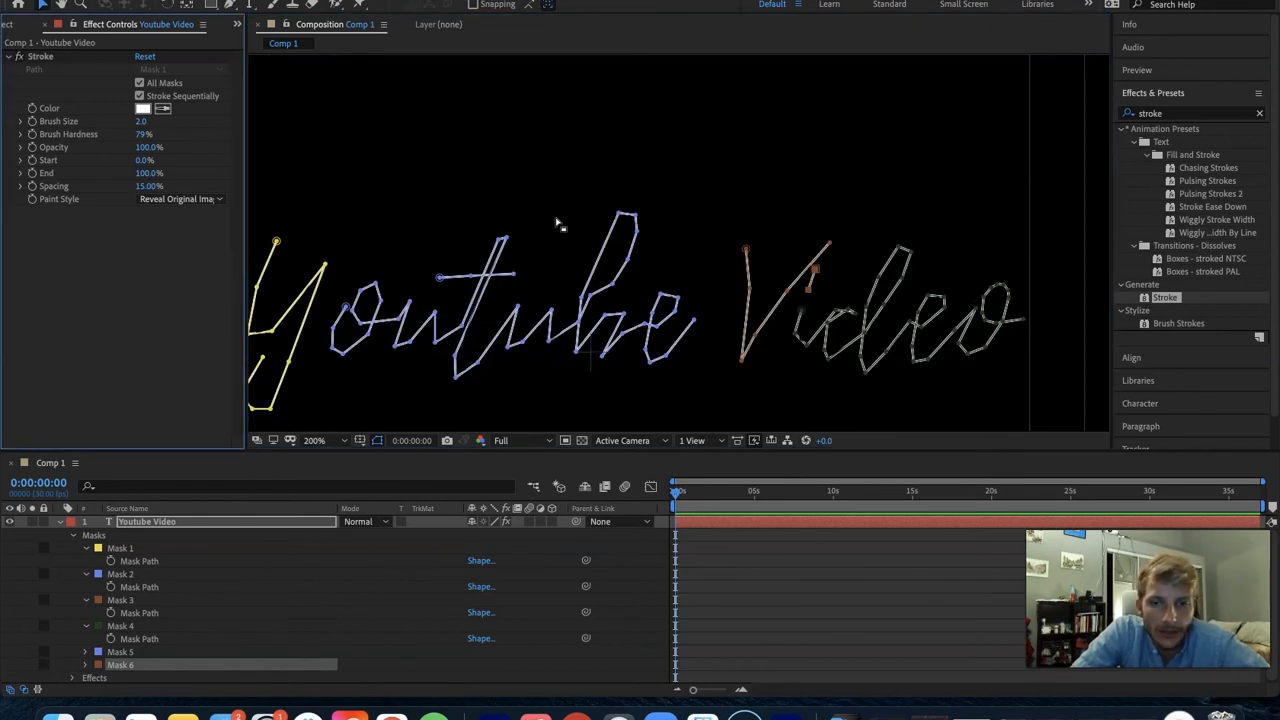
{"action": "key", "text": "h"}
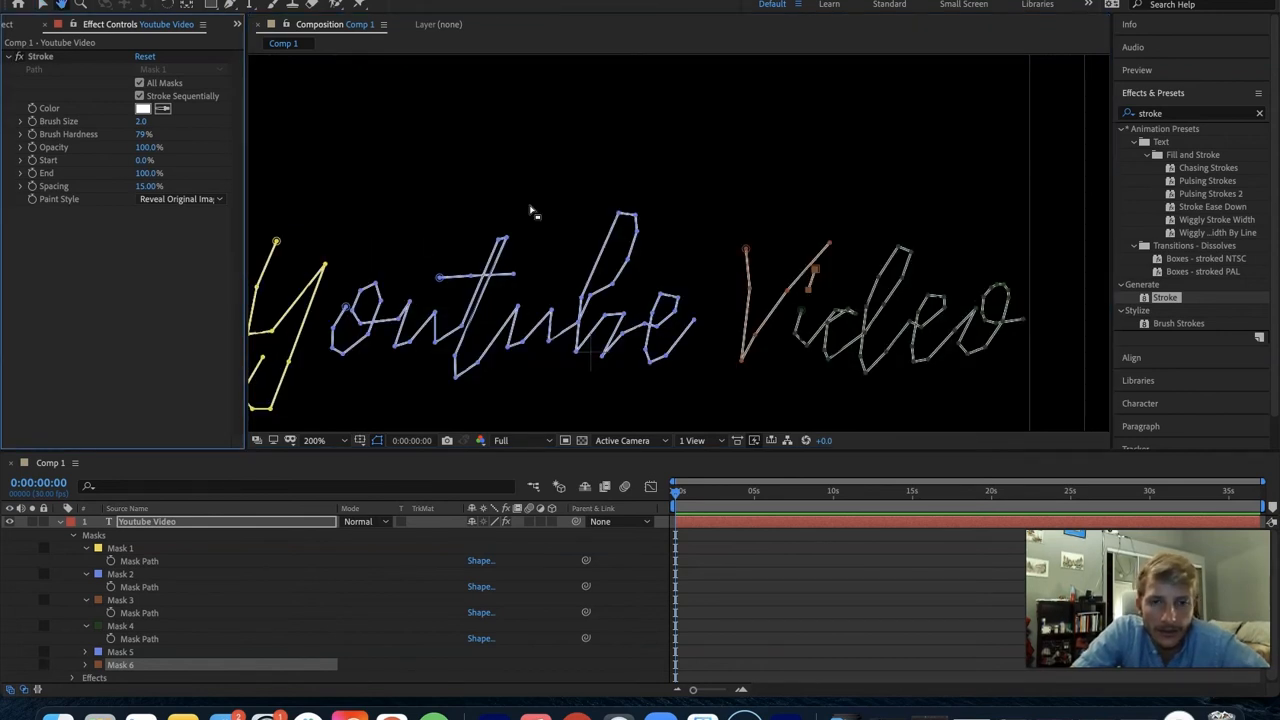
{"action": "scroll", "coordinate": [506, 209], "scroll_direction": "down", "scroll_amount": 4}
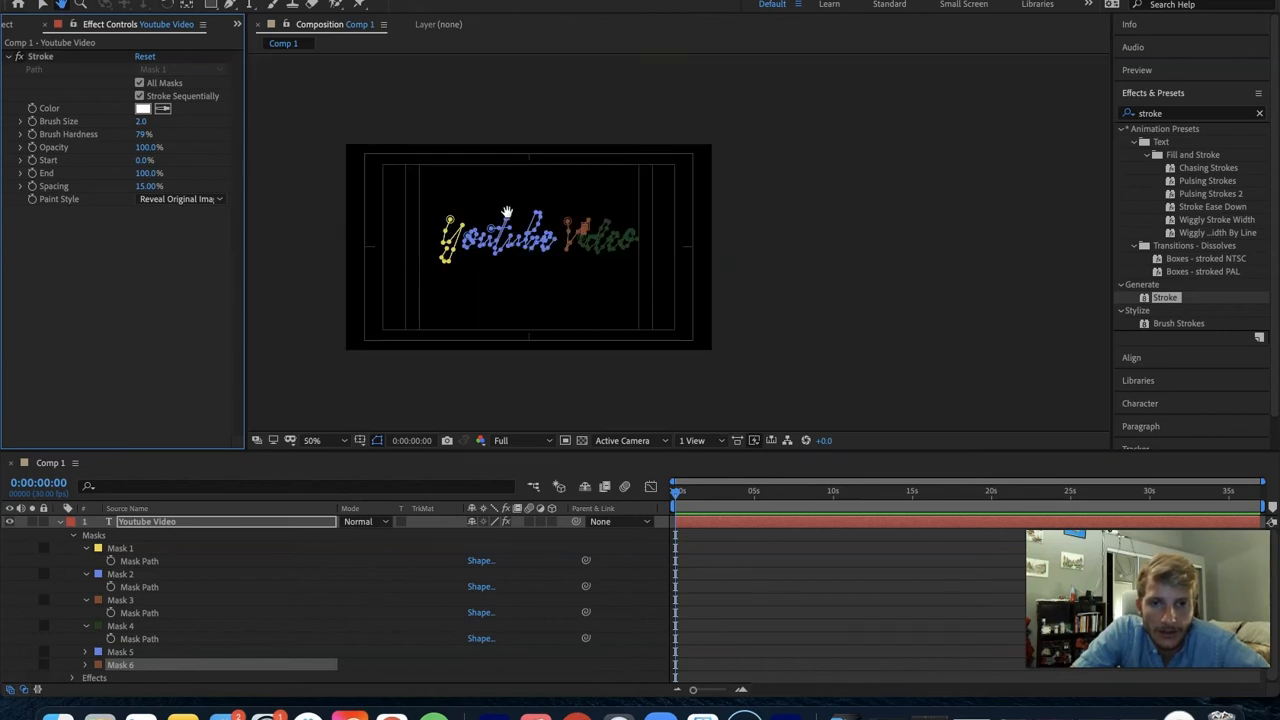
{"action": "scroll", "coordinate": [507, 213], "scroll_direction": "up", "scroll_amount": 4}
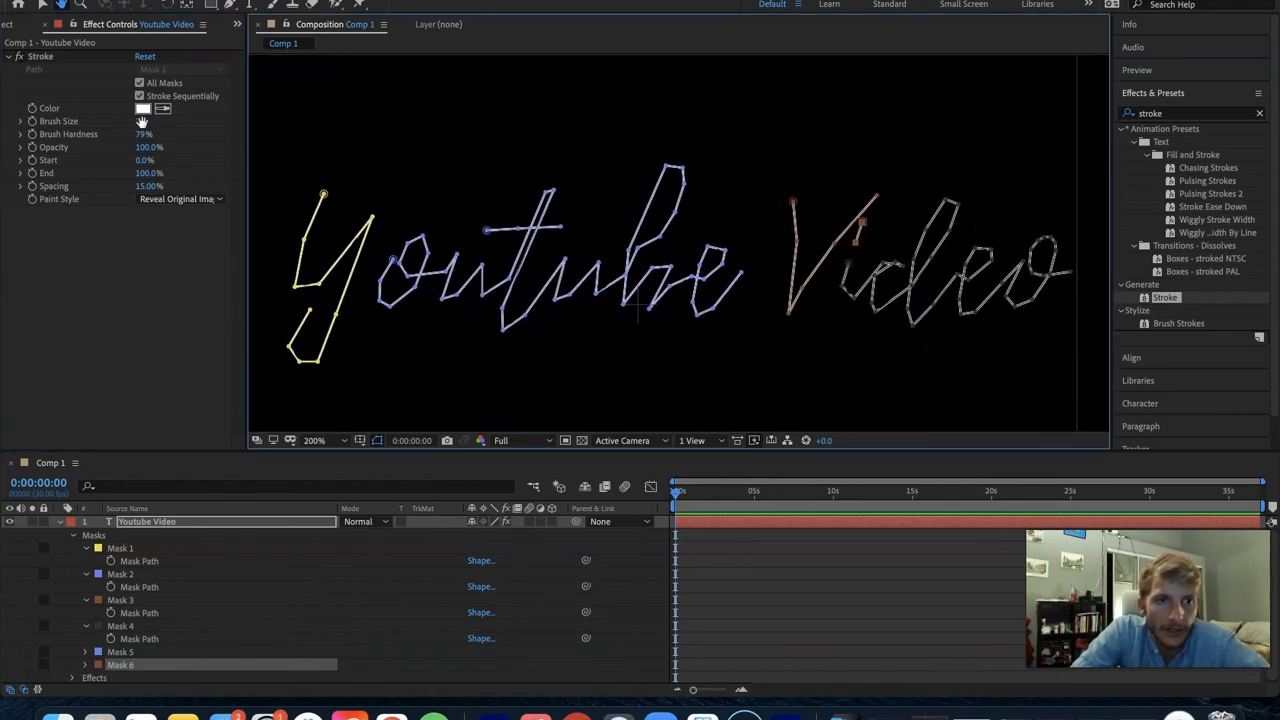
{"action": "left_click", "coordinate": [138, 124]}
{"action": "left_click_drag", "start_coordinate": [138, 124], "coordinate": [252, 143]}
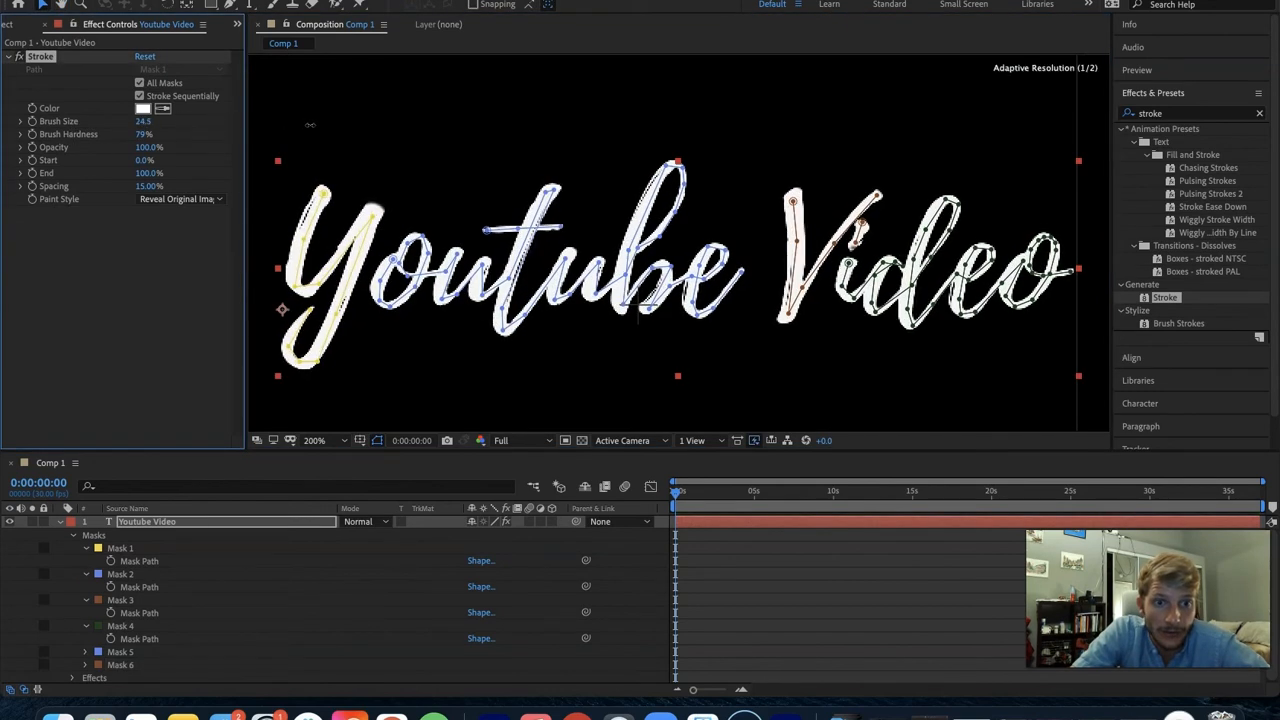
{"action": "mouse_move", "coordinate": [143, 121]}
{"action": "left_mouse_down"}
{"action": "mouse_move", "coordinate": [218, 113]}
{"action": "mouse_move", "coordinate": [138, 122]}
{"action": "mouse_move", "coordinate": [214, 133]}
{"action": "mouse_move", "coordinate": [160, 147]}
{"action": "left_mouse_up"}
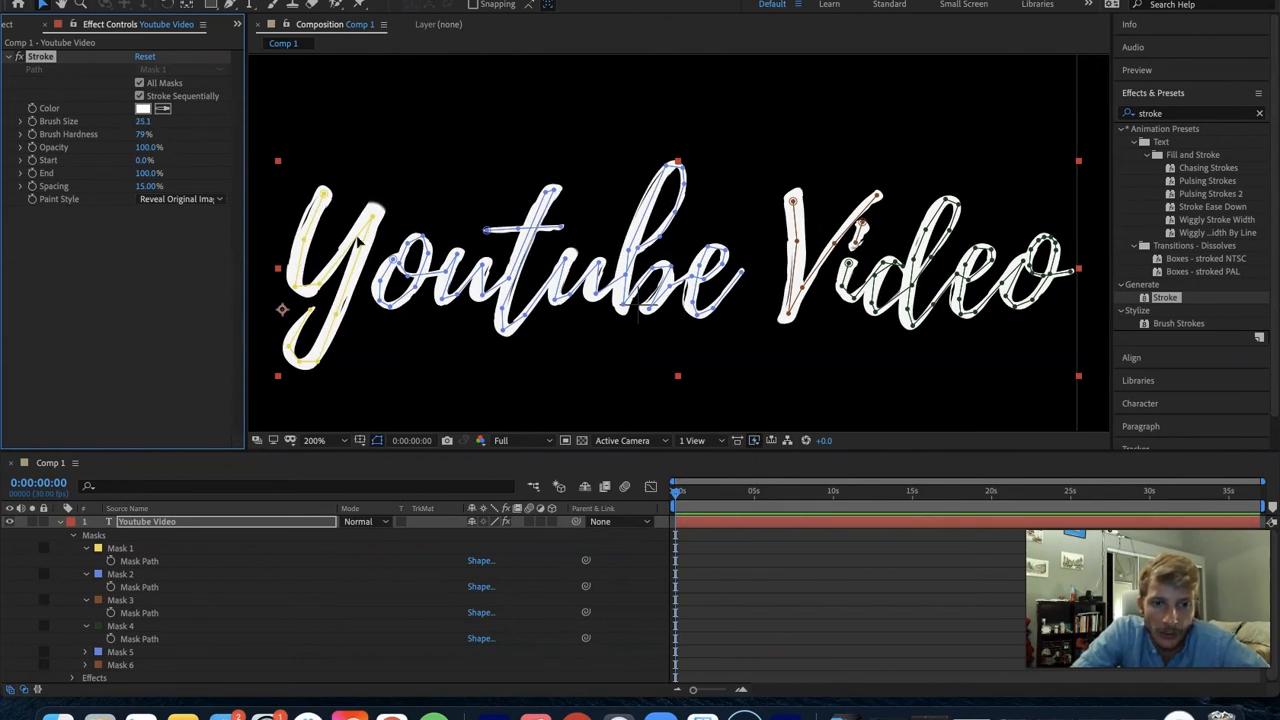
- Move the Mask 1 vertex at the tip of the Y's second arm up to the end of the stroke
{"action": "left_click", "coordinate": [120, 548]}
{"action": "mouse_move", "coordinate": [374, 214]}
{"action": "left_mouse_down"}
{"action": "mouse_move", "coordinate": [377, 193]}
{"action": "mouse_move", "coordinate": [378, 204]}
{"action": "left_mouse_up"}
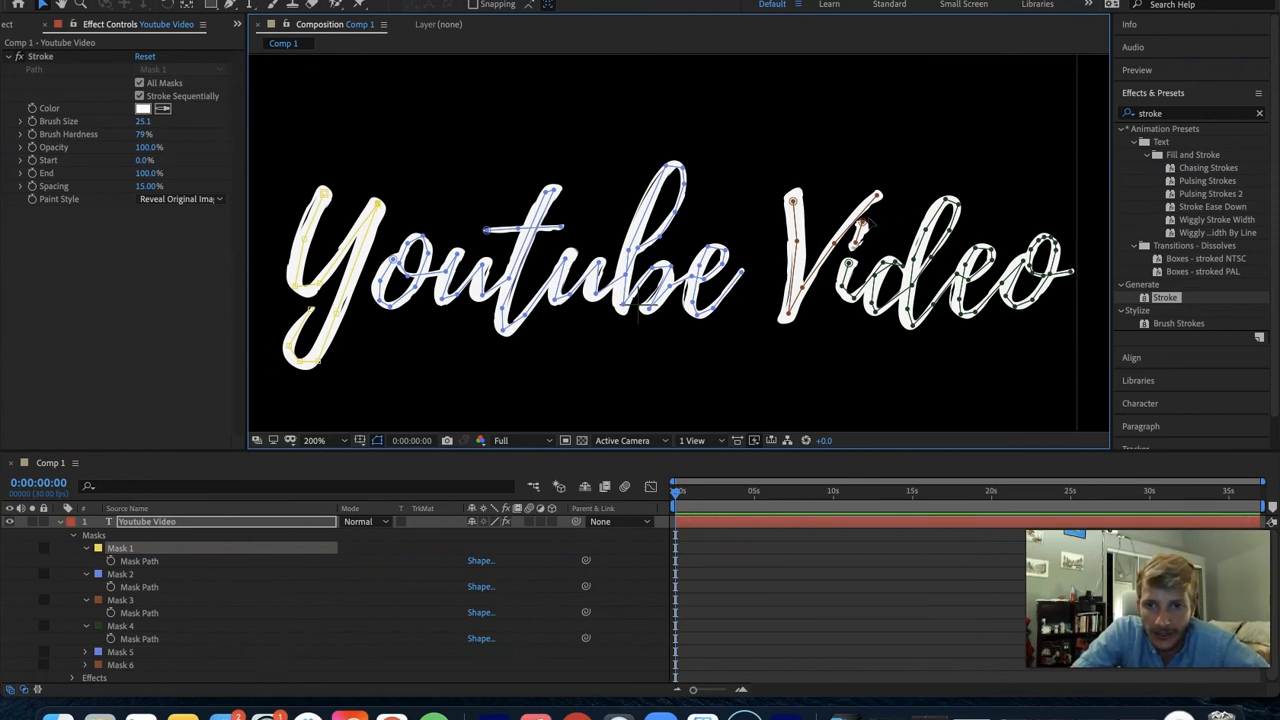
{"action": "left_click", "coordinate": [859, 230]}
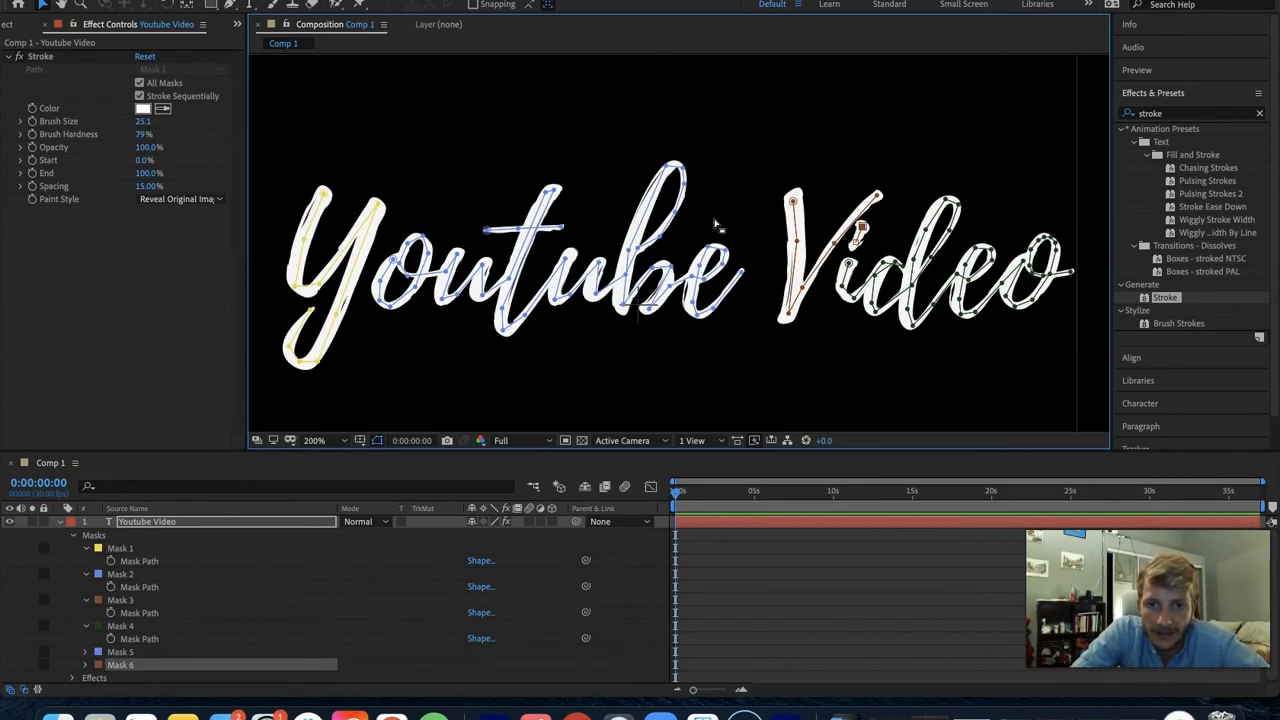
- Reduce the Stroke effect's brush size to 17.9
{"action": "left_click", "coordinate": [143, 122]}
{"action": "left_click_drag", "start_coordinate": [144, 124], "coordinate": [66, 130]}
{"action": "left_click_drag", "start_coordinate": [144, 123], "coordinate": [183, 109]}
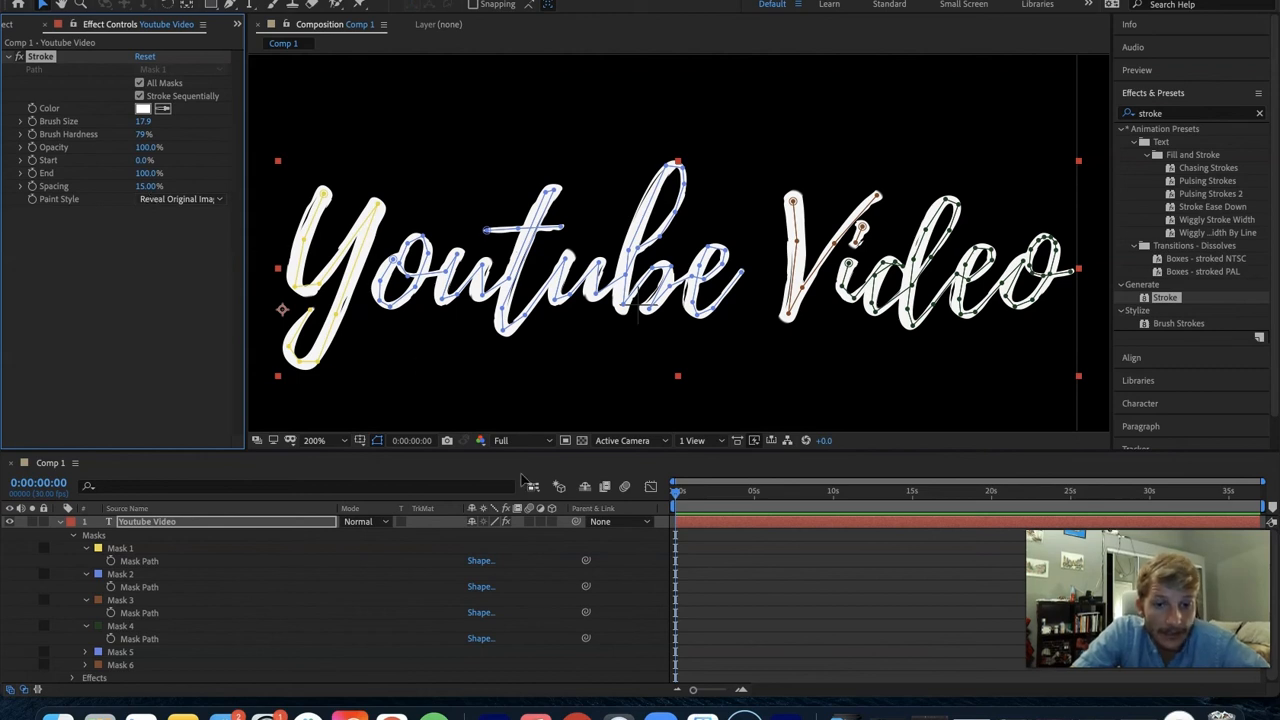
- Turn on motion blur for the title layer and add a 100% keyframe for the Stroke effect's End at time 0
{"action": "left_click", "coordinate": [529, 521]}
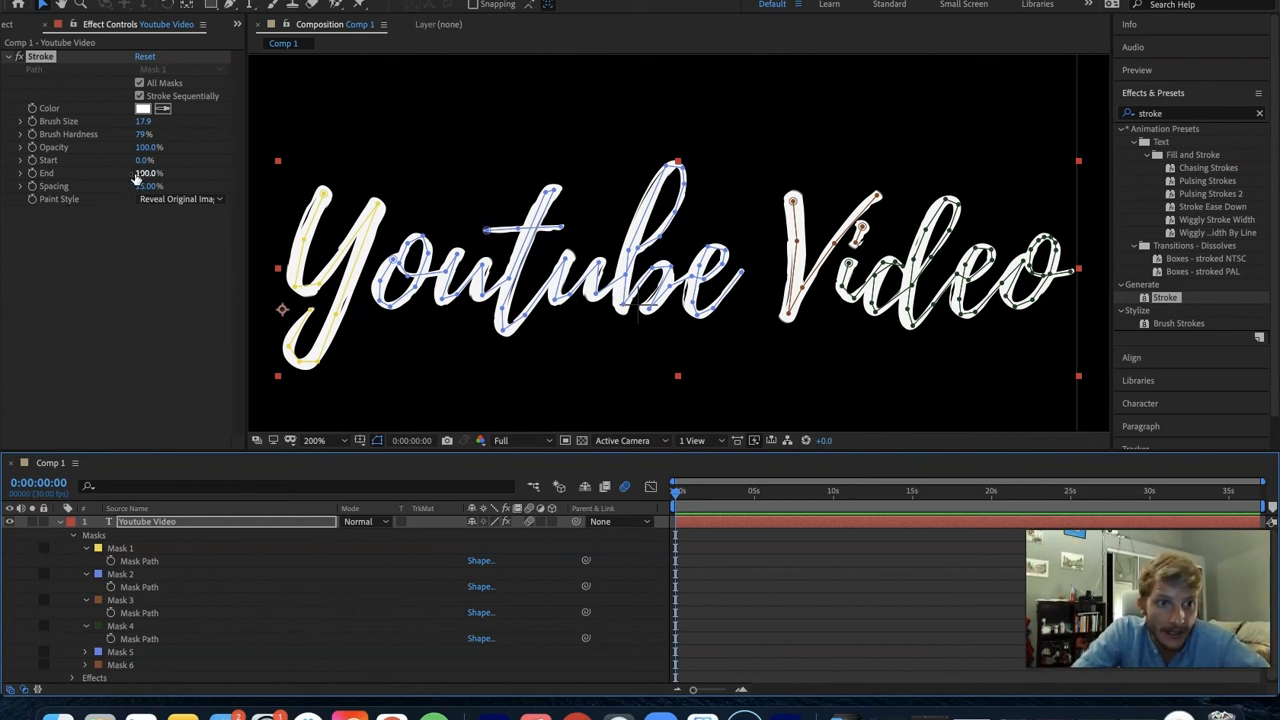
{"action": "left_click", "coordinate": [37, 175]}
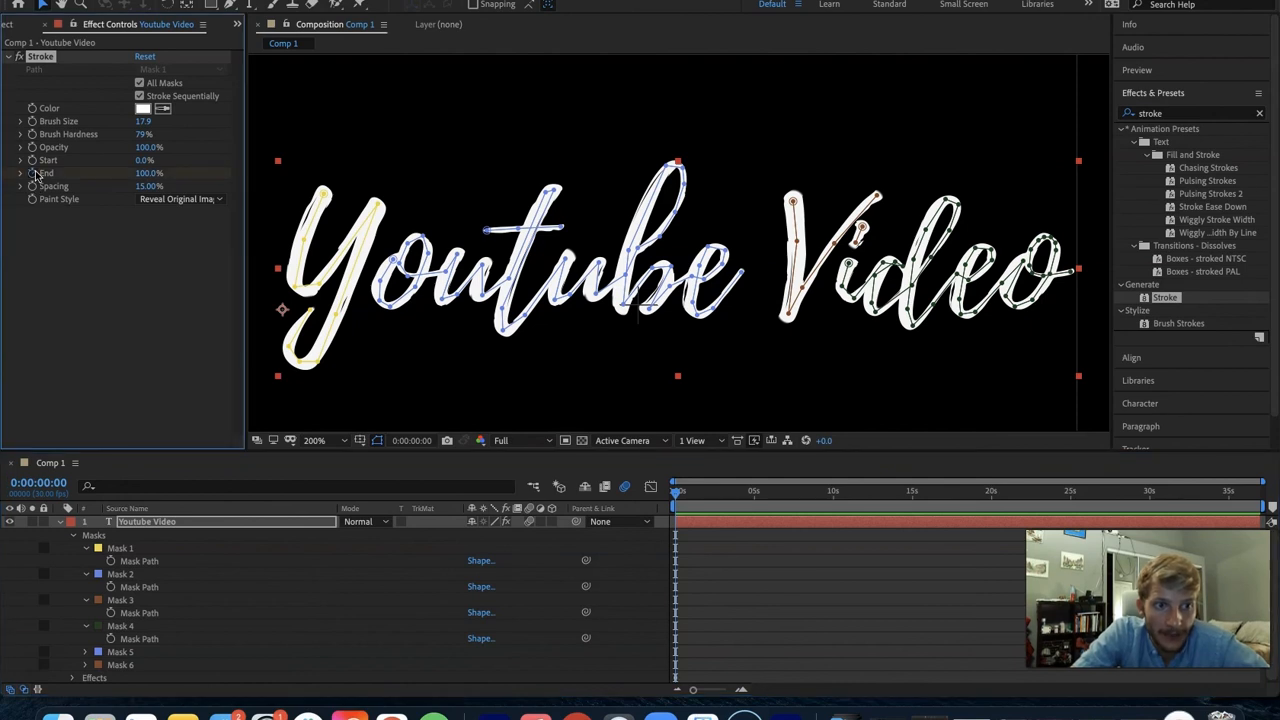
{"action": "left_click", "coordinate": [708, 552]}
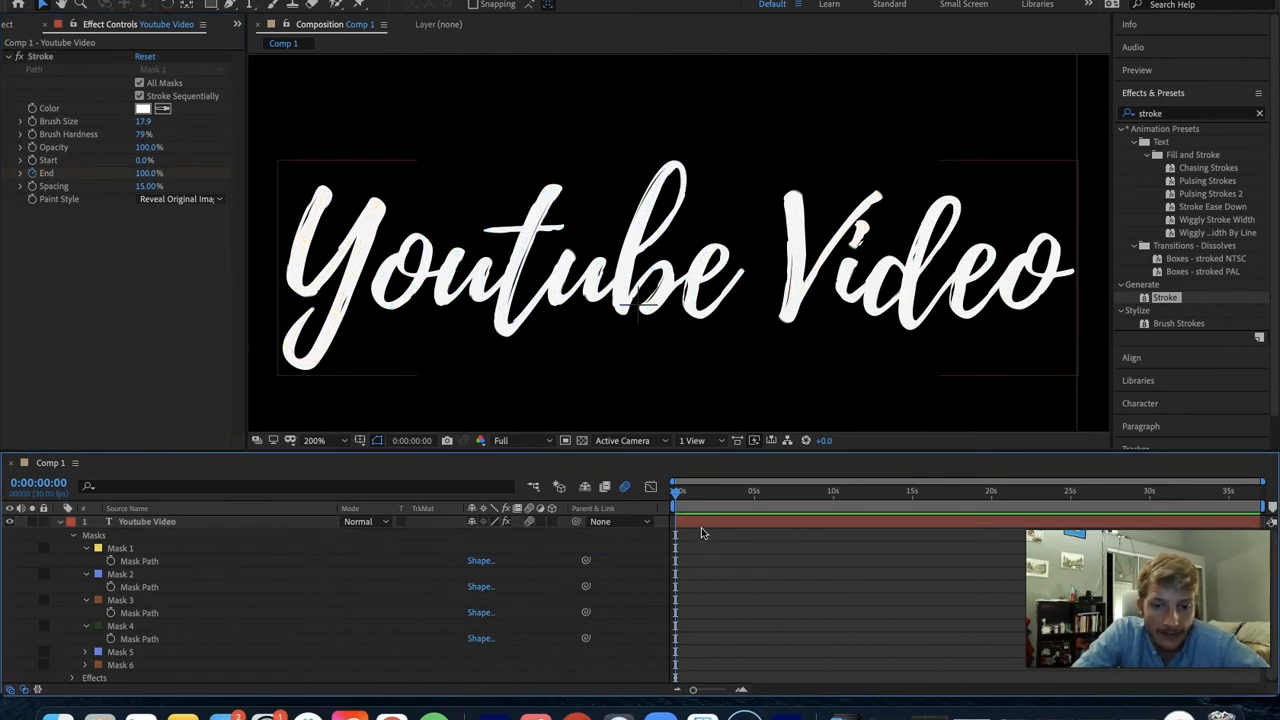
{"action": "key", "text": "u"}
- Move the Stroke effect's 100% End keyframe to about 5 seconds on the timeline
{"action": "left_click", "coordinate": [676, 549]}
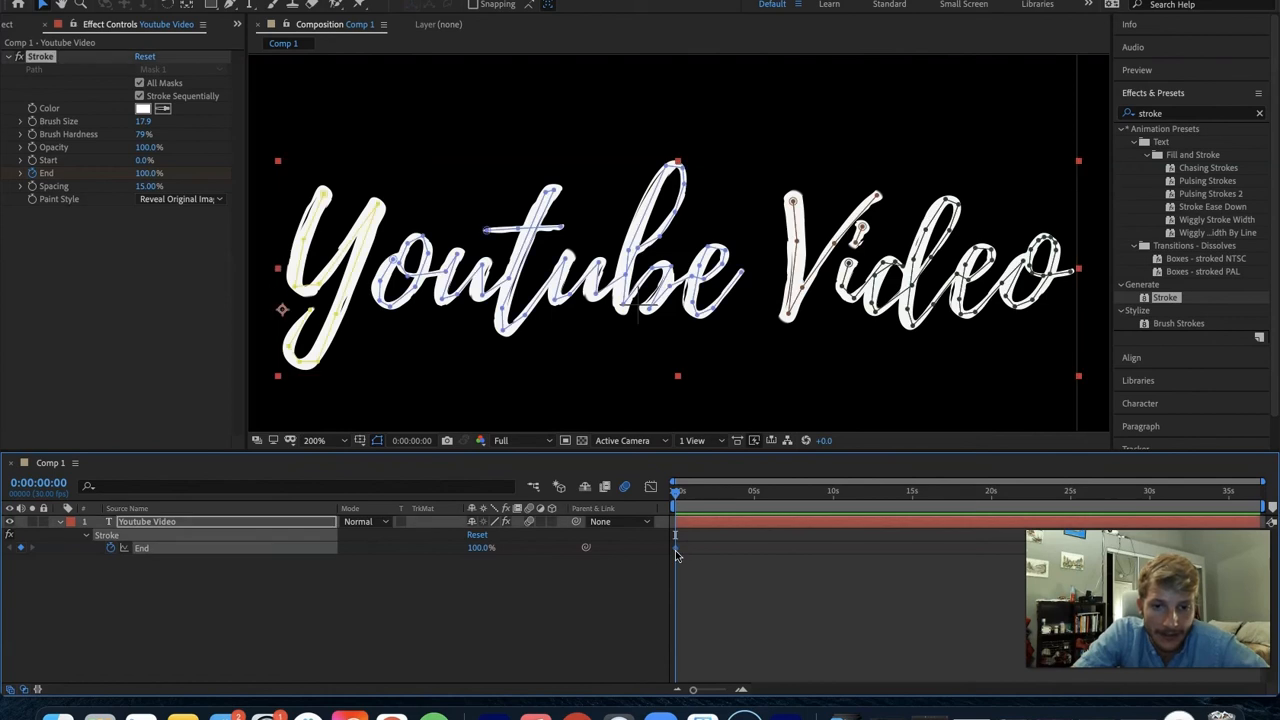
{"action": "left_click", "coordinate": [157, 577]}
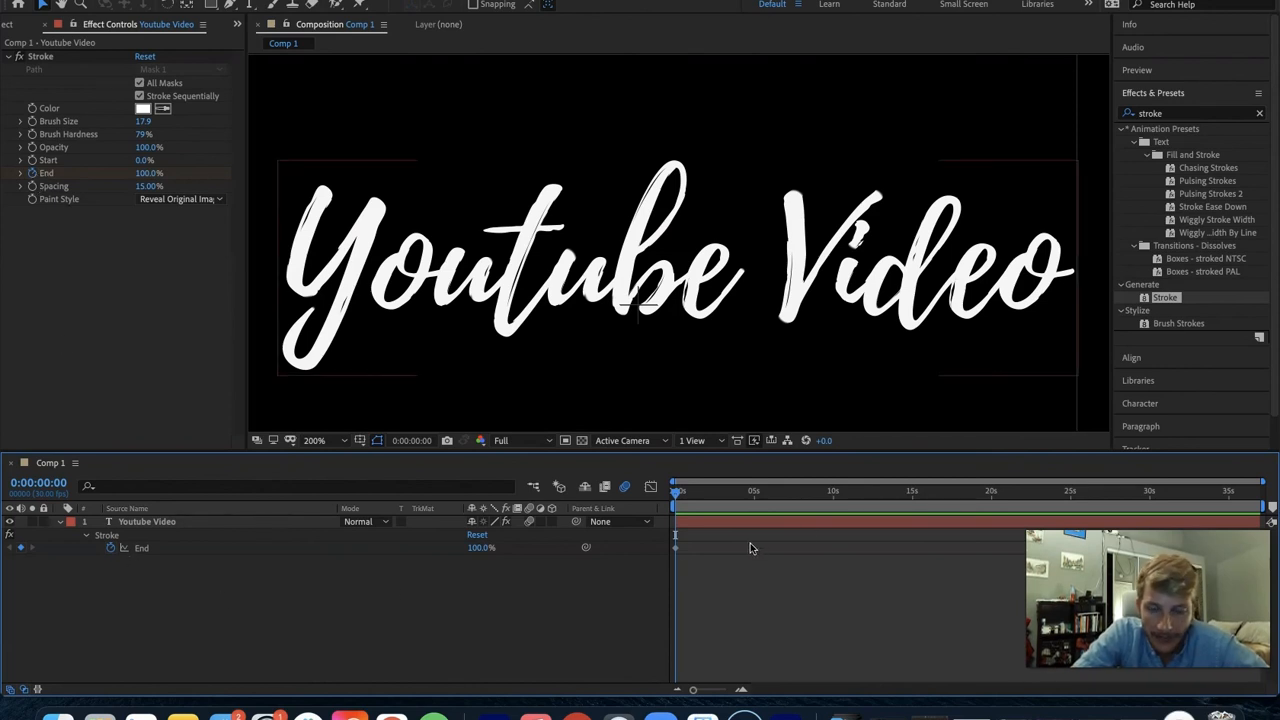
{"action": "left_click", "coordinate": [674, 548]}
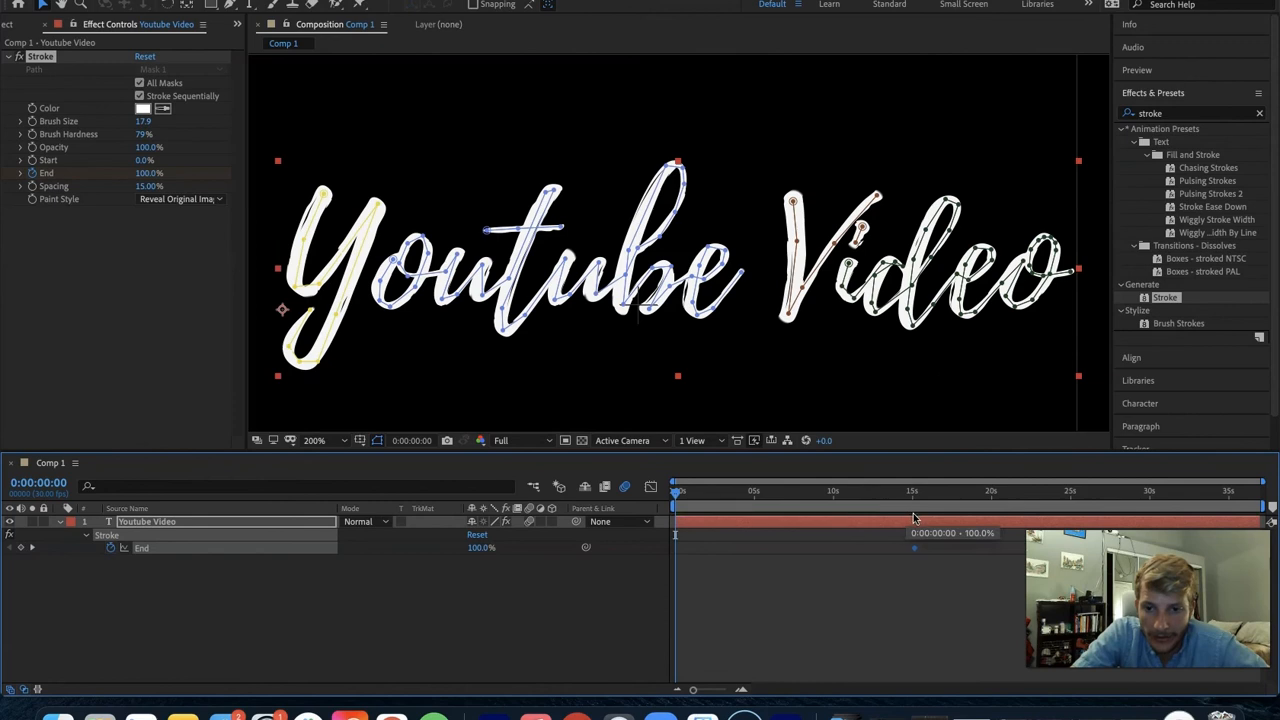
{"action": "left_click_drag", "start_coordinate": [752, 533], "coordinate": [755, 533]}
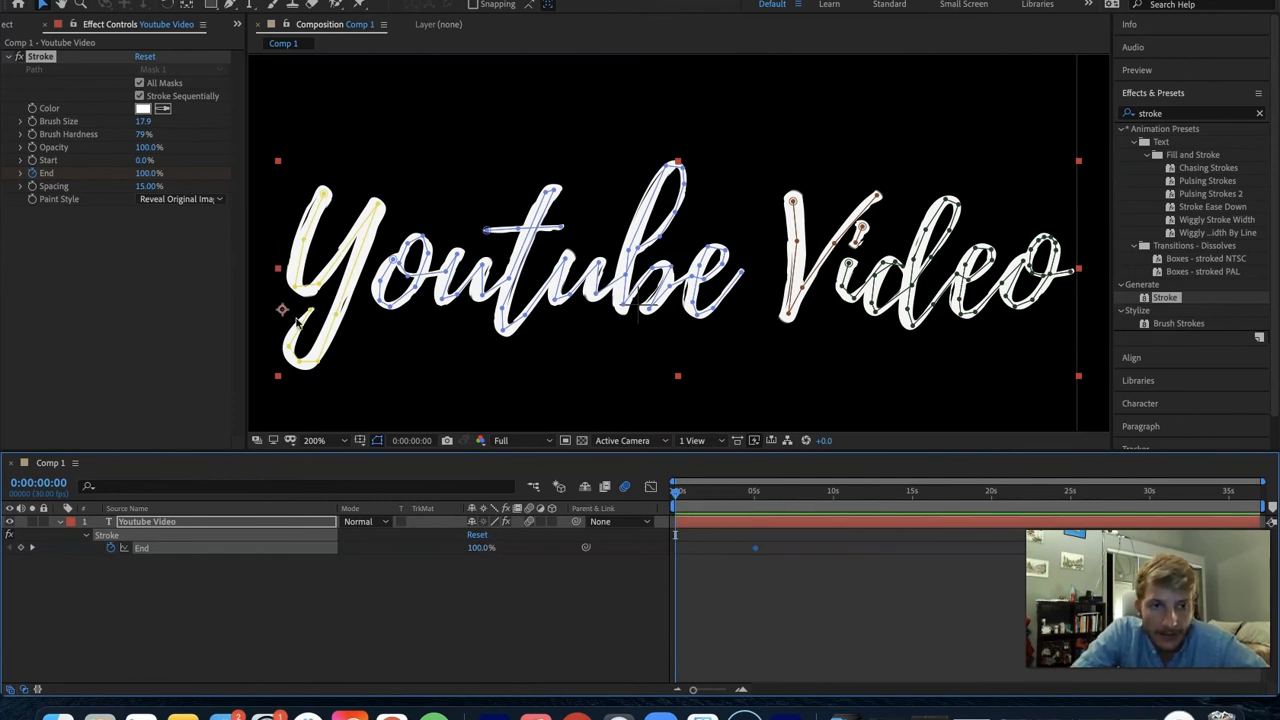
- Set the Stroke effect's End to 0% at the start of the timeline
{"action": "left_click_drag", "start_coordinate": [141, 175], "coordinate": [107, 175]}
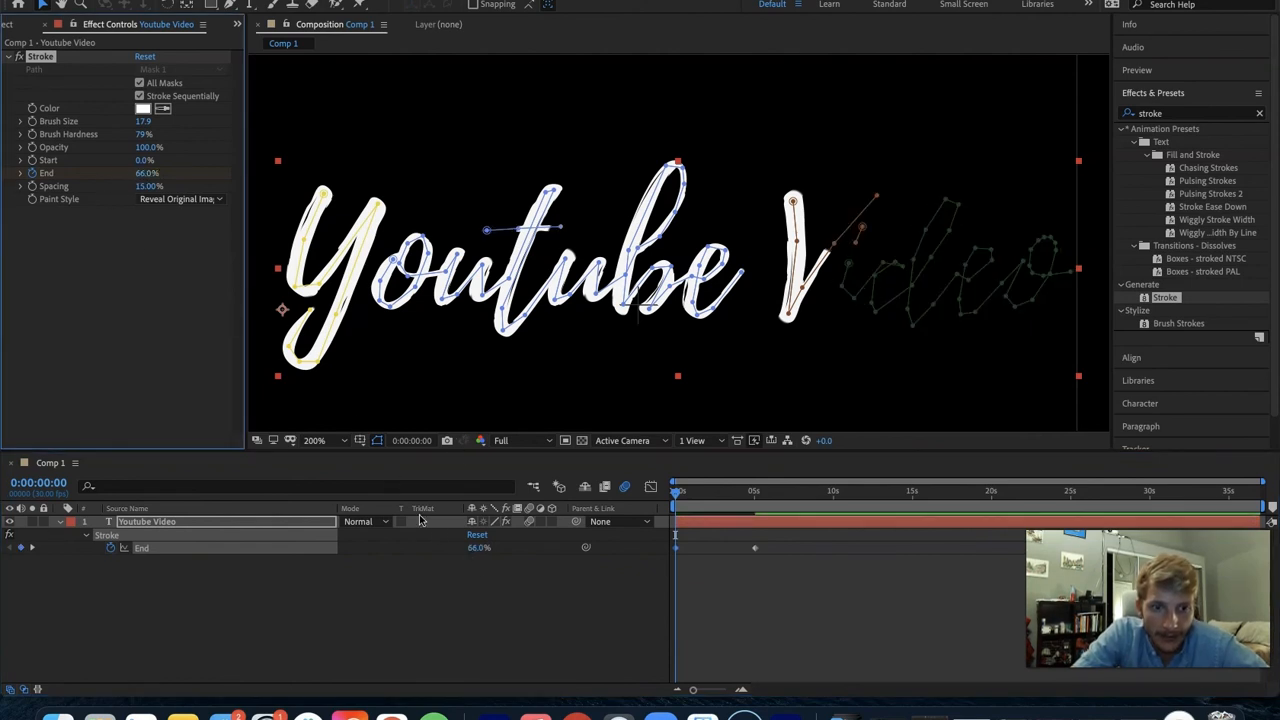
{"action": "mouse_move", "coordinate": [146, 174]}
{"action": "left_mouse_down"}
{"action": "mouse_move", "coordinate": [85, 176]}
{"action": "mouse_move", "coordinate": [144, 175]}
{"action": "left_mouse_up"}
{"action": "left_click", "coordinate": [147, 178]}
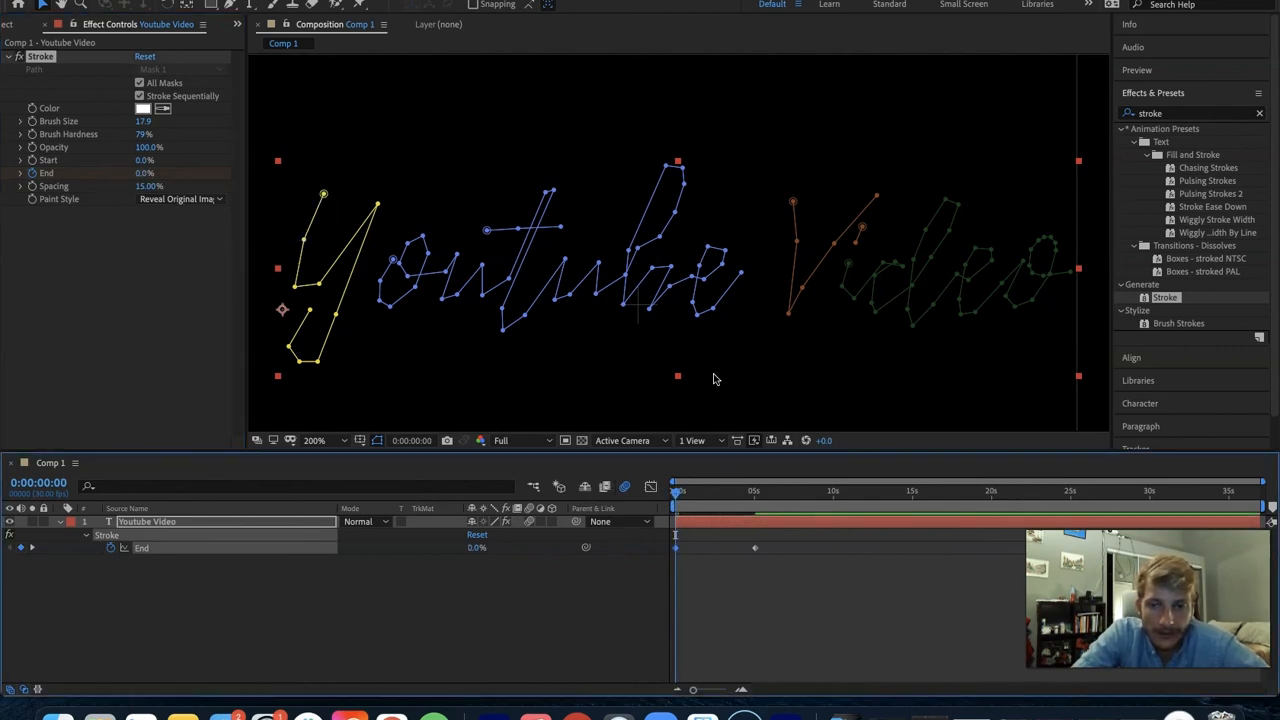
- Preview the reveal and speed it up by moving the 100% End keyframe to about 2.6 seconds
{"action": "key", "text": "space"}
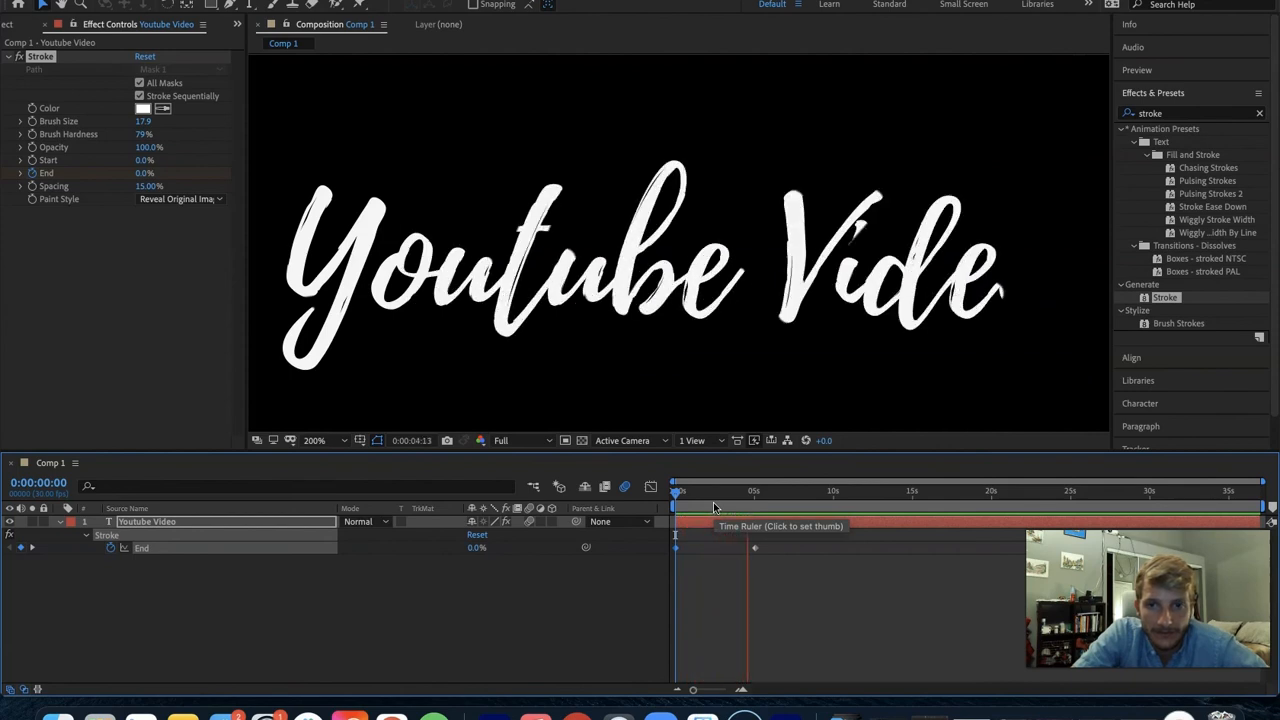
{"action": "left_click_drag", "start_coordinate": [775, 493], "coordinate": [736, 495]}
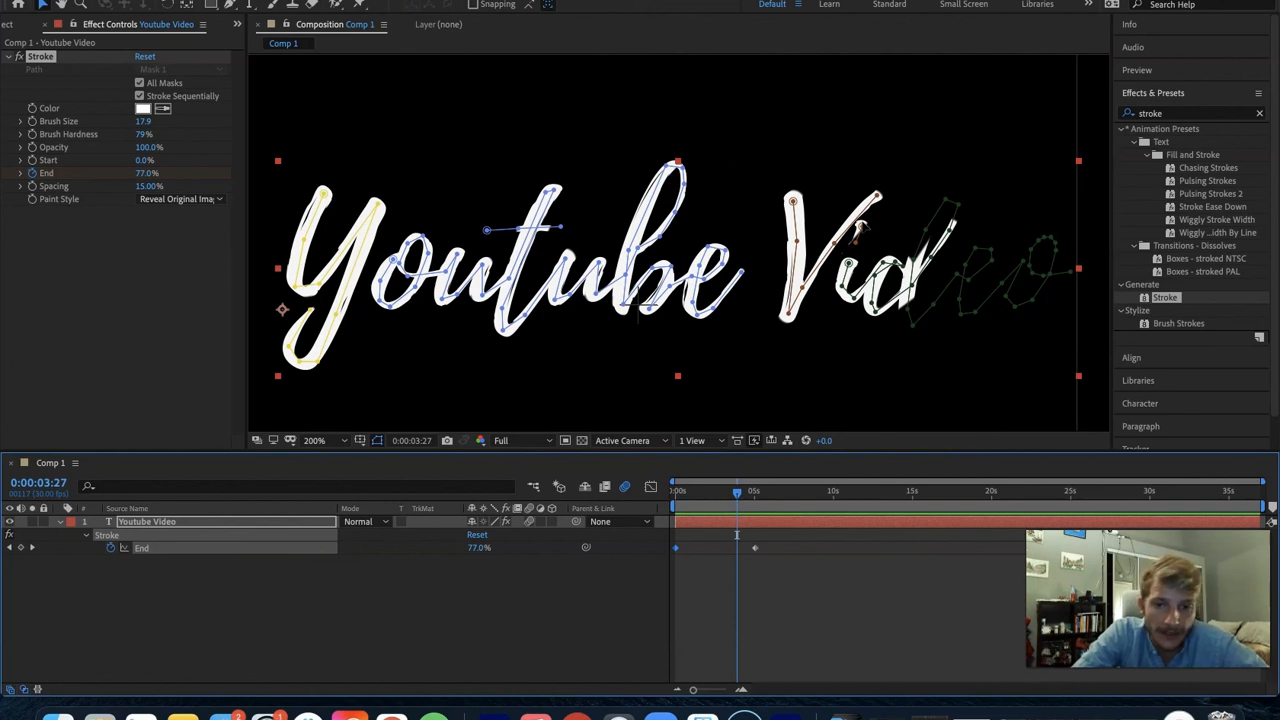
{"action": "left_click", "coordinate": [860, 231]}
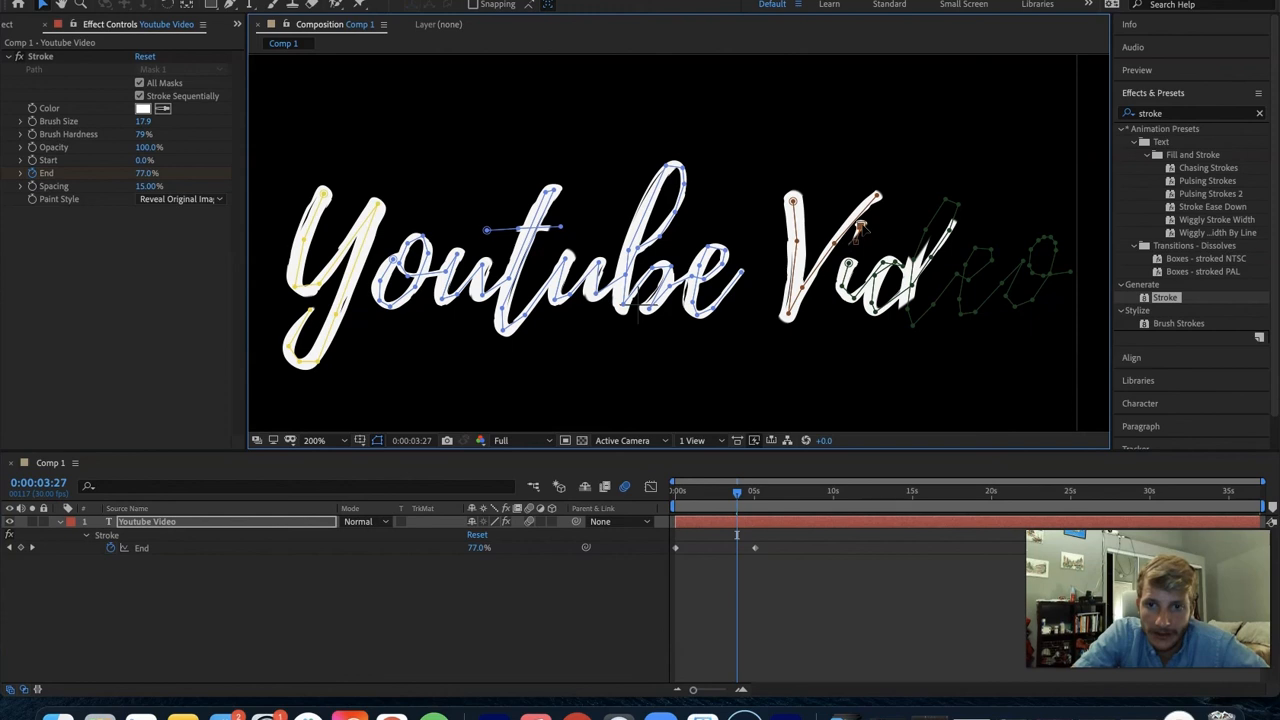
{"action": "left_click", "coordinate": [755, 547]}
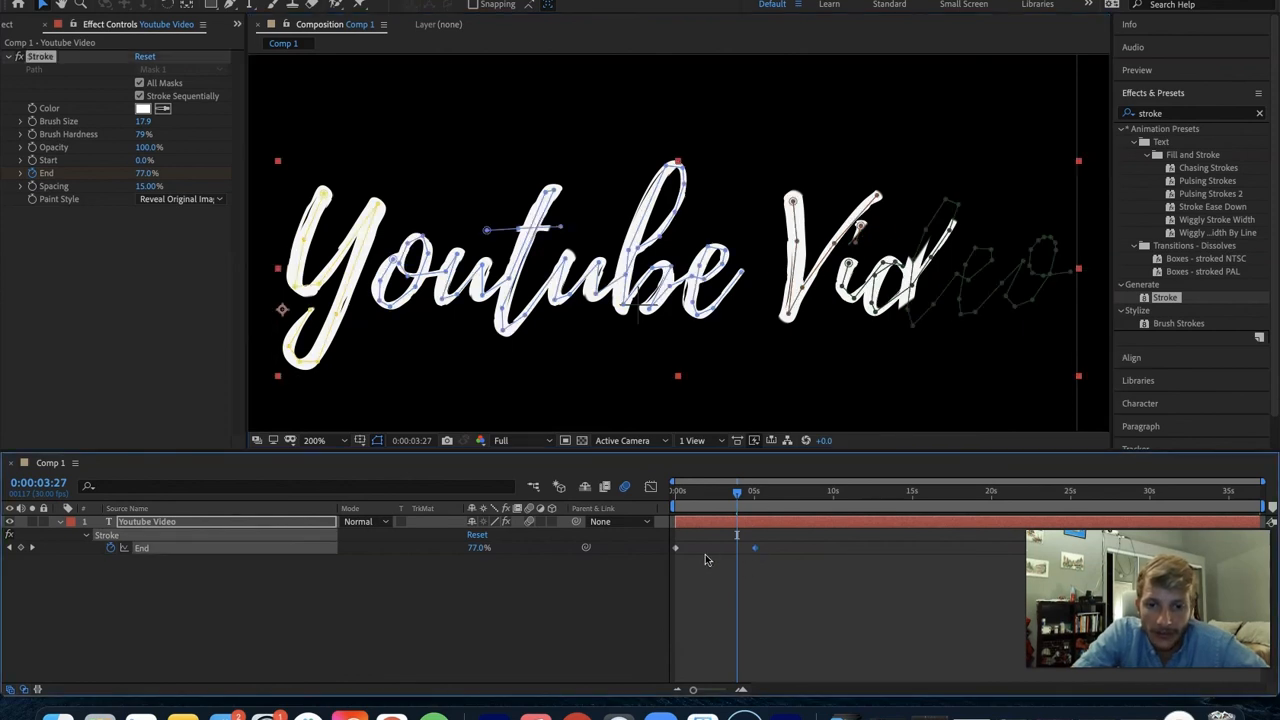
{"action": "left_click_drag", "start_coordinate": [755, 548], "coordinate": [712, 548]}
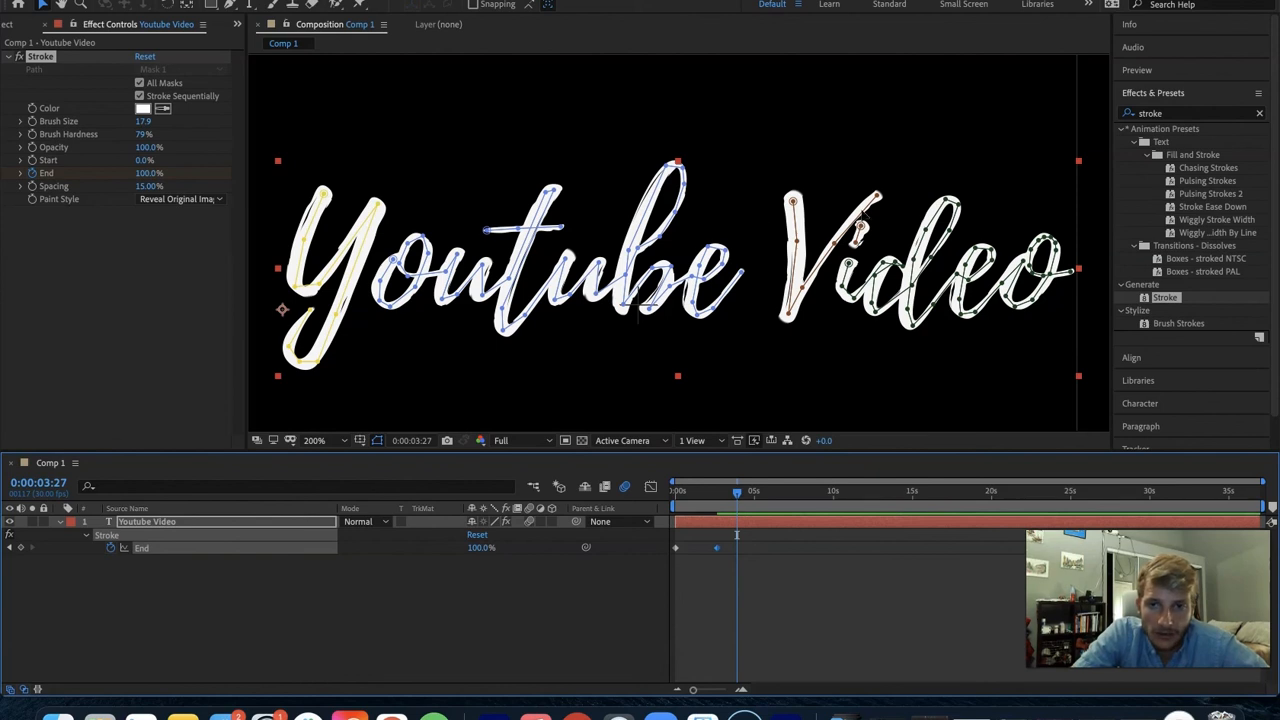
- Add a vertex on the V's second arm beside the i's dot, shift it away from the dot, and check the frame at 0:00:01:29
{"action": "key", "text": "g"}
{"action": "left_click", "coordinate": [859, 225]}
{"action": "key", "text": "v"}
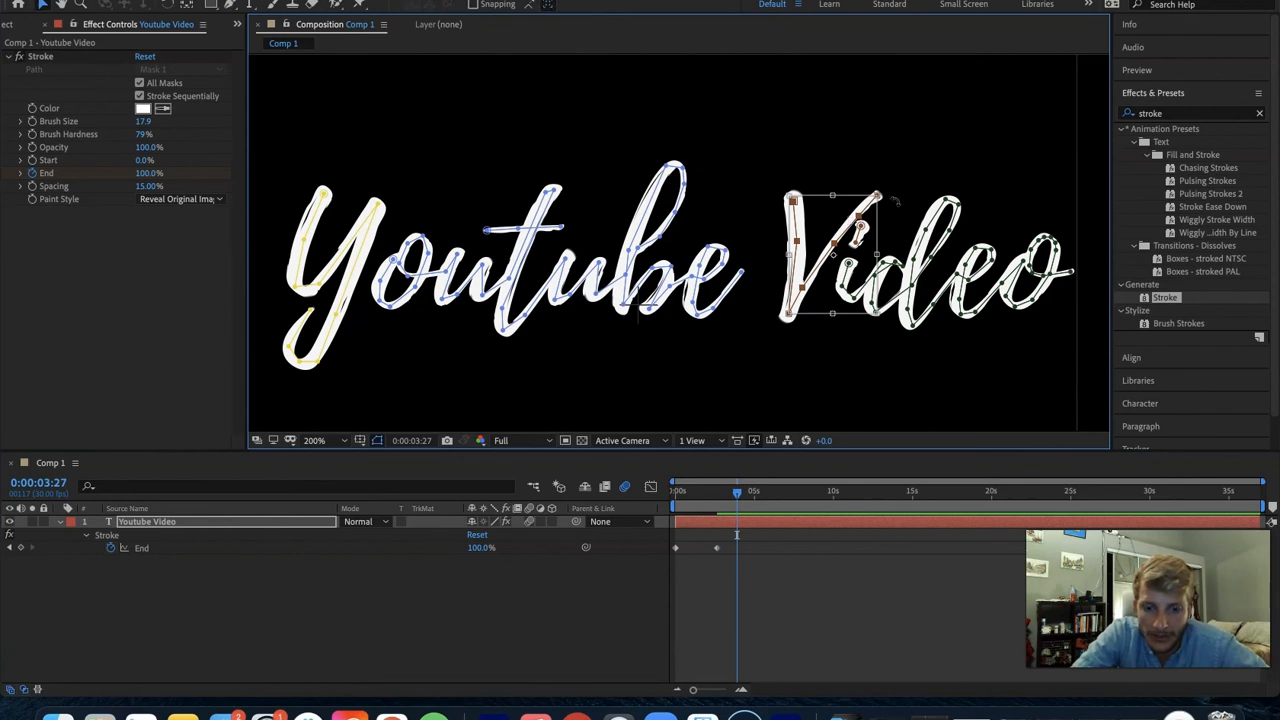
{"action": "double_click", "coordinate": [893, 204]}
{"action": "left_click", "coordinate": [861, 209]}
{"action": "left_click_drag", "start_coordinate": [859, 216], "coordinate": [853, 218]}
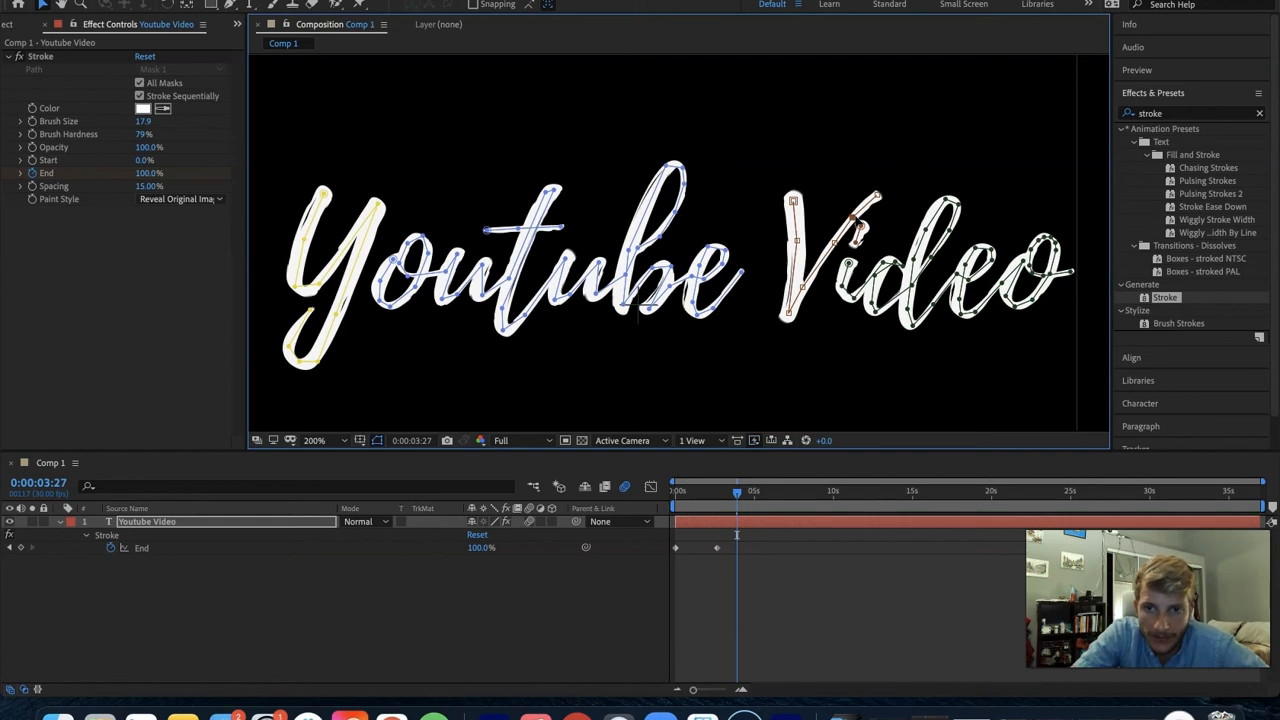
{"action": "left_click", "coordinate": [899, 217]}
{"action": "left_click_drag", "start_coordinate": [735, 491], "coordinate": [706, 491]}
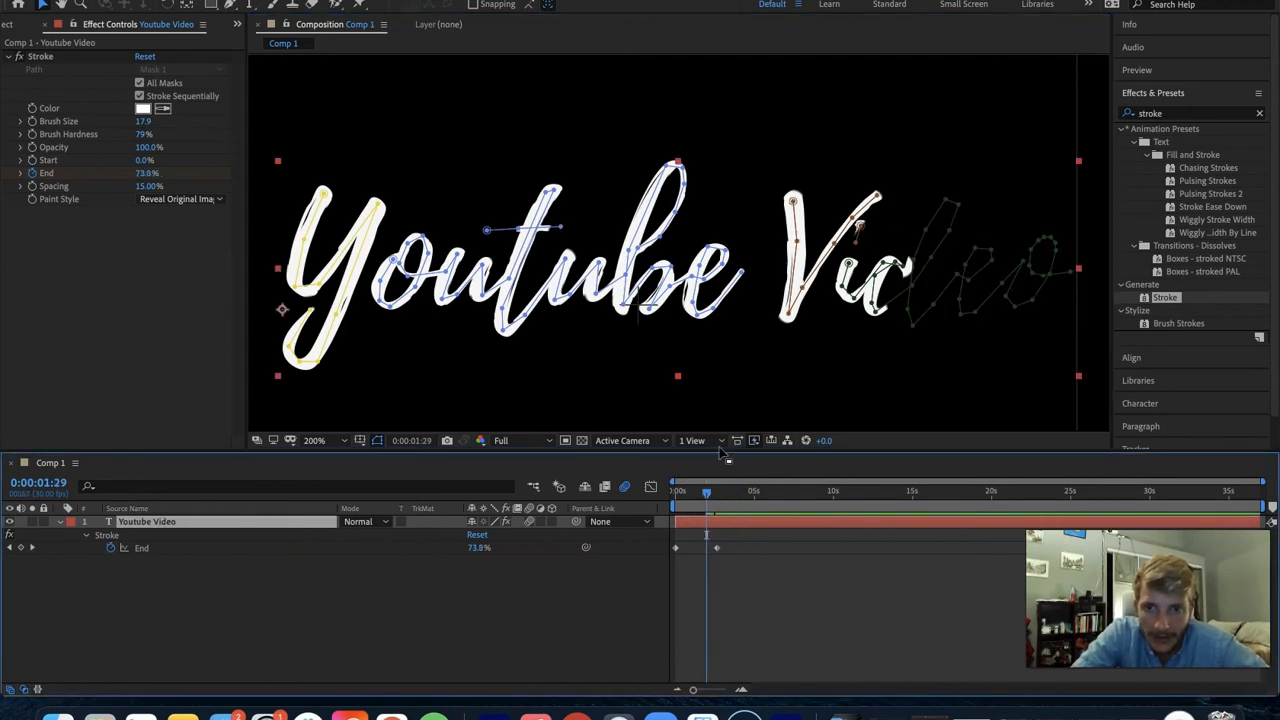
{"action": "left_click", "coordinate": [857, 228]}
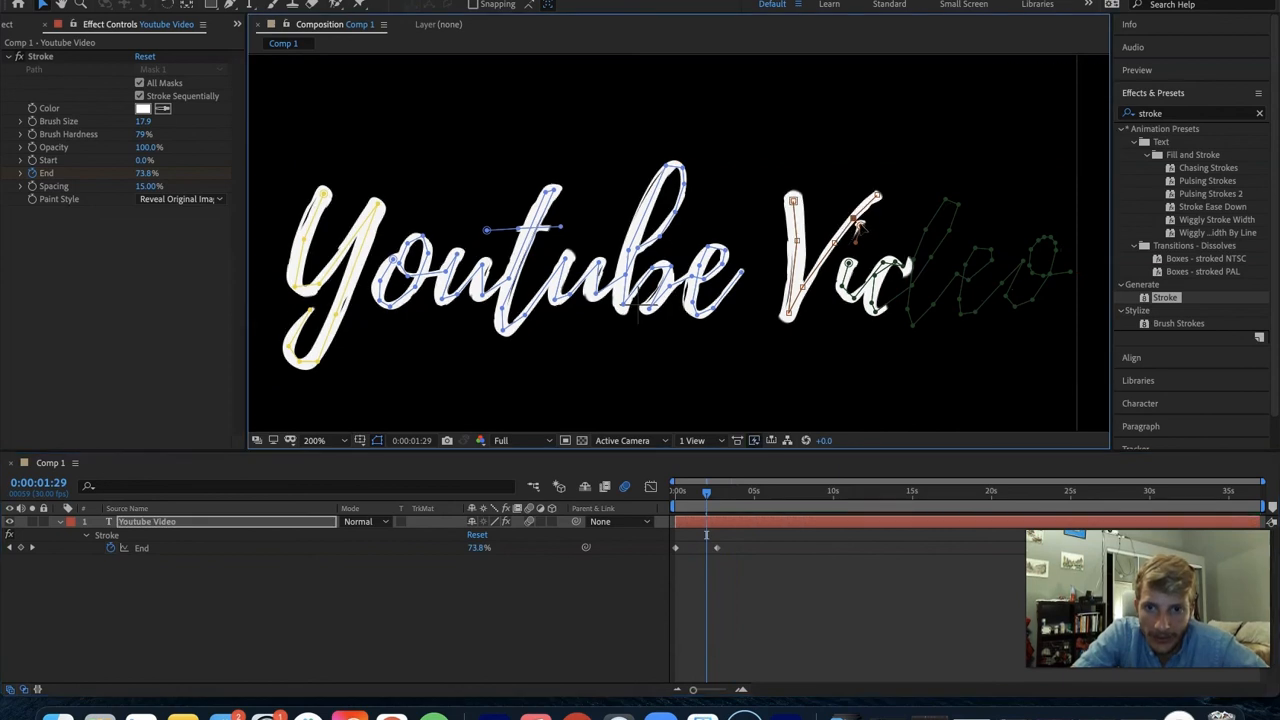
- Try shifting the vertices of the Y's first stroke outward and lowering the Stroke effect's brush size to 7.9
{"action": "left_click_drag", "start_coordinate": [309, 230], "coordinate": [296, 230]}
{"action": "left_click", "coordinate": [142, 119]}
{"action": "type", "text": "9.5"}
{"action": "key", "text": "Return"}
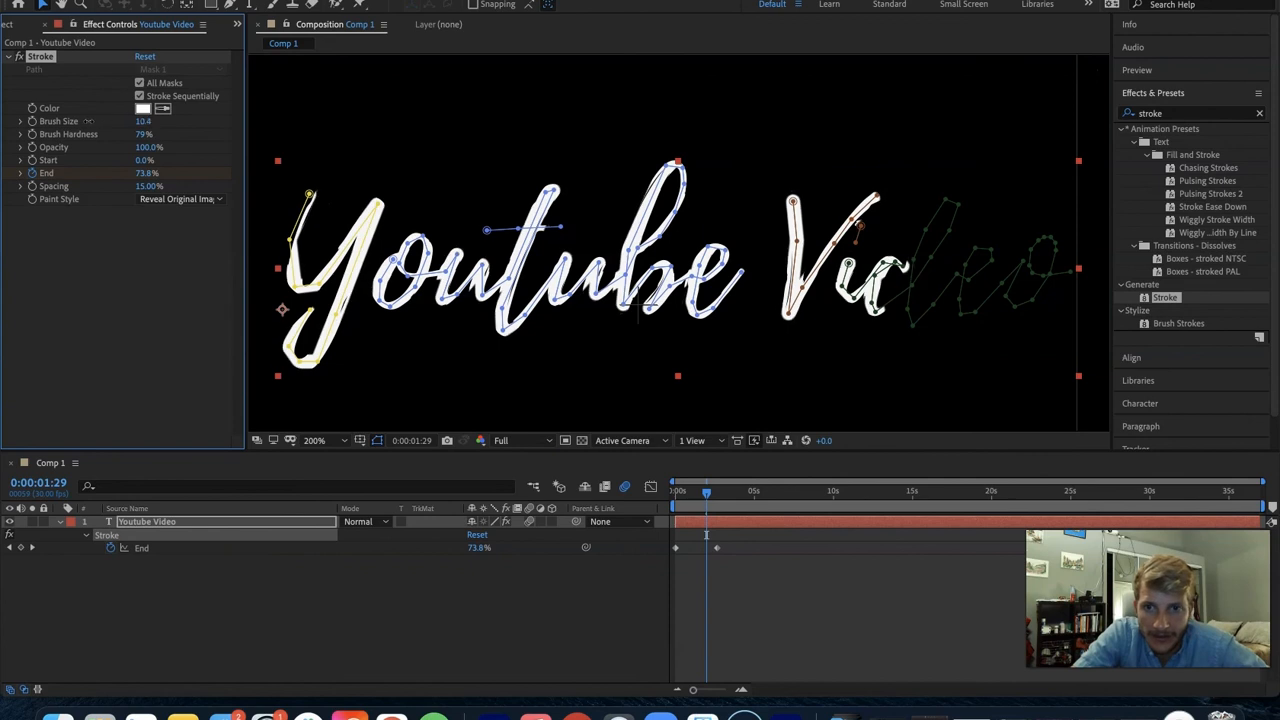
{"action": "left_click_drag", "start_coordinate": [82, 120], "coordinate": [68, 120]}
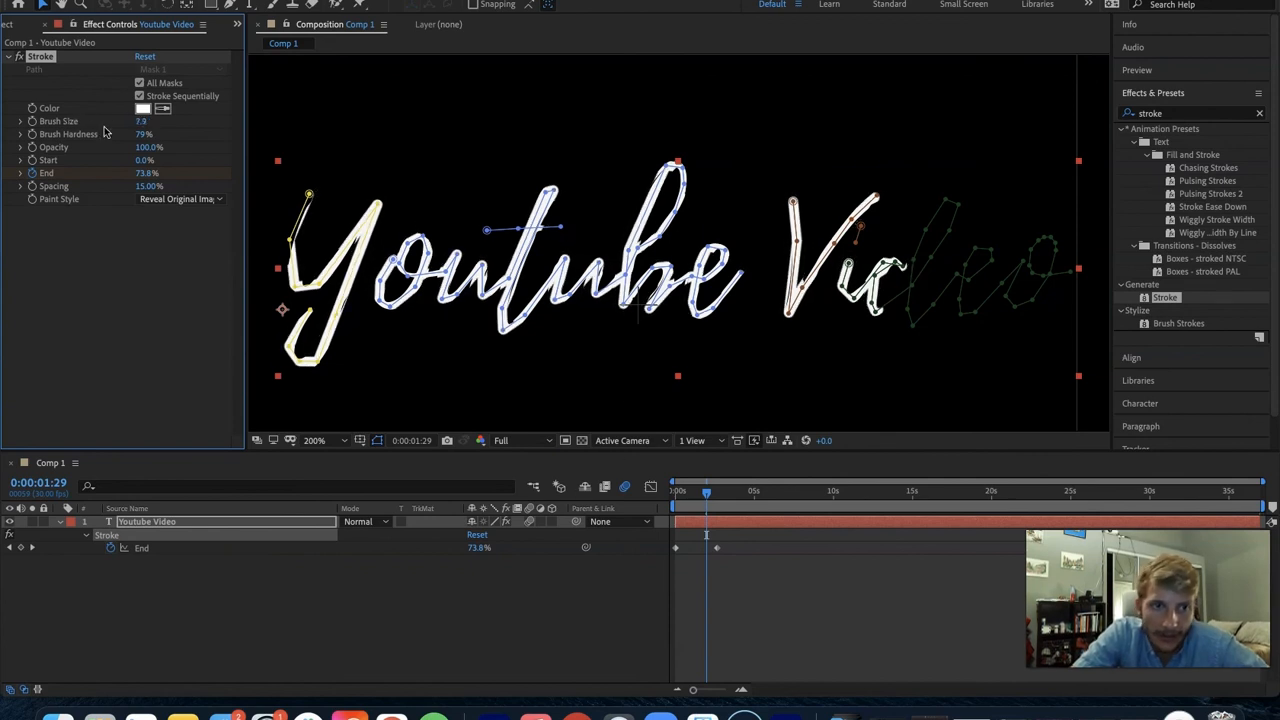
{"action": "key", "text": "super+s"}
{"action": "left_click", "coordinate": [856, 394]}
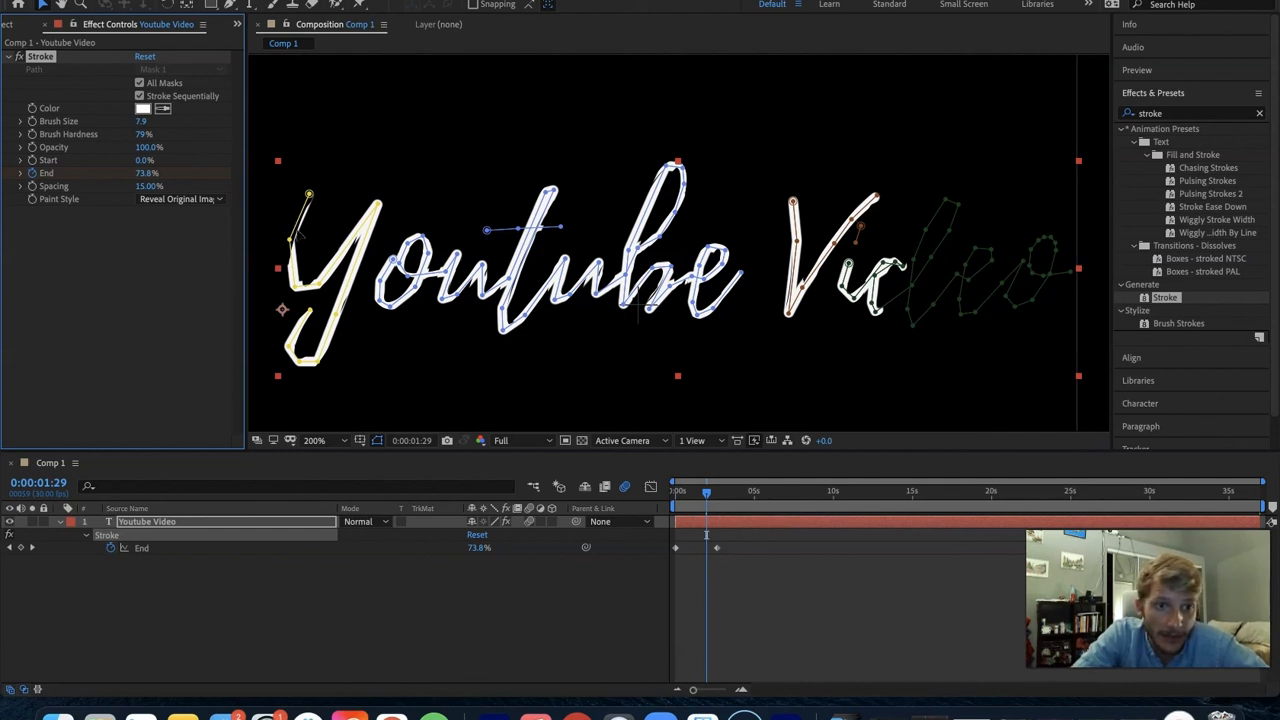
- Set the Stroke effect's brush size to 20.8 and move the Y's first-stroke vertices back onto the letter
{"action": "left_click_drag", "start_coordinate": [141, 121], "coordinate": [253, 116]}
{"action": "left_click_drag", "start_coordinate": [290, 239], "coordinate": [303, 239]}
{"action": "left_click_drag", "start_coordinate": [314, 195], "coordinate": [336, 197]}
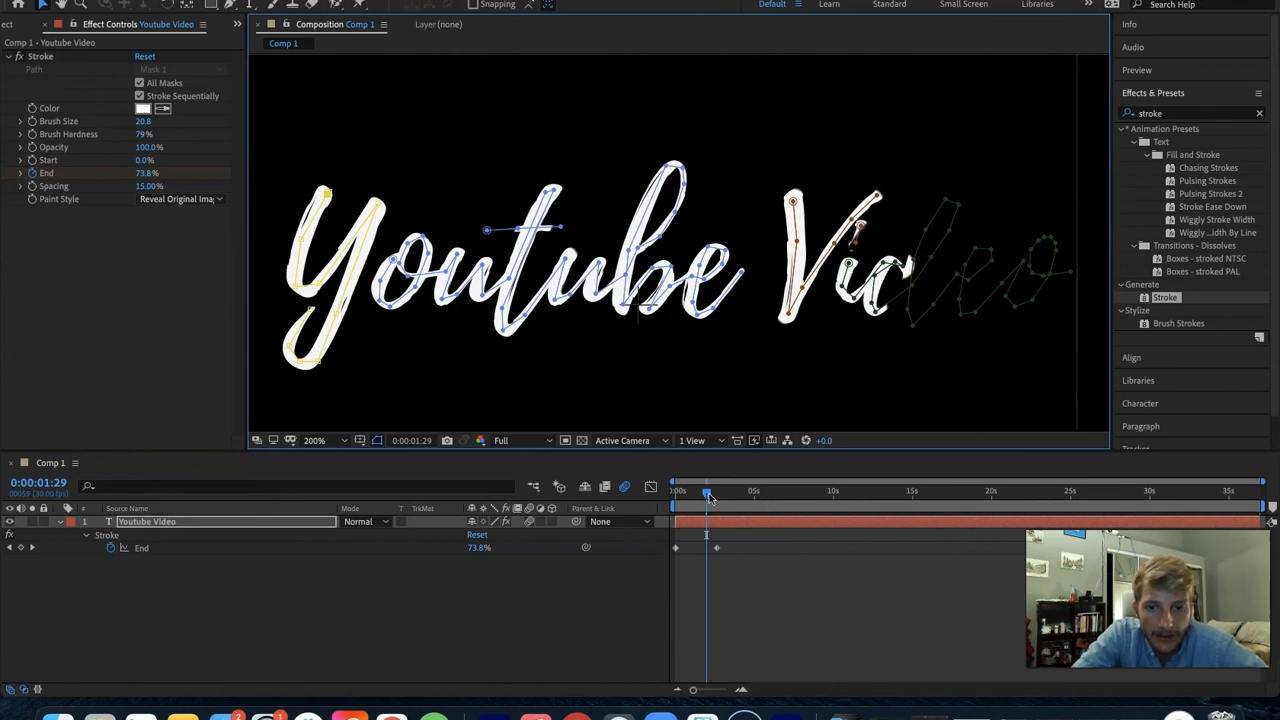
- Play the handwriting reveal from the start of the timeline
{"action": "left_click_drag", "start_coordinate": [708, 497], "coordinate": [676, 494]}
{"action": "key", "text": "space"}
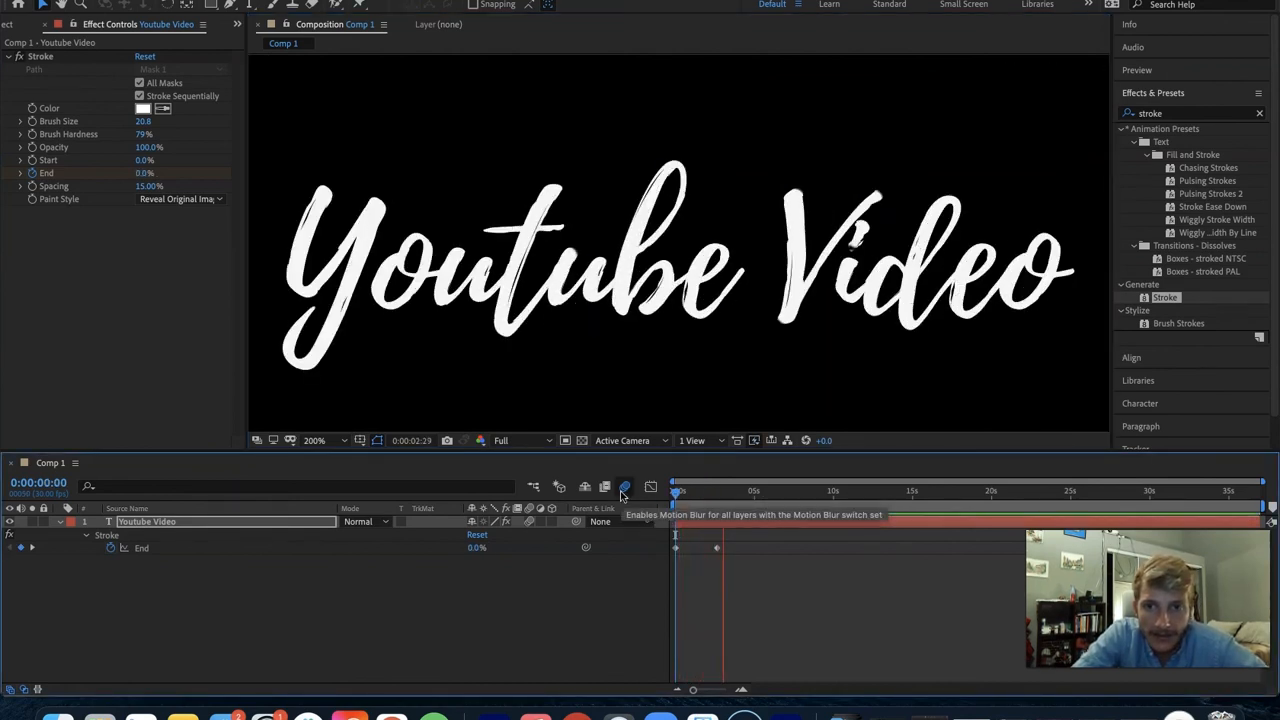
{"action": "key", "text": "space"}
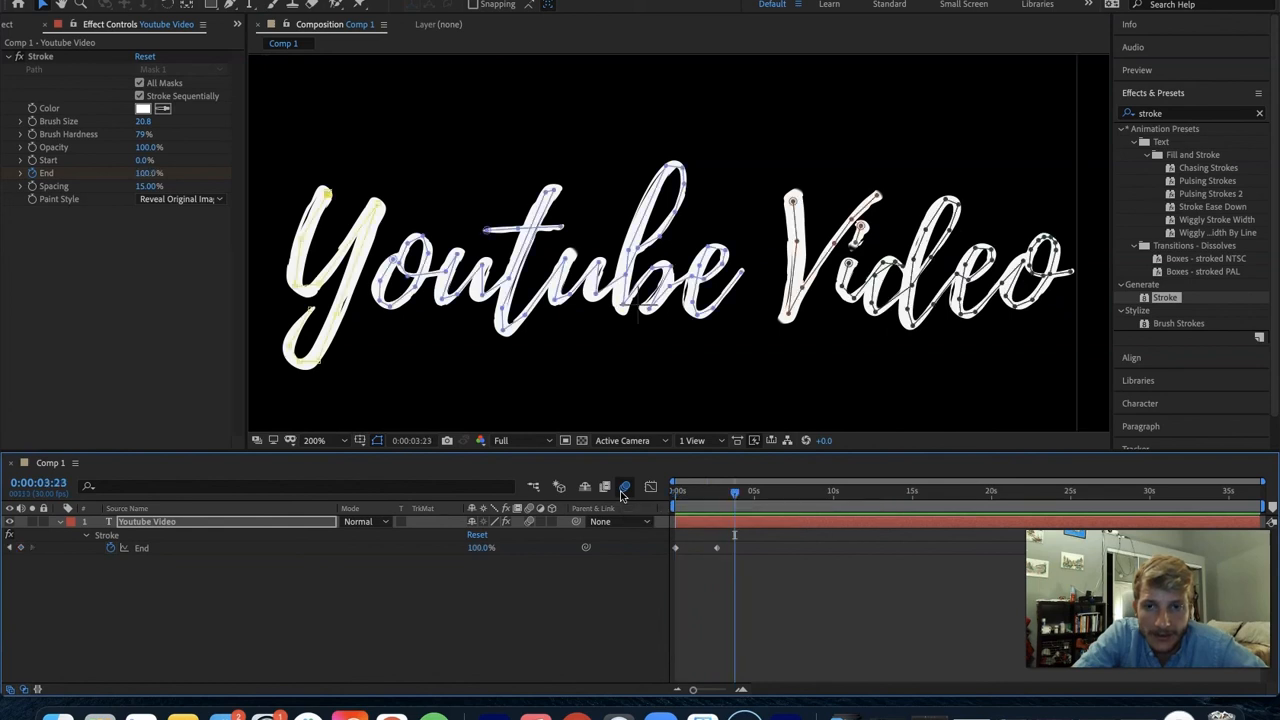
- Remove the t's separate crossbar path and extend the main "outube" mask path along the first half of the crossbar
{"action": "left_click", "coordinate": [857, 232]}
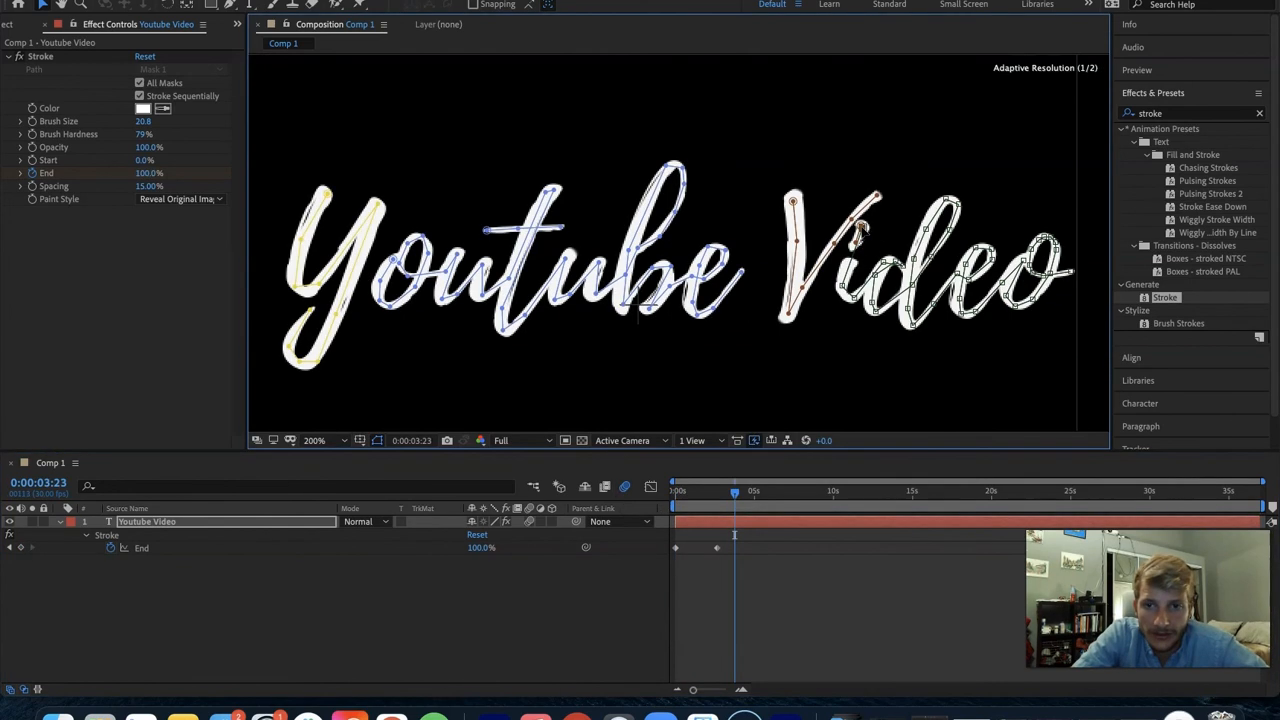
{"action": "left_click", "coordinate": [519, 231]}
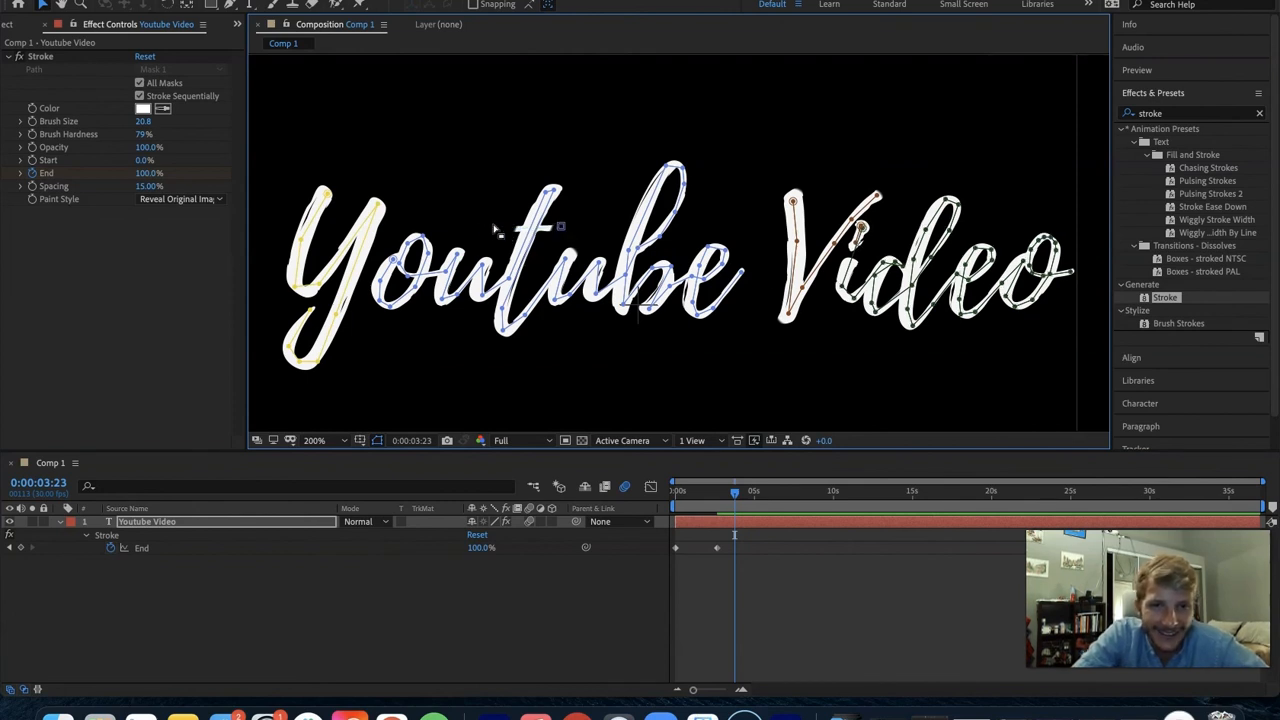
{"action": "key", "text": "space"}
{"action": "key", "text": "g"}
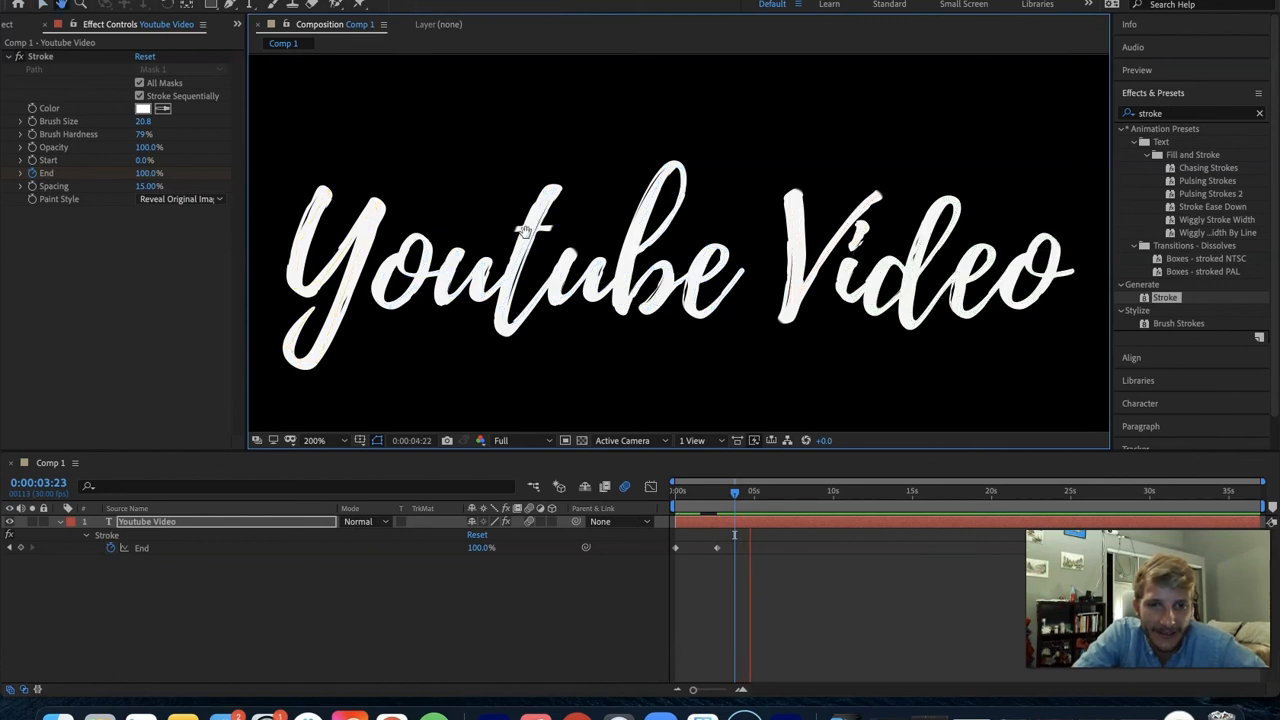
{"action": "mouse_move", "coordinate": [531, 231]}
{"action": "left_mouse_down"}
{"action": "mouse_move", "coordinate": [492, 232]}
{"action": "mouse_move", "coordinate": [527, 222]}
{"action": "mouse_move", "coordinate": [520, 243]}
{"action": "mouse_move", "coordinate": [542, 230]}
{"action": "left_mouse_up"}
{"action": "left_click", "coordinate": [505, 251]}
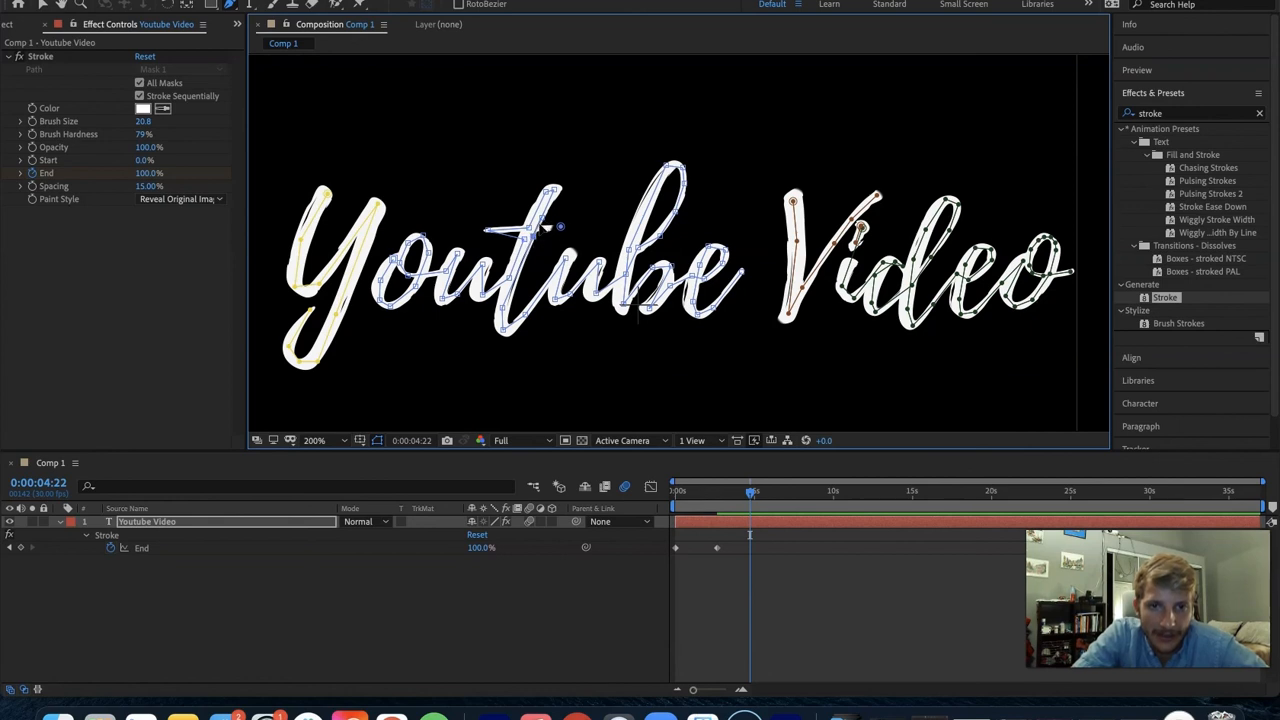
{"action": "key", "text": "super+z"}
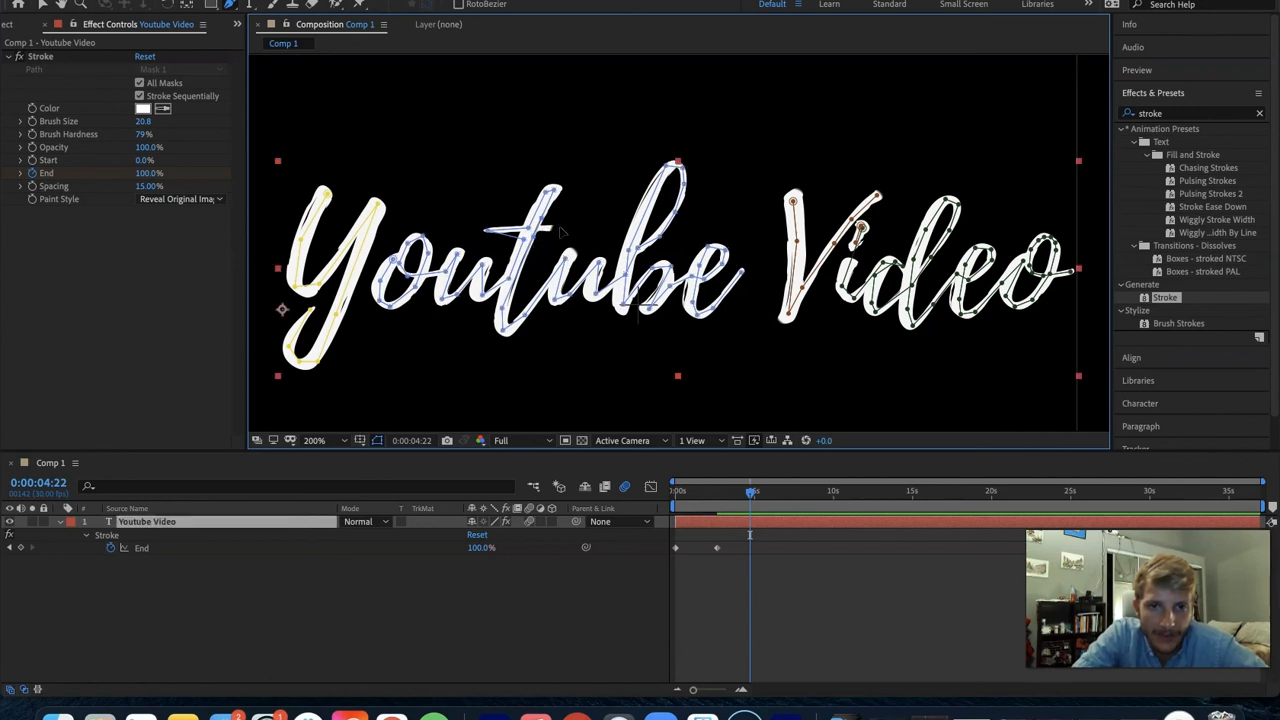
- Add vertices to the main "outube" path so it runs to the crossbar's other end and back to the t's stem
{"action": "left_click", "coordinate": [544, 220]}
{"action": "left_click_drag", "start_coordinate": [547, 220], "coordinate": [567, 230]}
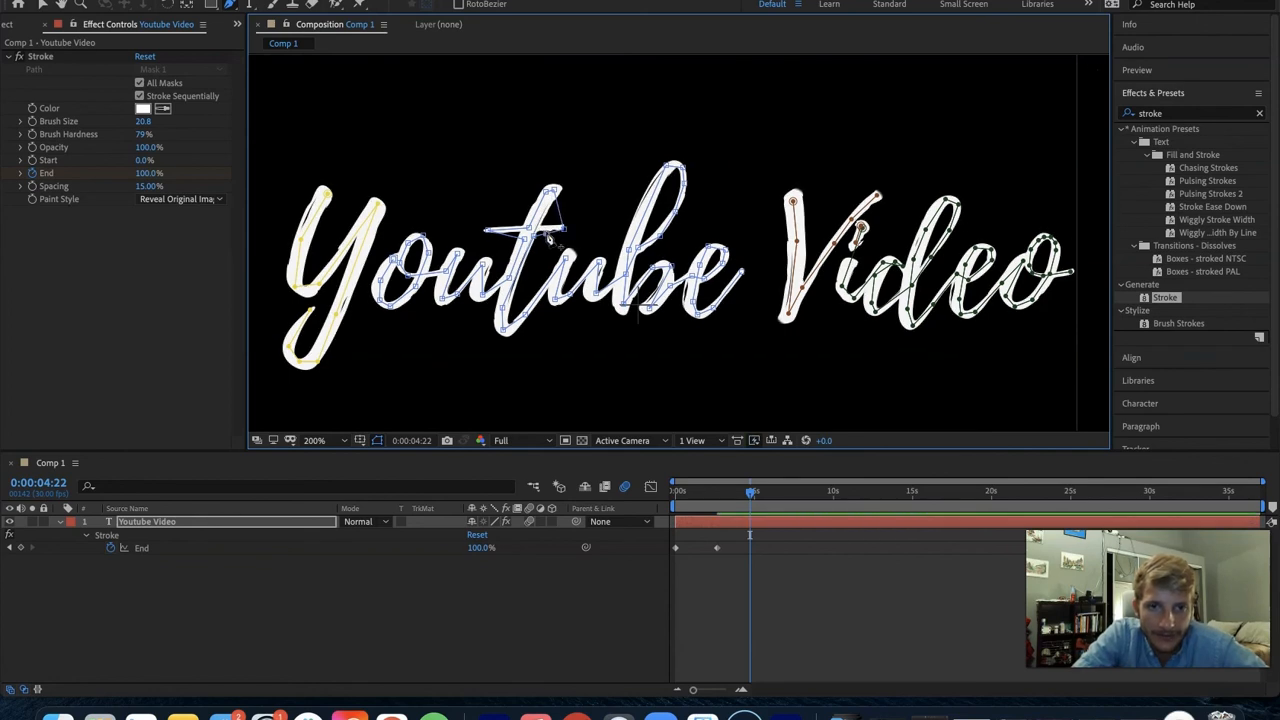
{"action": "left_click_drag", "start_coordinate": [546, 230], "coordinate": [540, 218]}
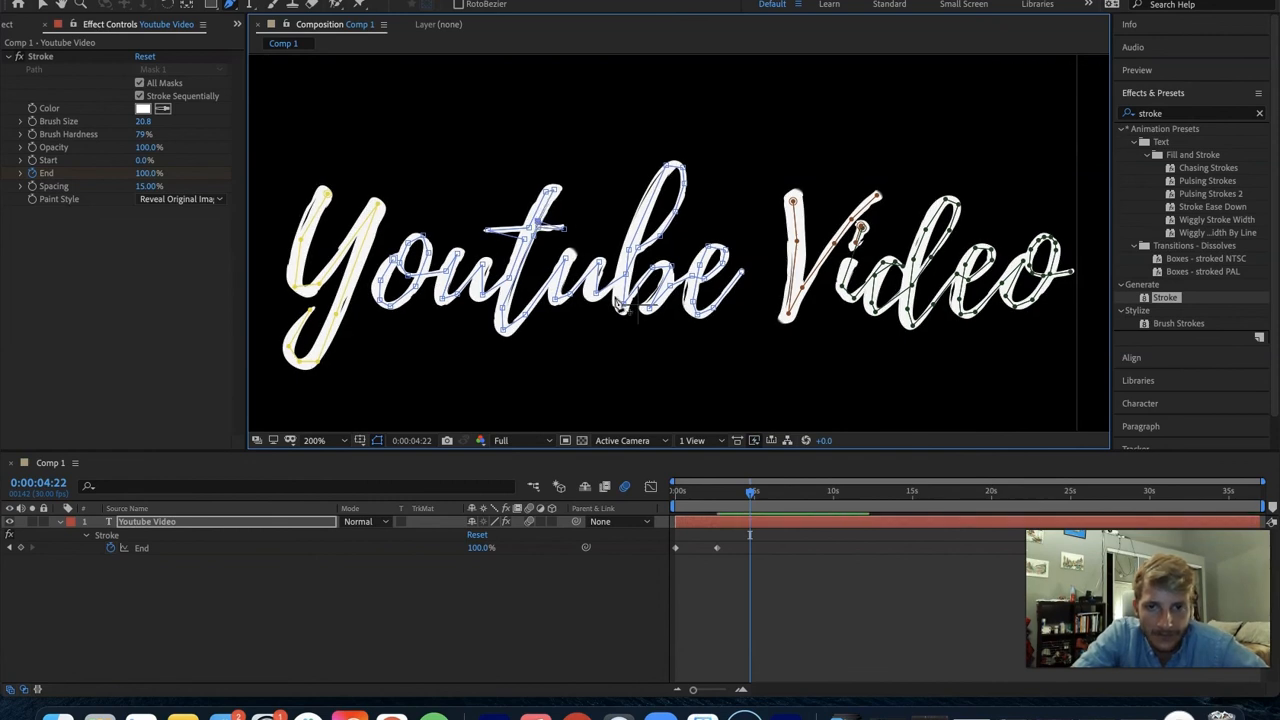
- Back out of saving the project and replay the reveal from the start to check the t's crossbar
{"action": "key", "text": "super+s"}
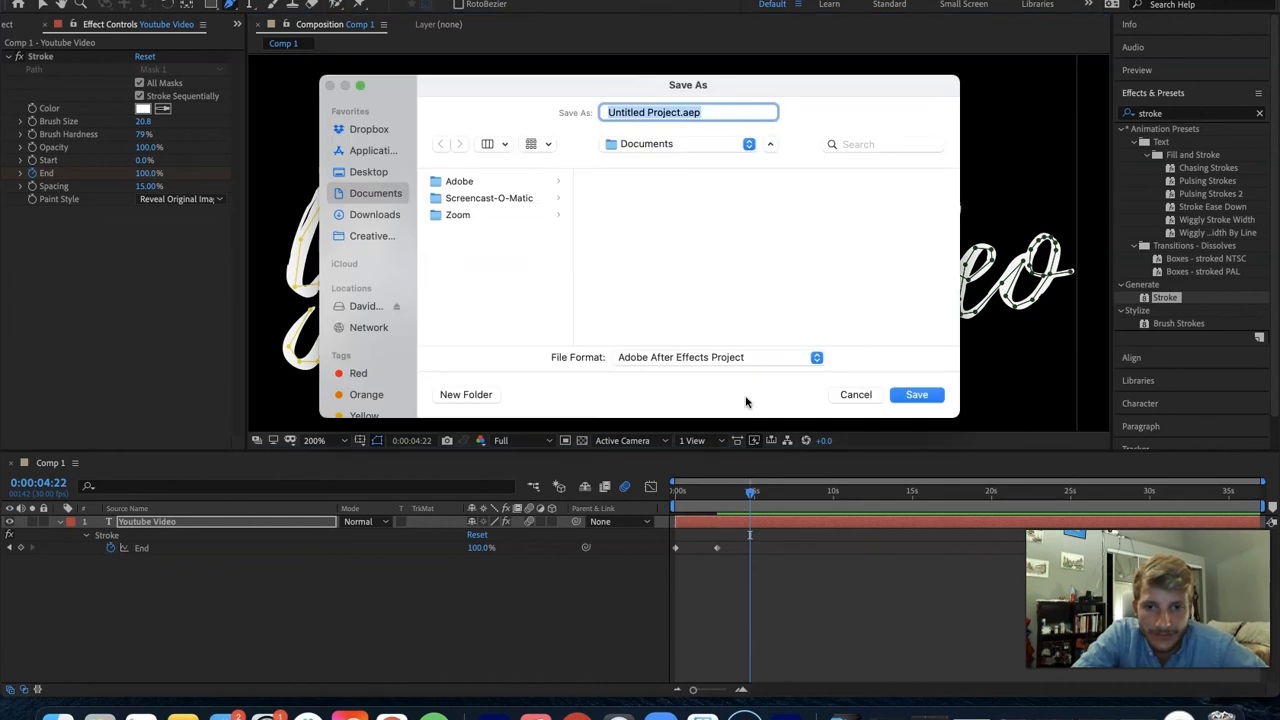
{"action": "left_click", "coordinate": [855, 394]}
{"action": "key", "text": "Home"}
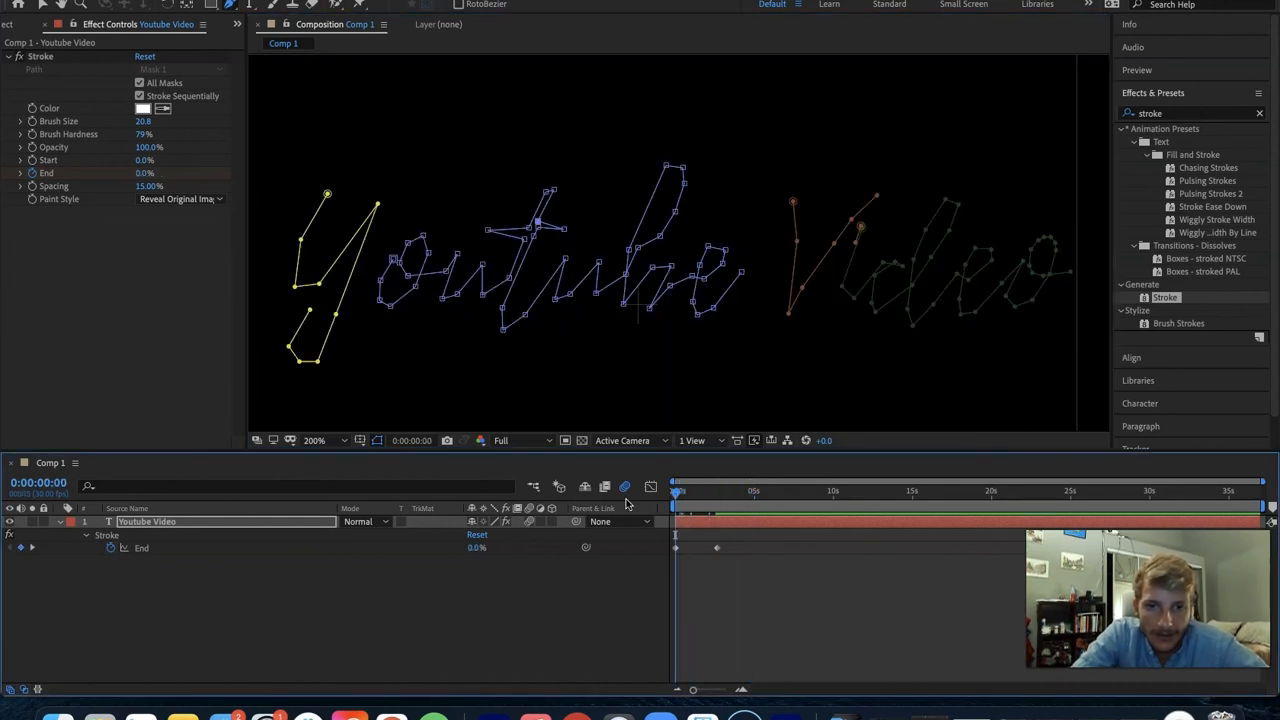
{"action": "key", "text": "space"}
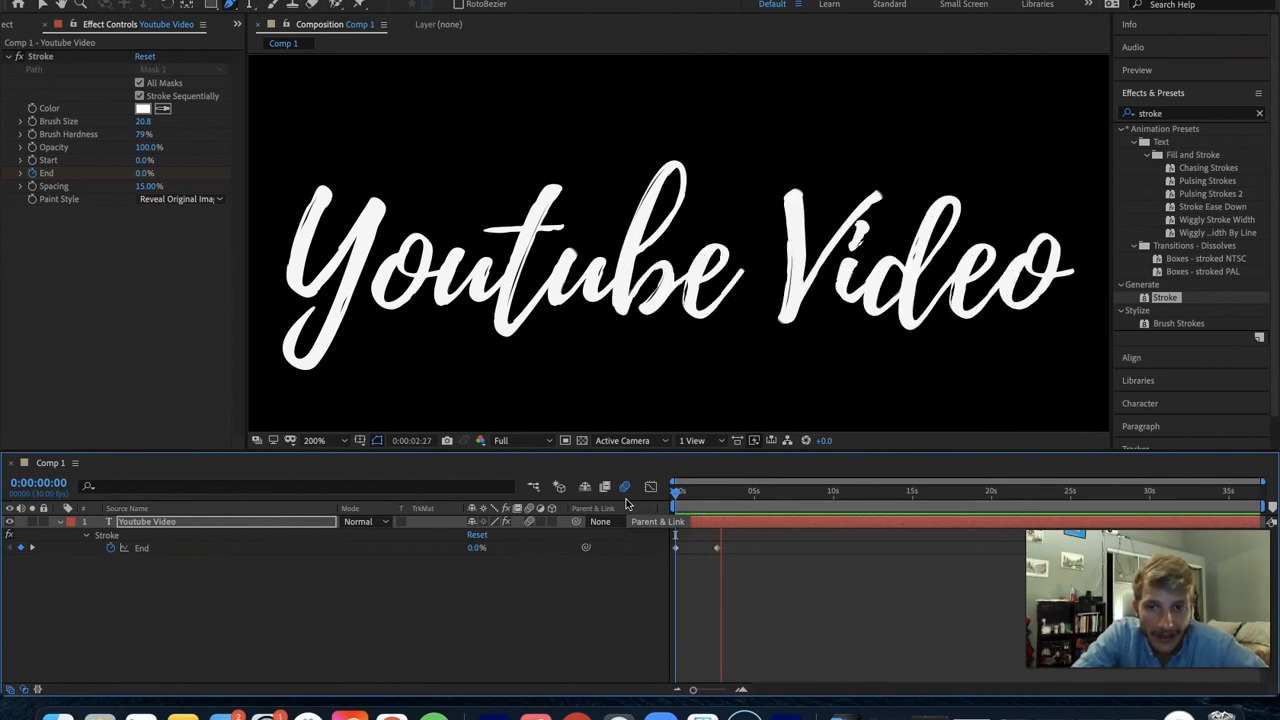
{"action": "key", "text": "space"}
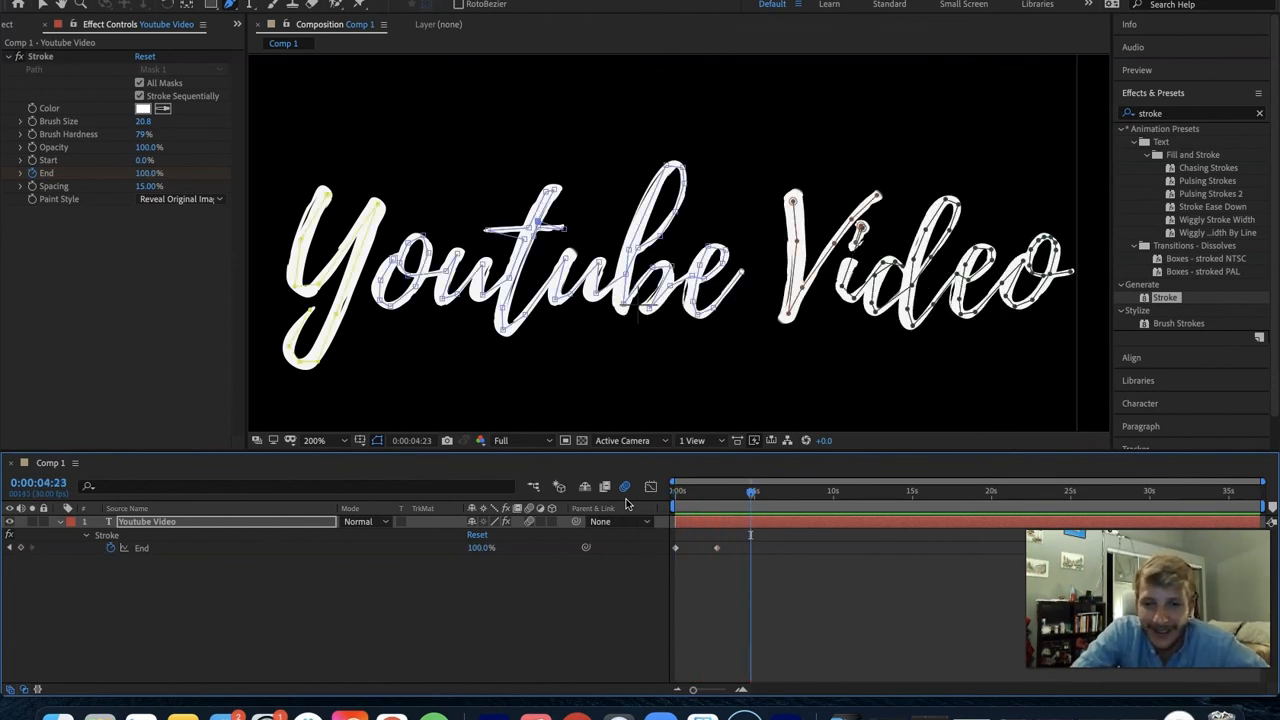